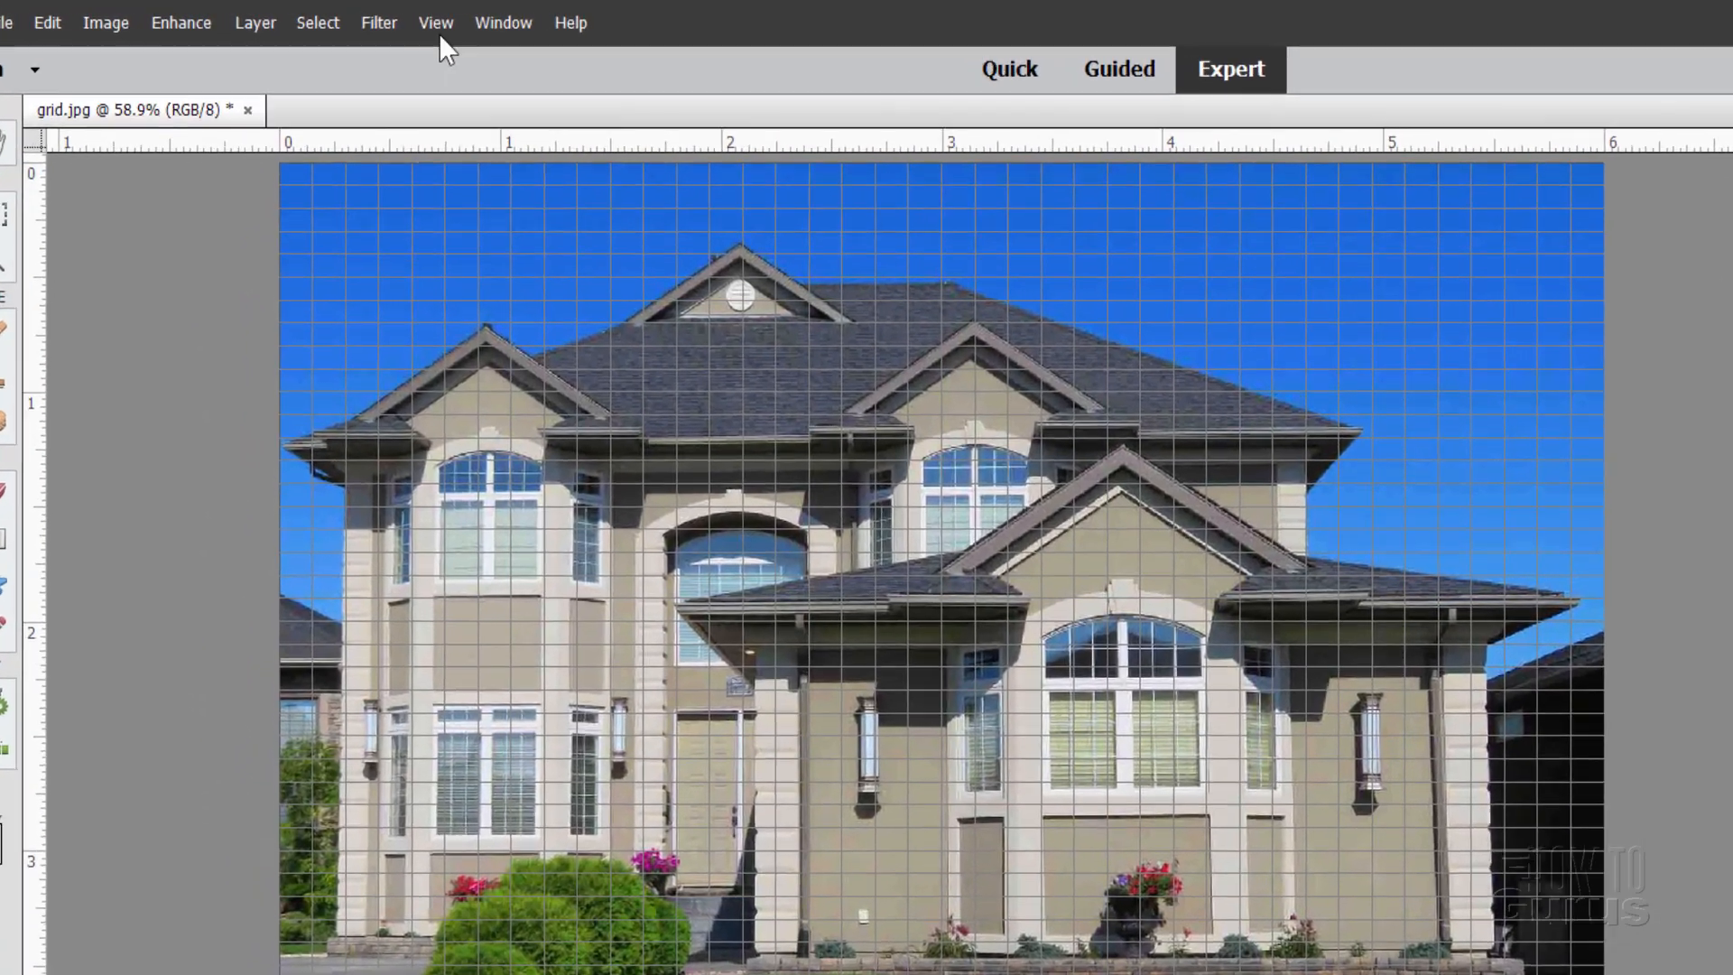
Pull a horizontal guide from the ruler onto the upper roof of the house, then remove it from the image
left_click(371, 16)
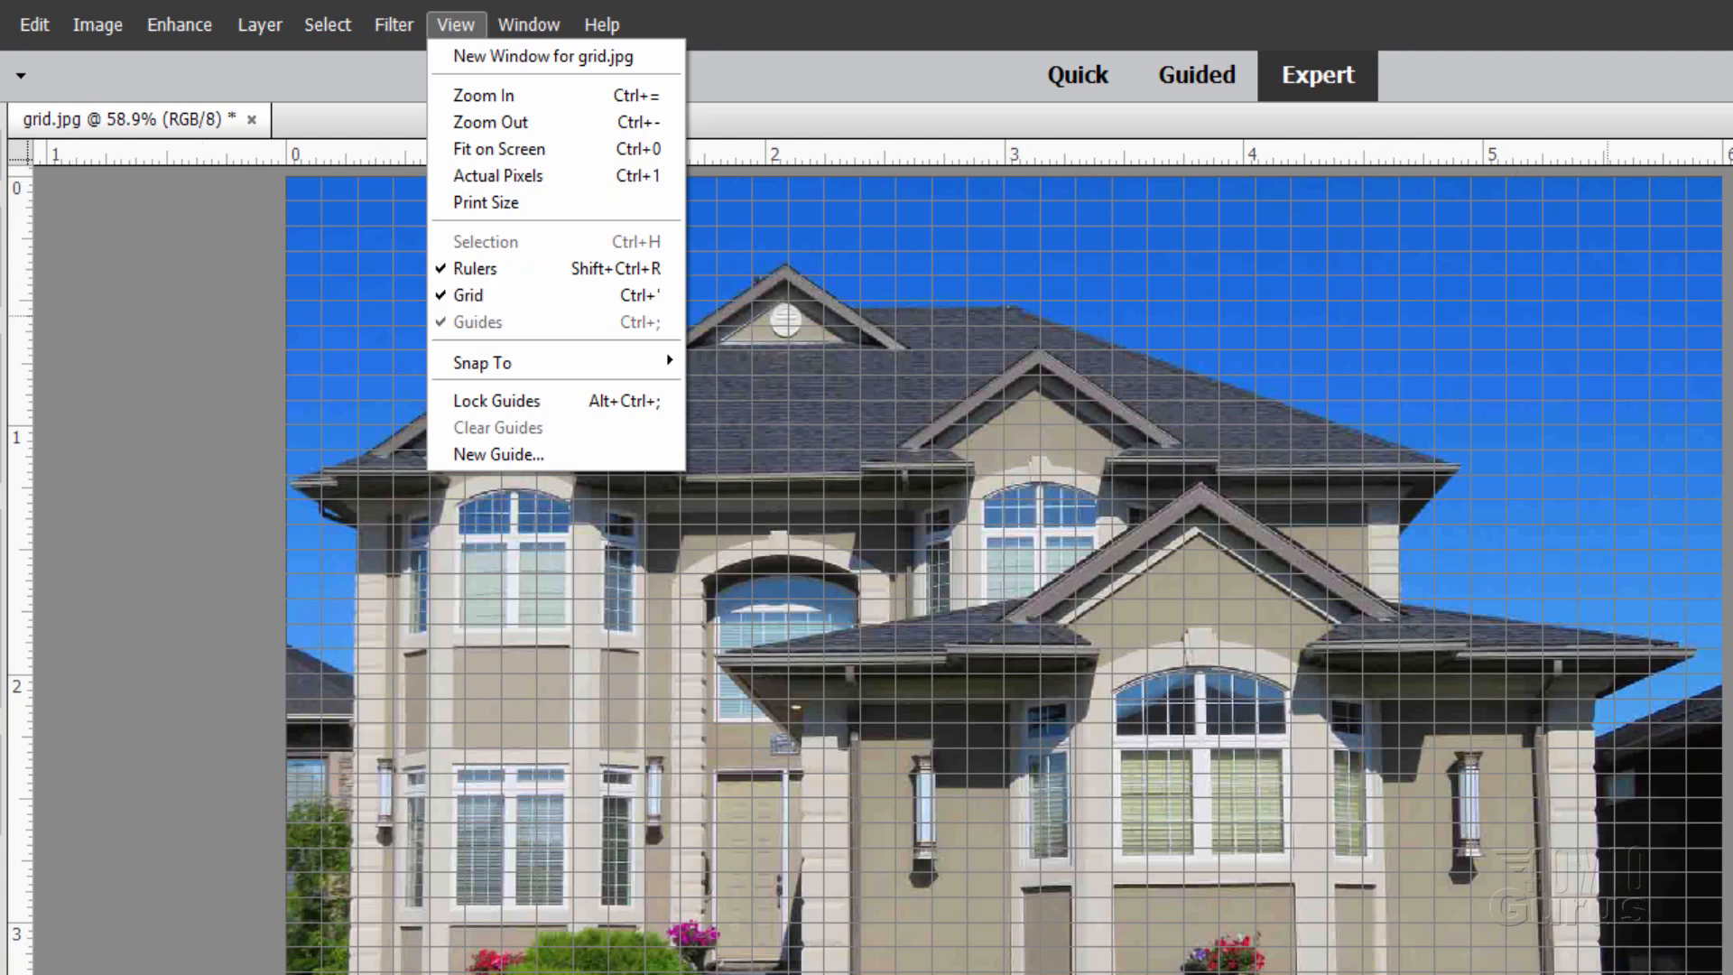
left_click(1596, 259)
left_click_drag(1059, 160, 1063, 401)
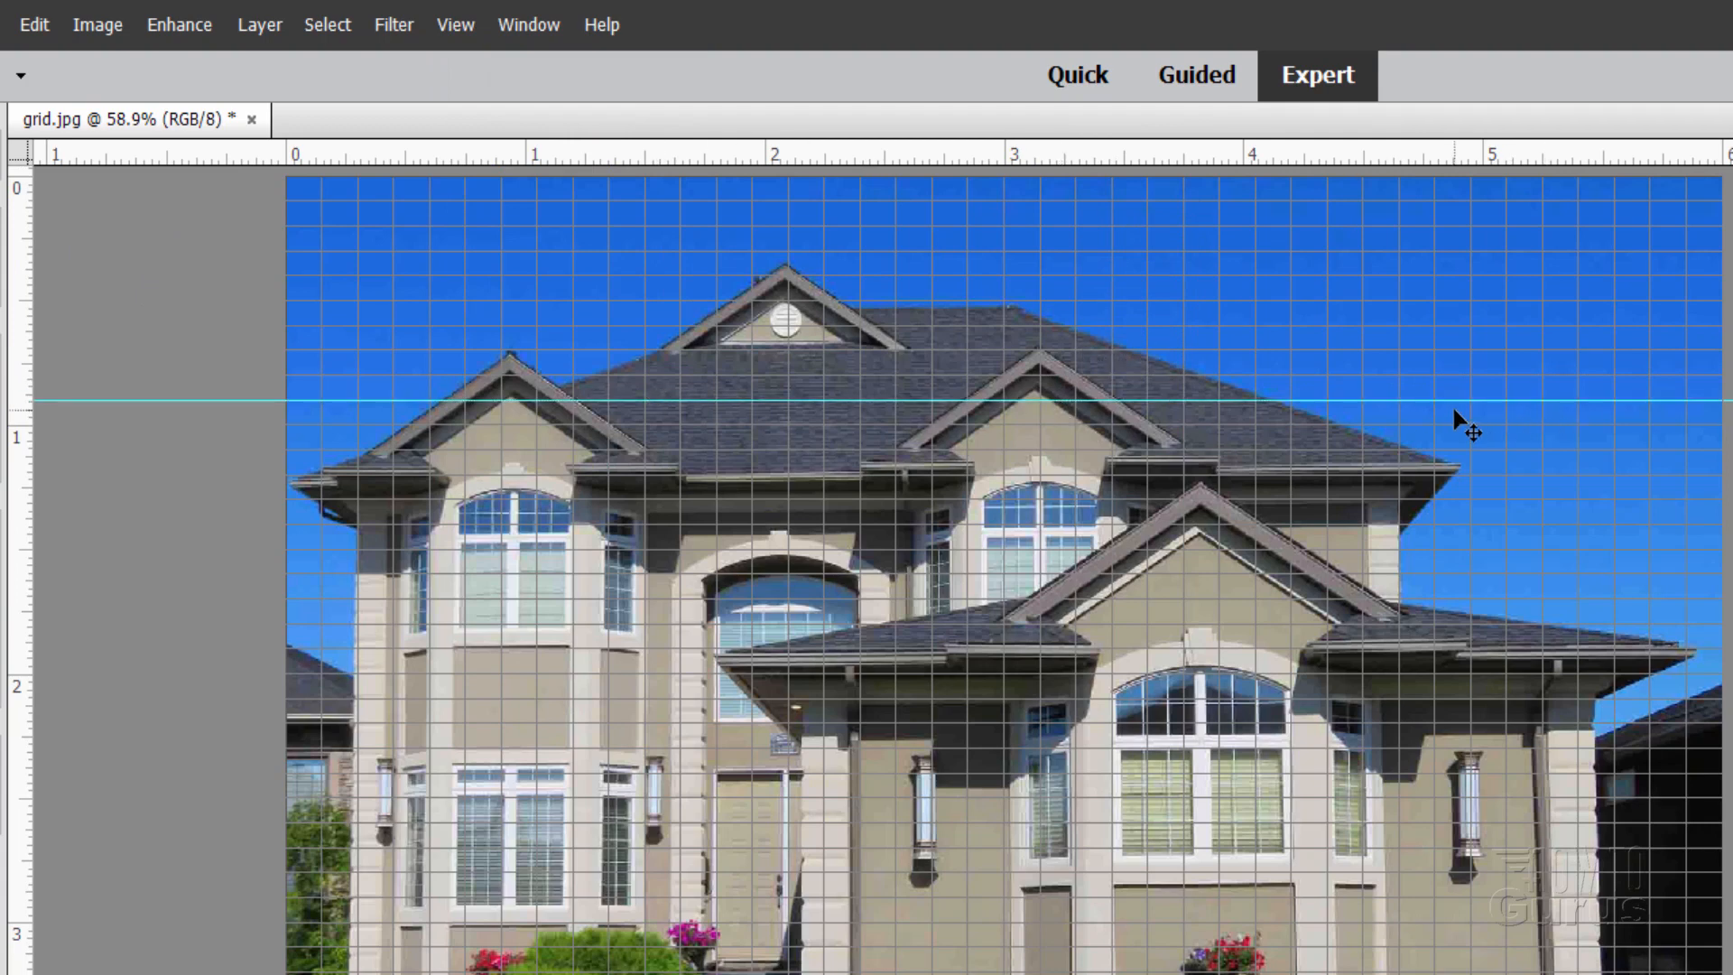
left_click_drag(1181, 404, 1133, 166)
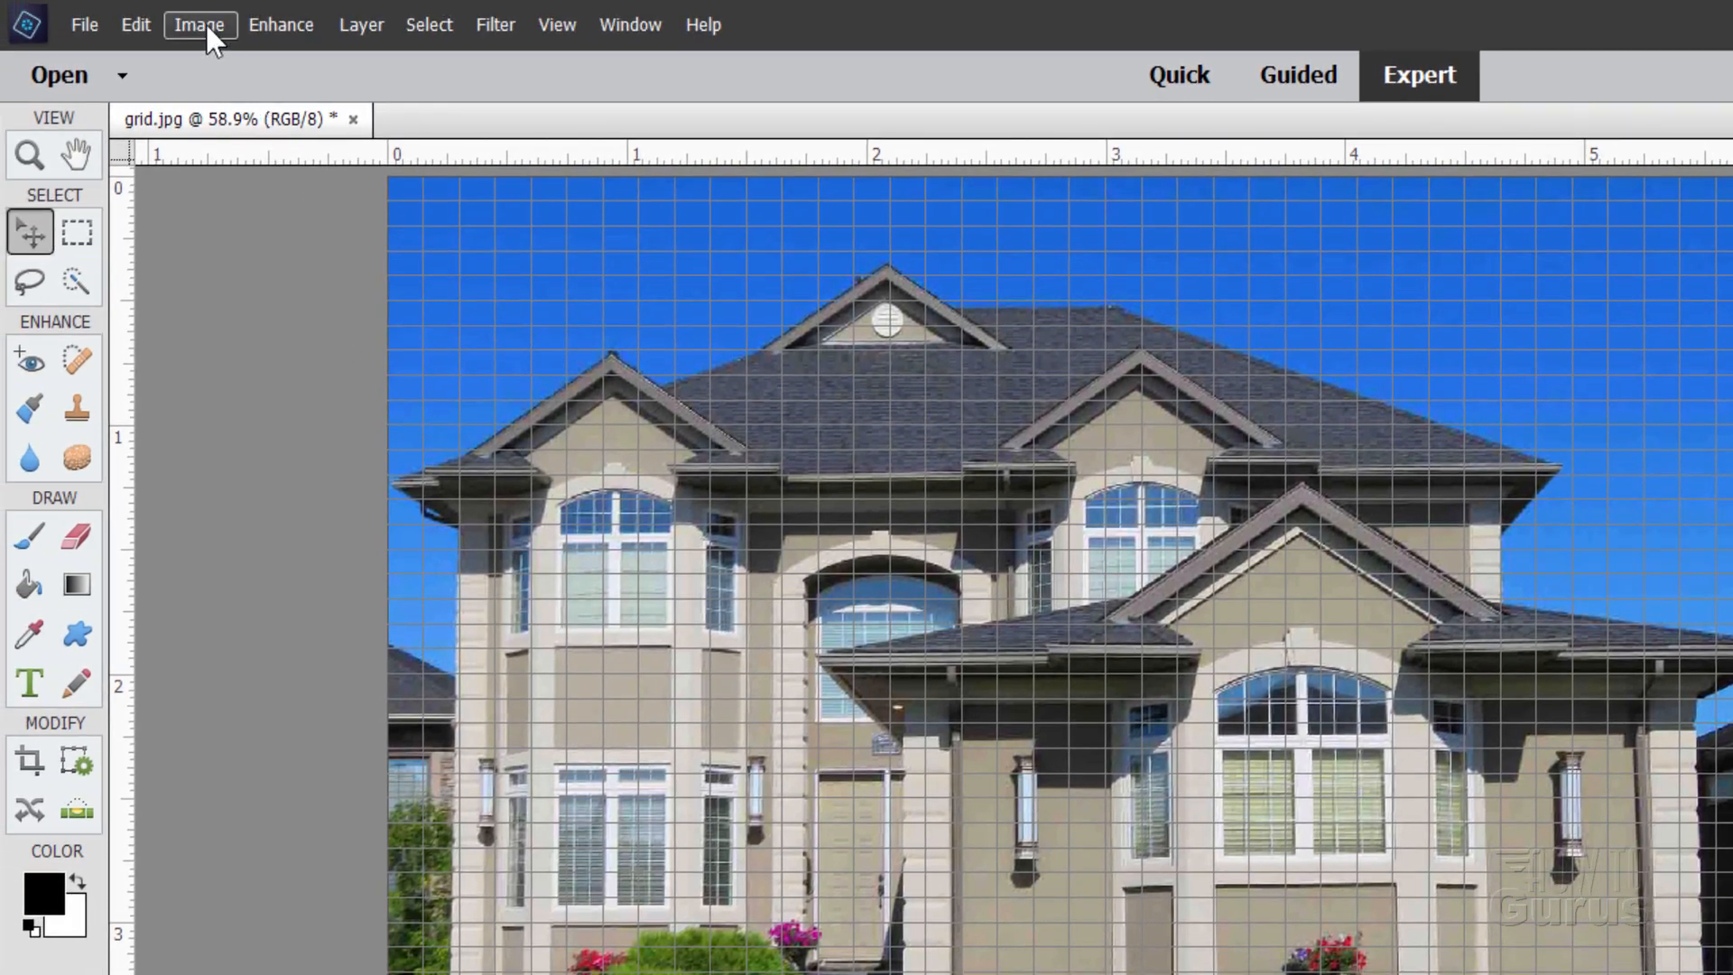
Open the Guides & Grid preferences and review the available grid colors
left_click(134, 36)
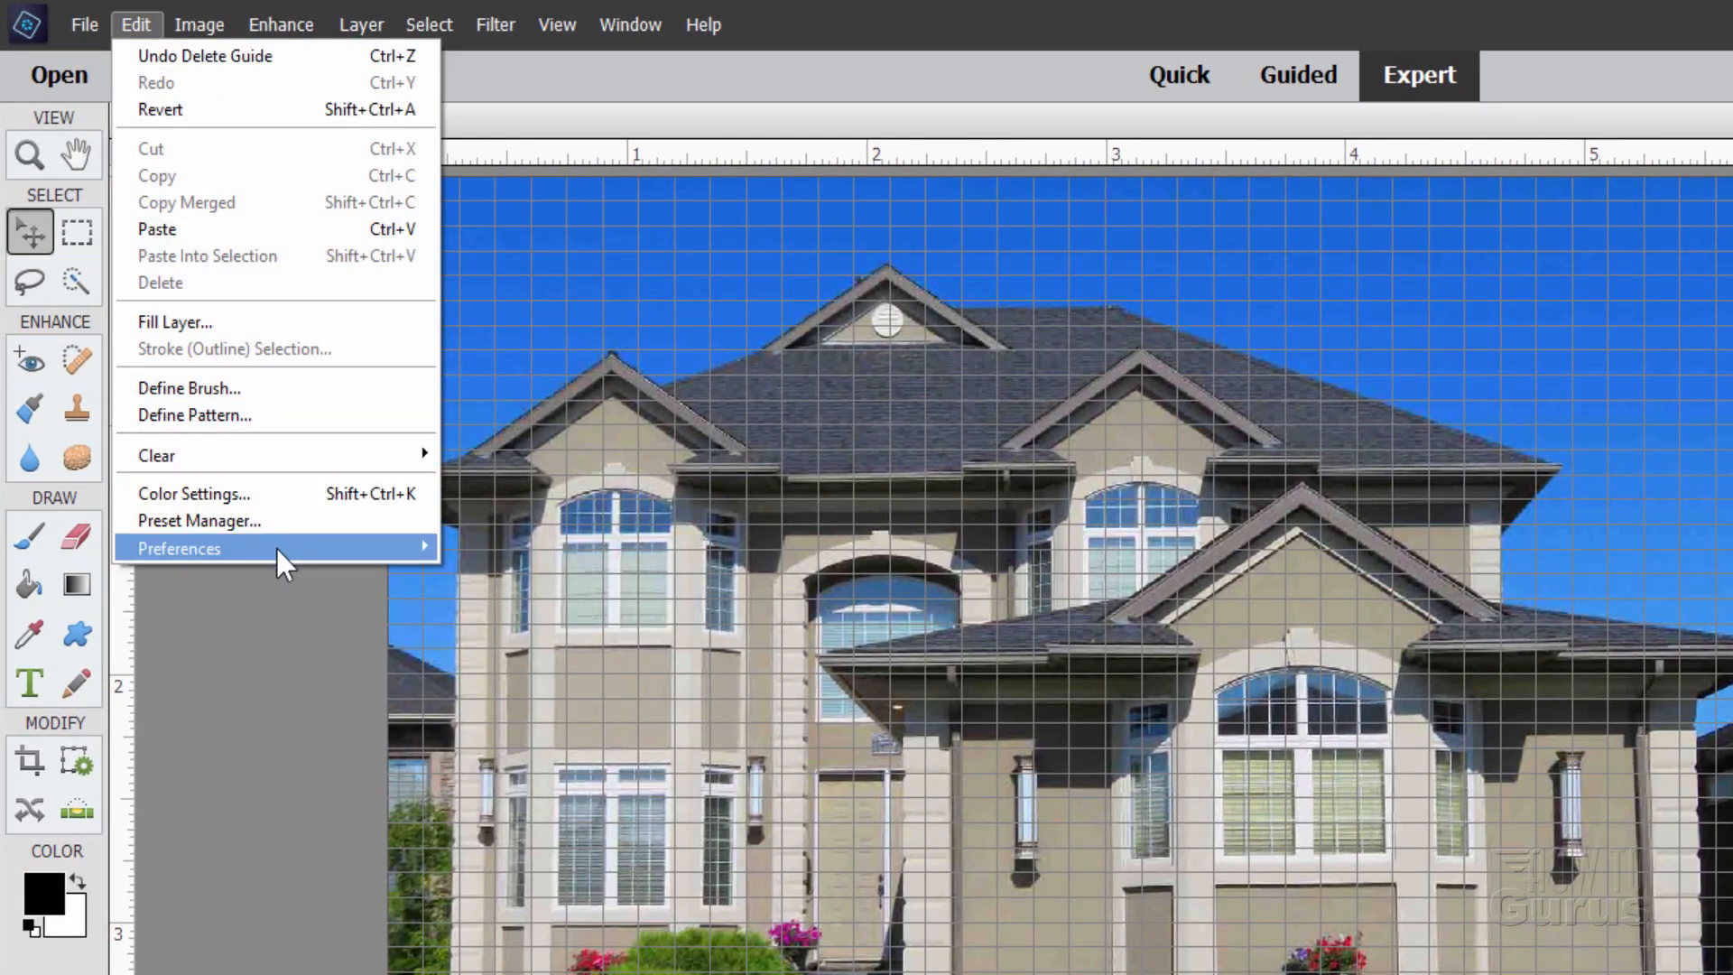
mouse_move(280, 560)
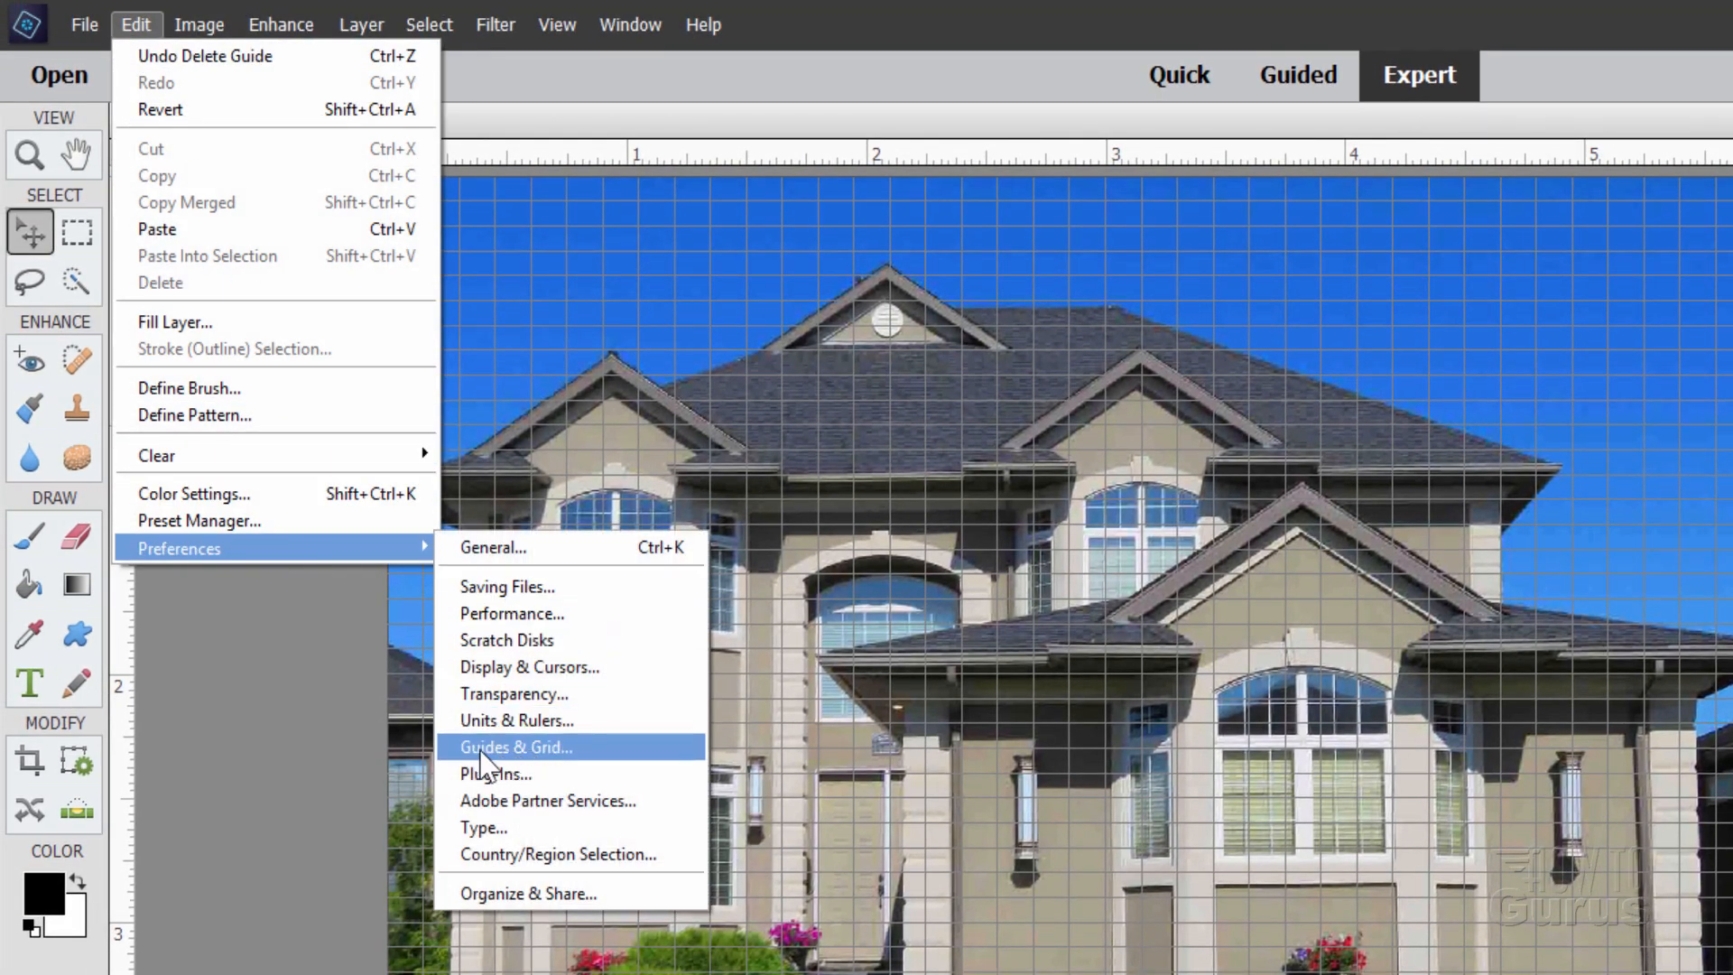
left_click(546, 750)
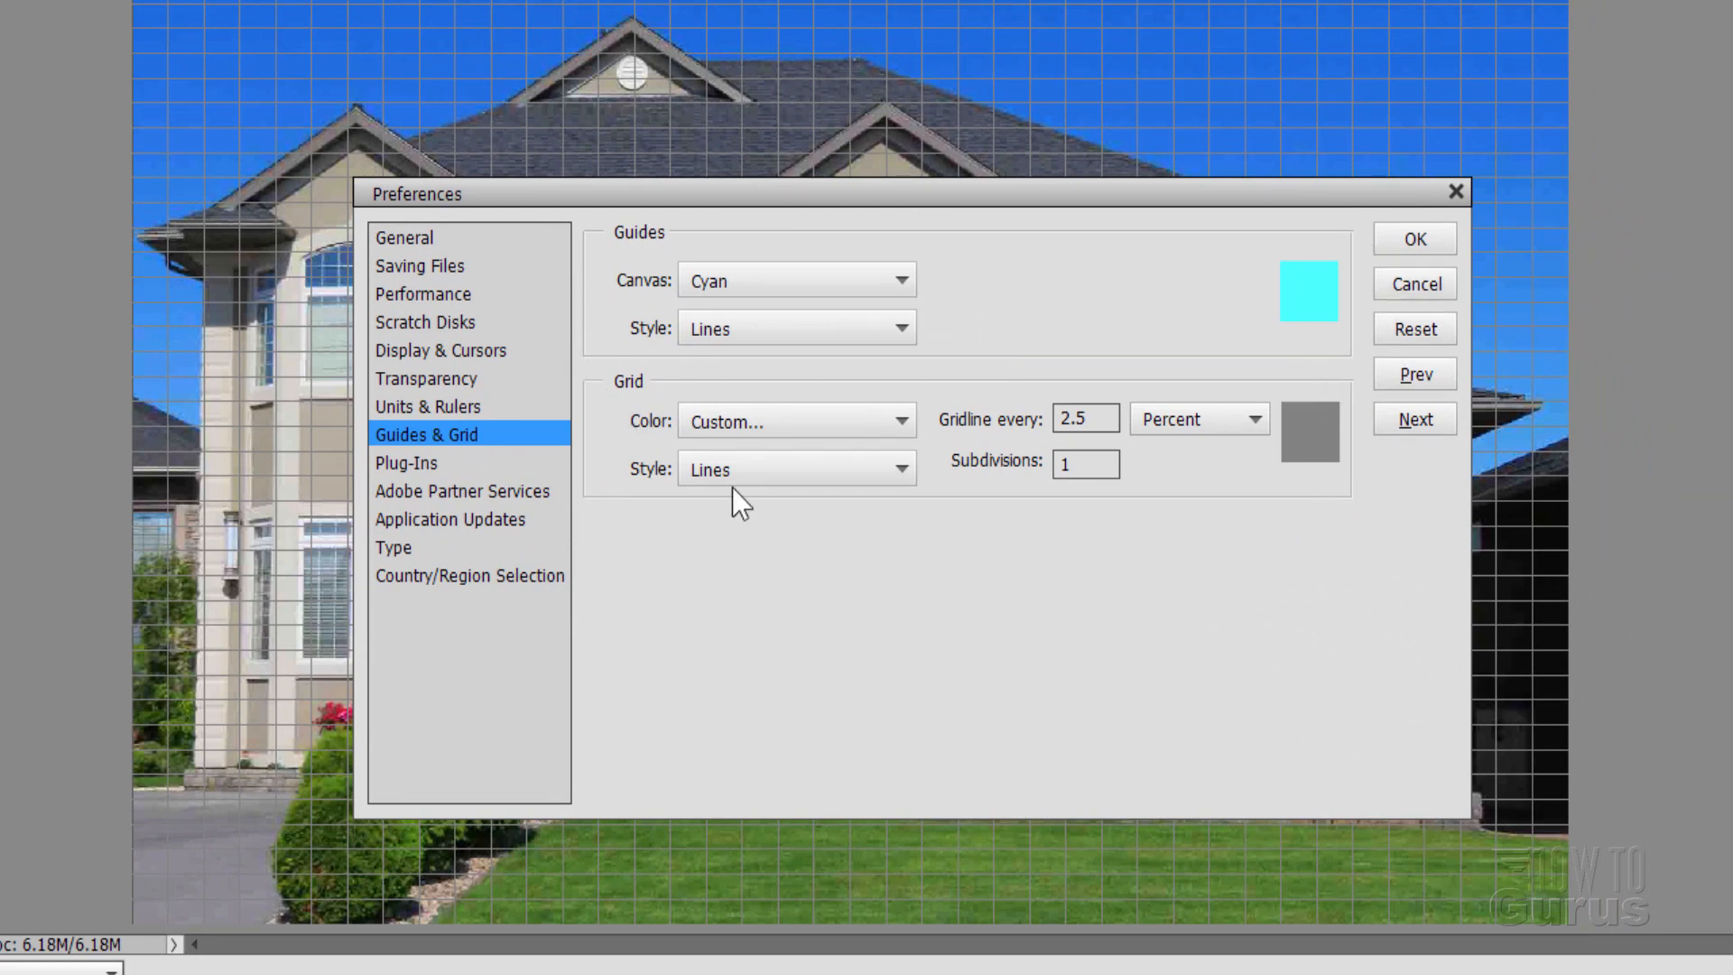
left_click(729, 420)
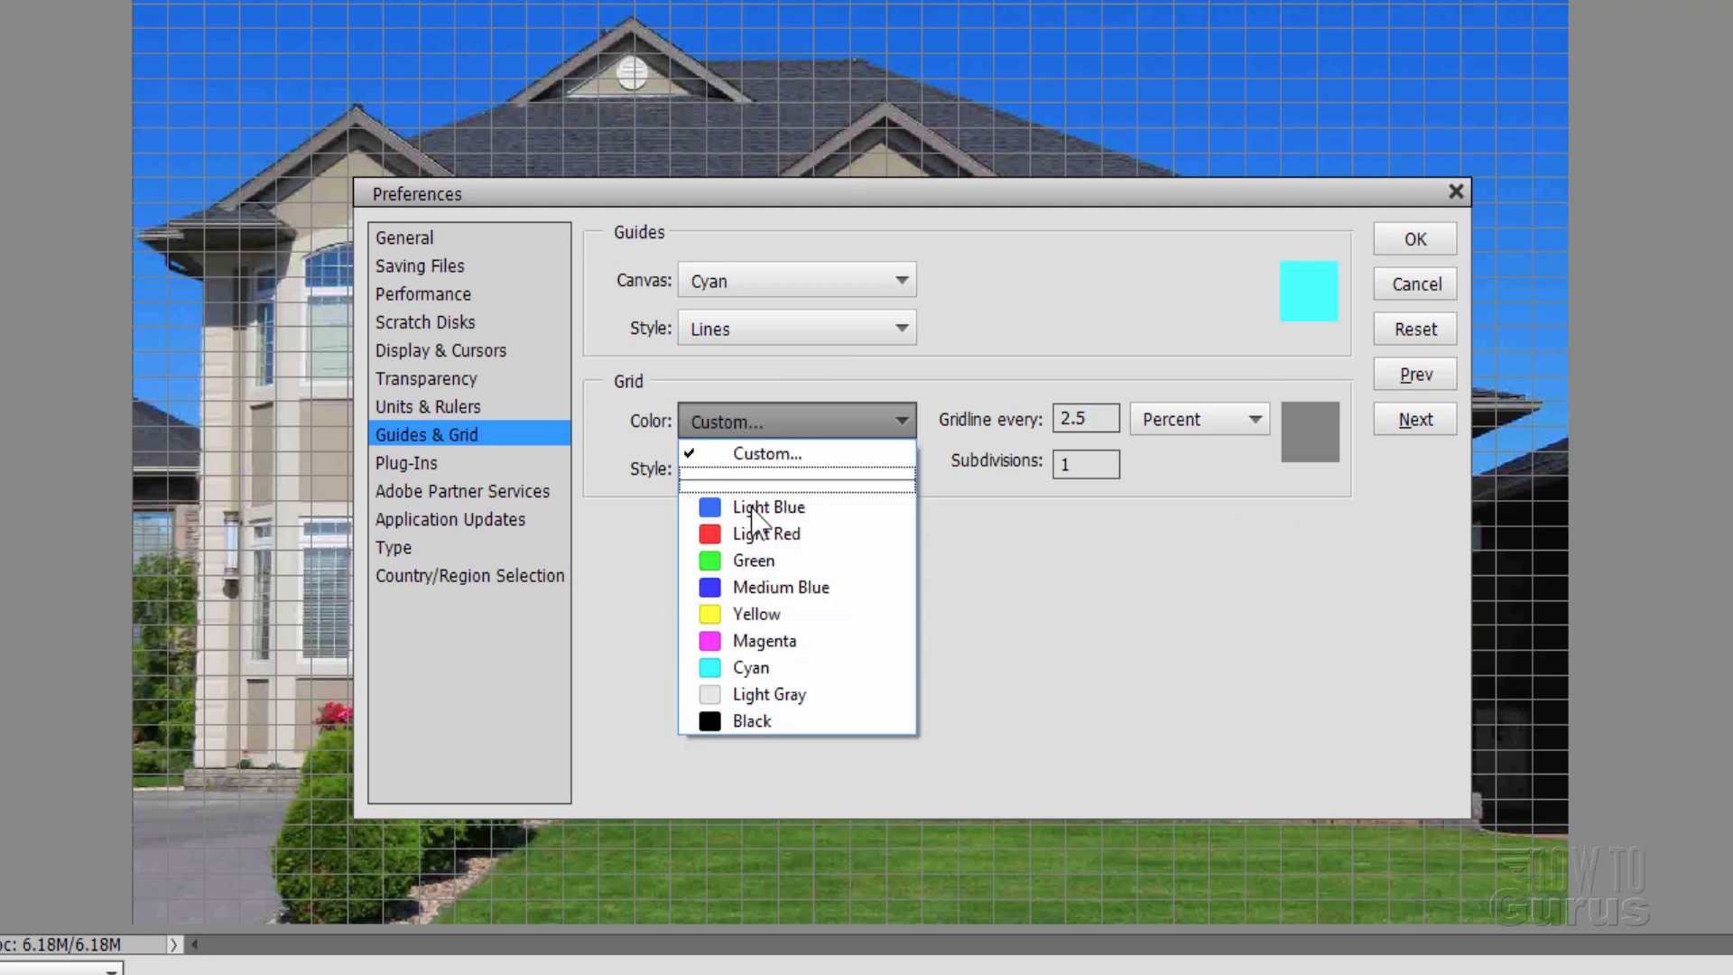
left_click(980, 592)
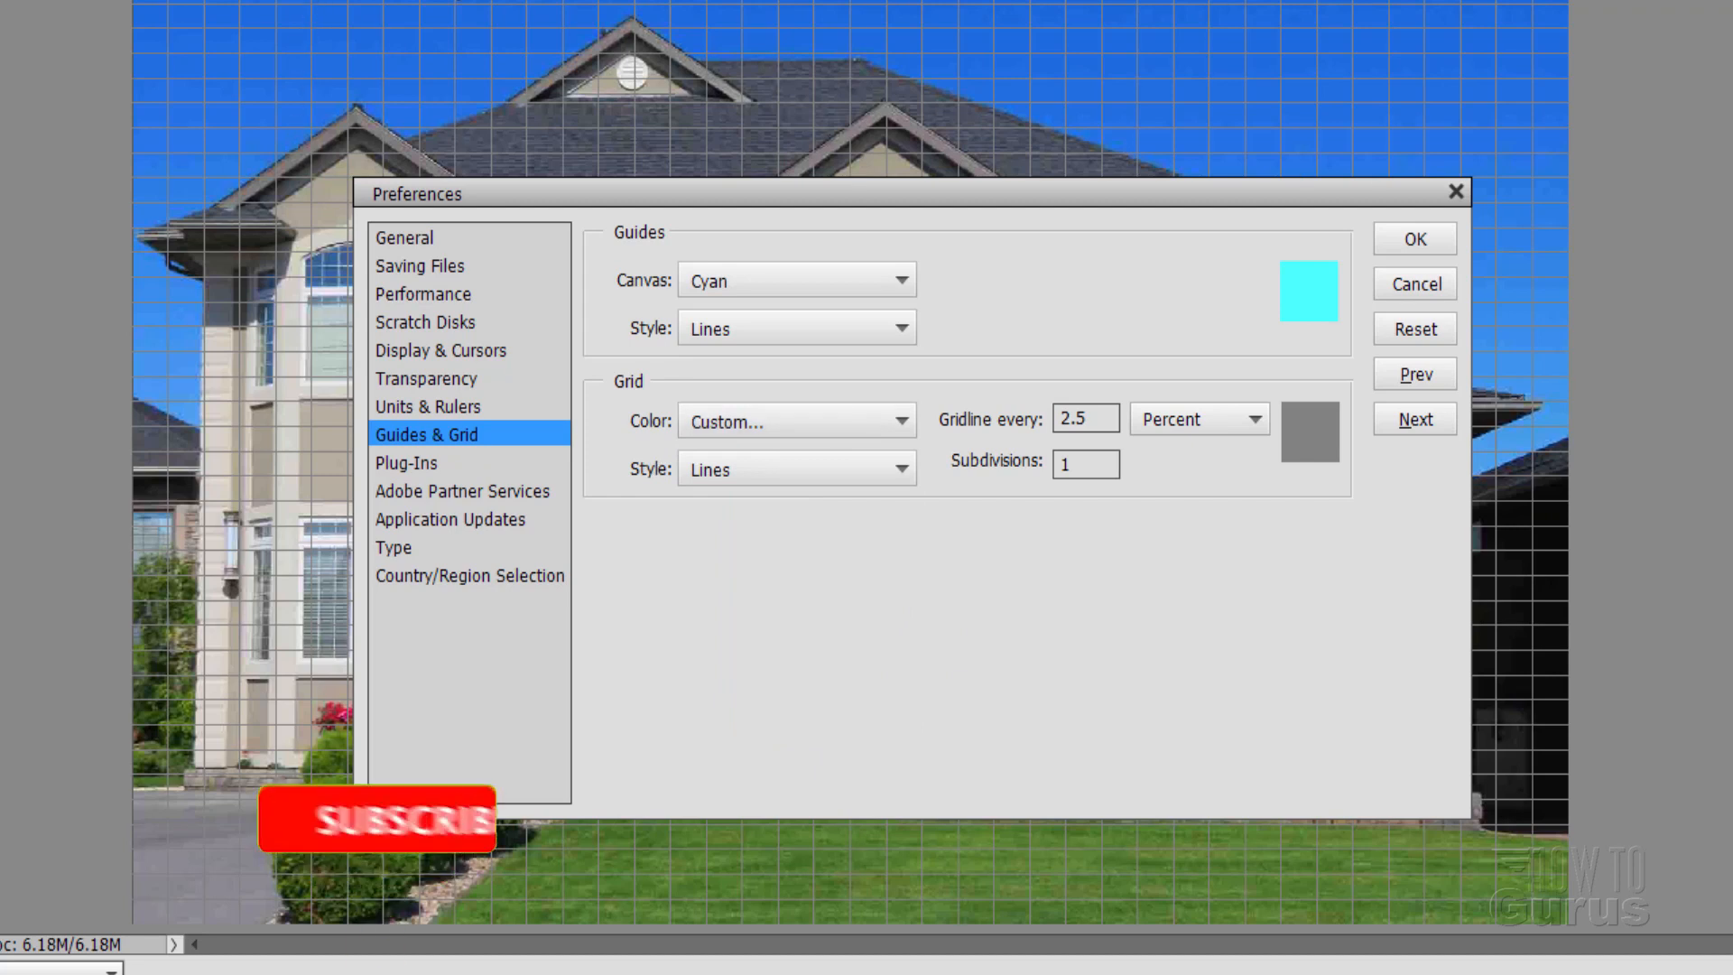
Try Cyan as the grid color and shift the Preferences dialog aside to check the gridlines on the house
left_click(858, 432)
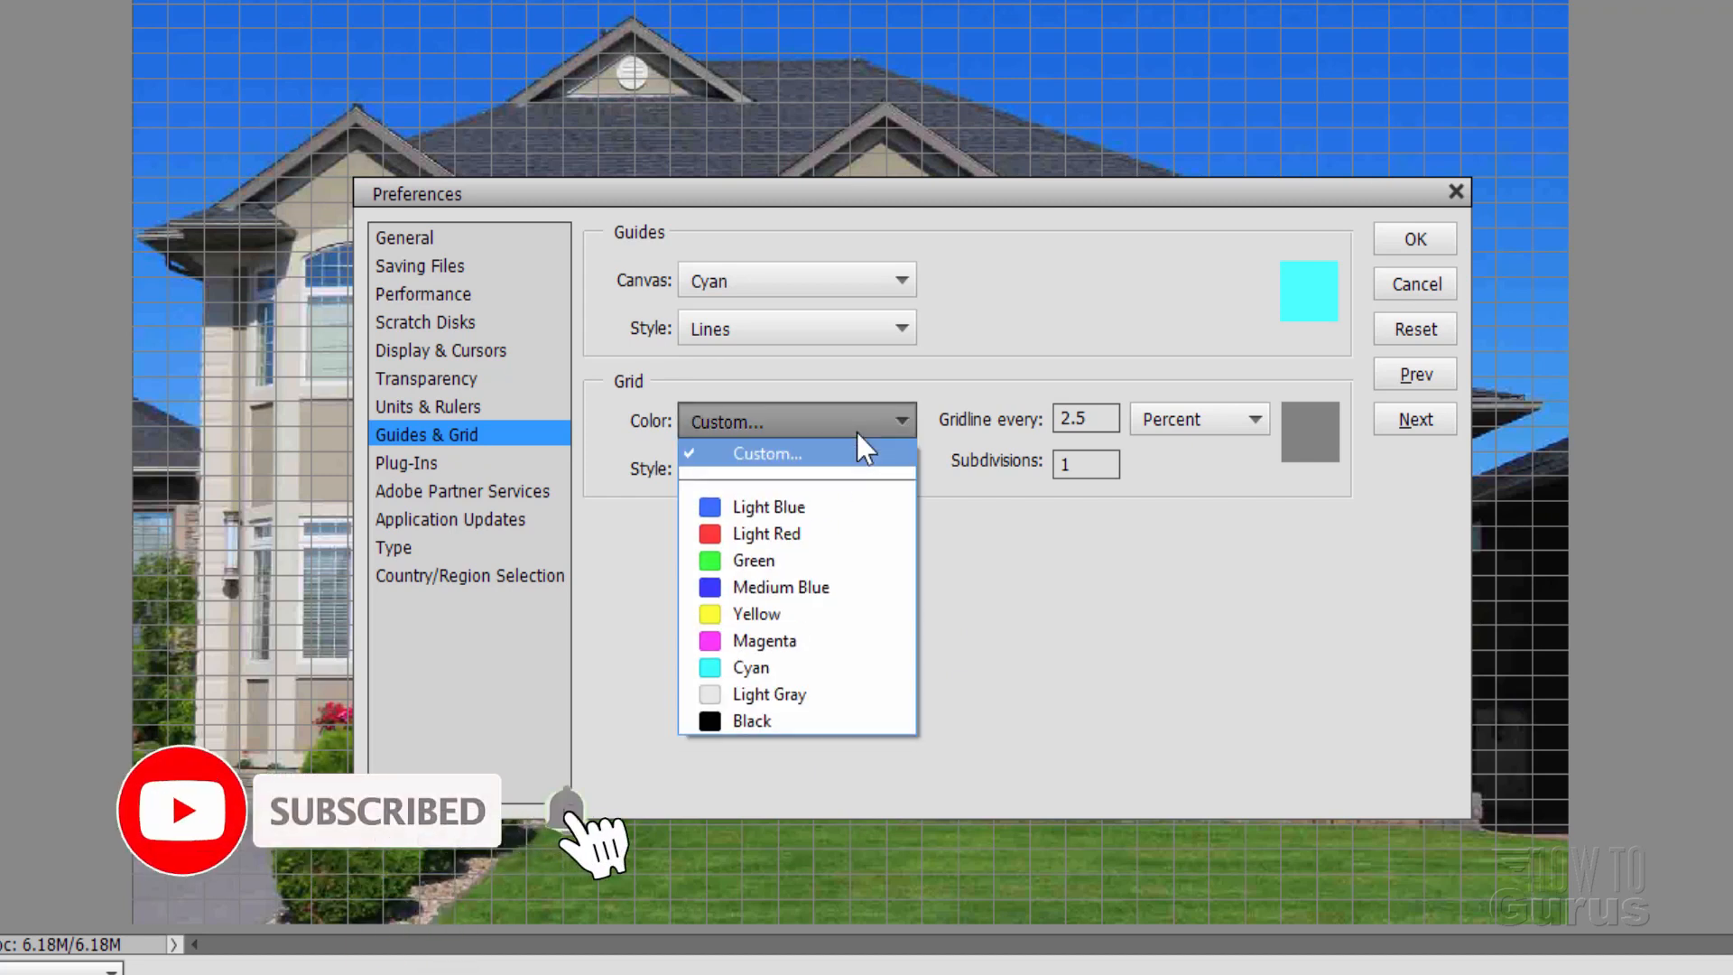
left_click(751, 669)
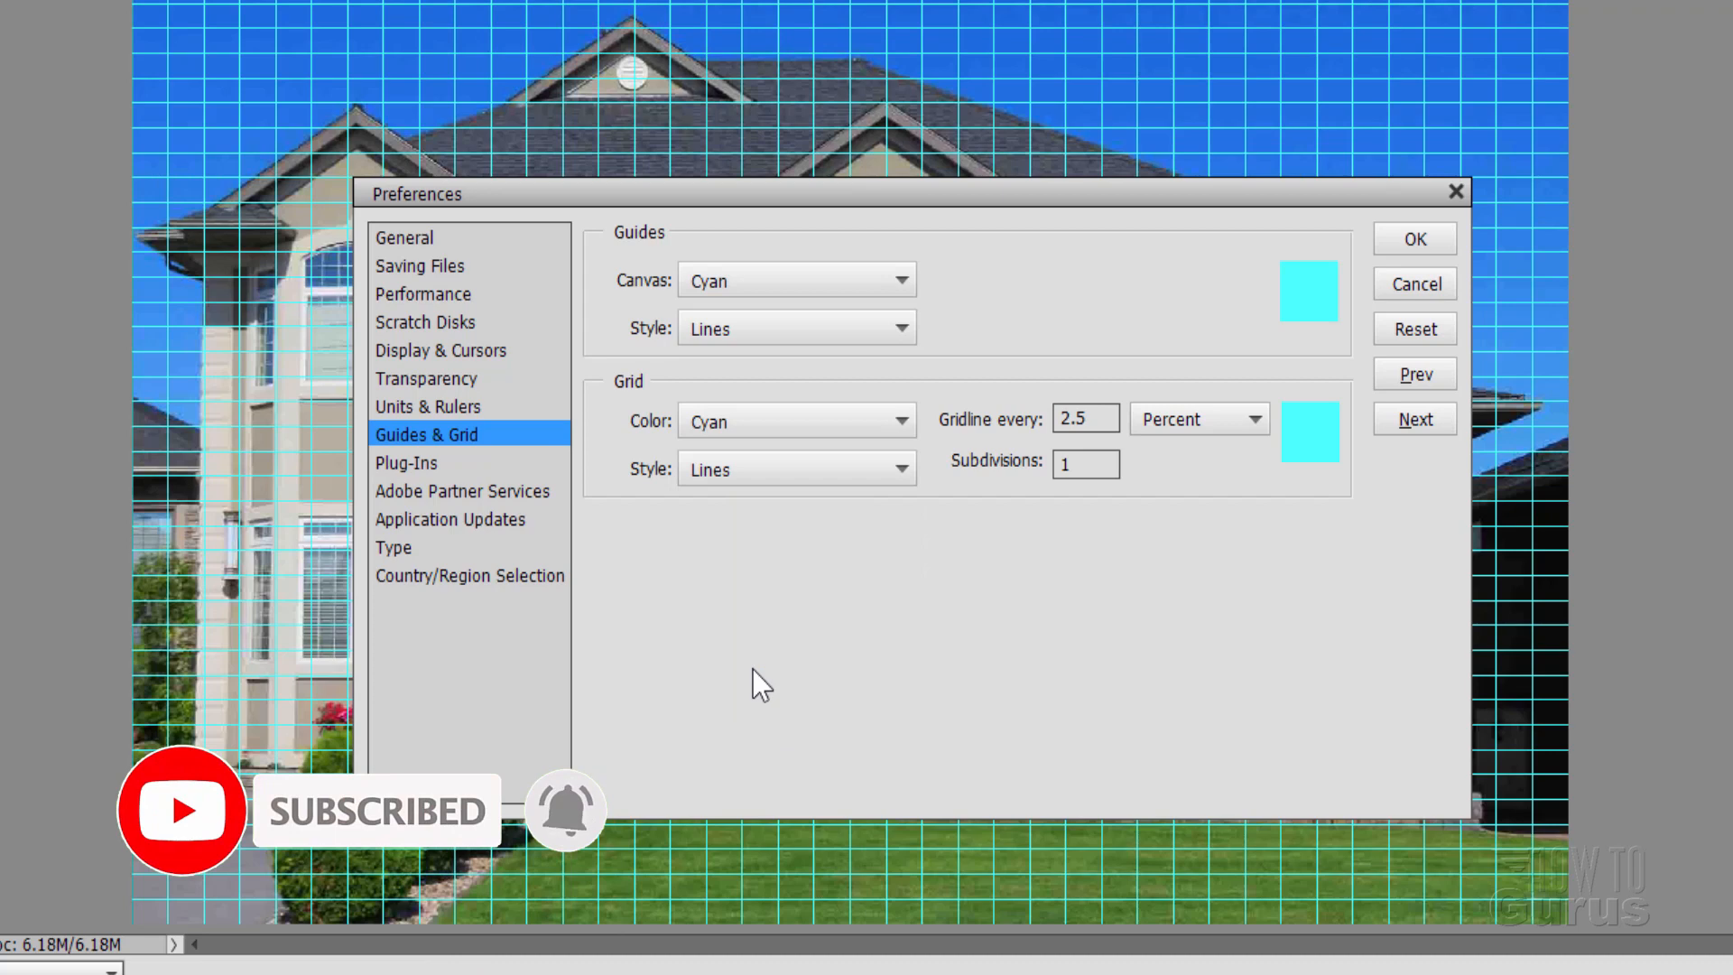
left_click_drag(677, 203, 1311, 271)
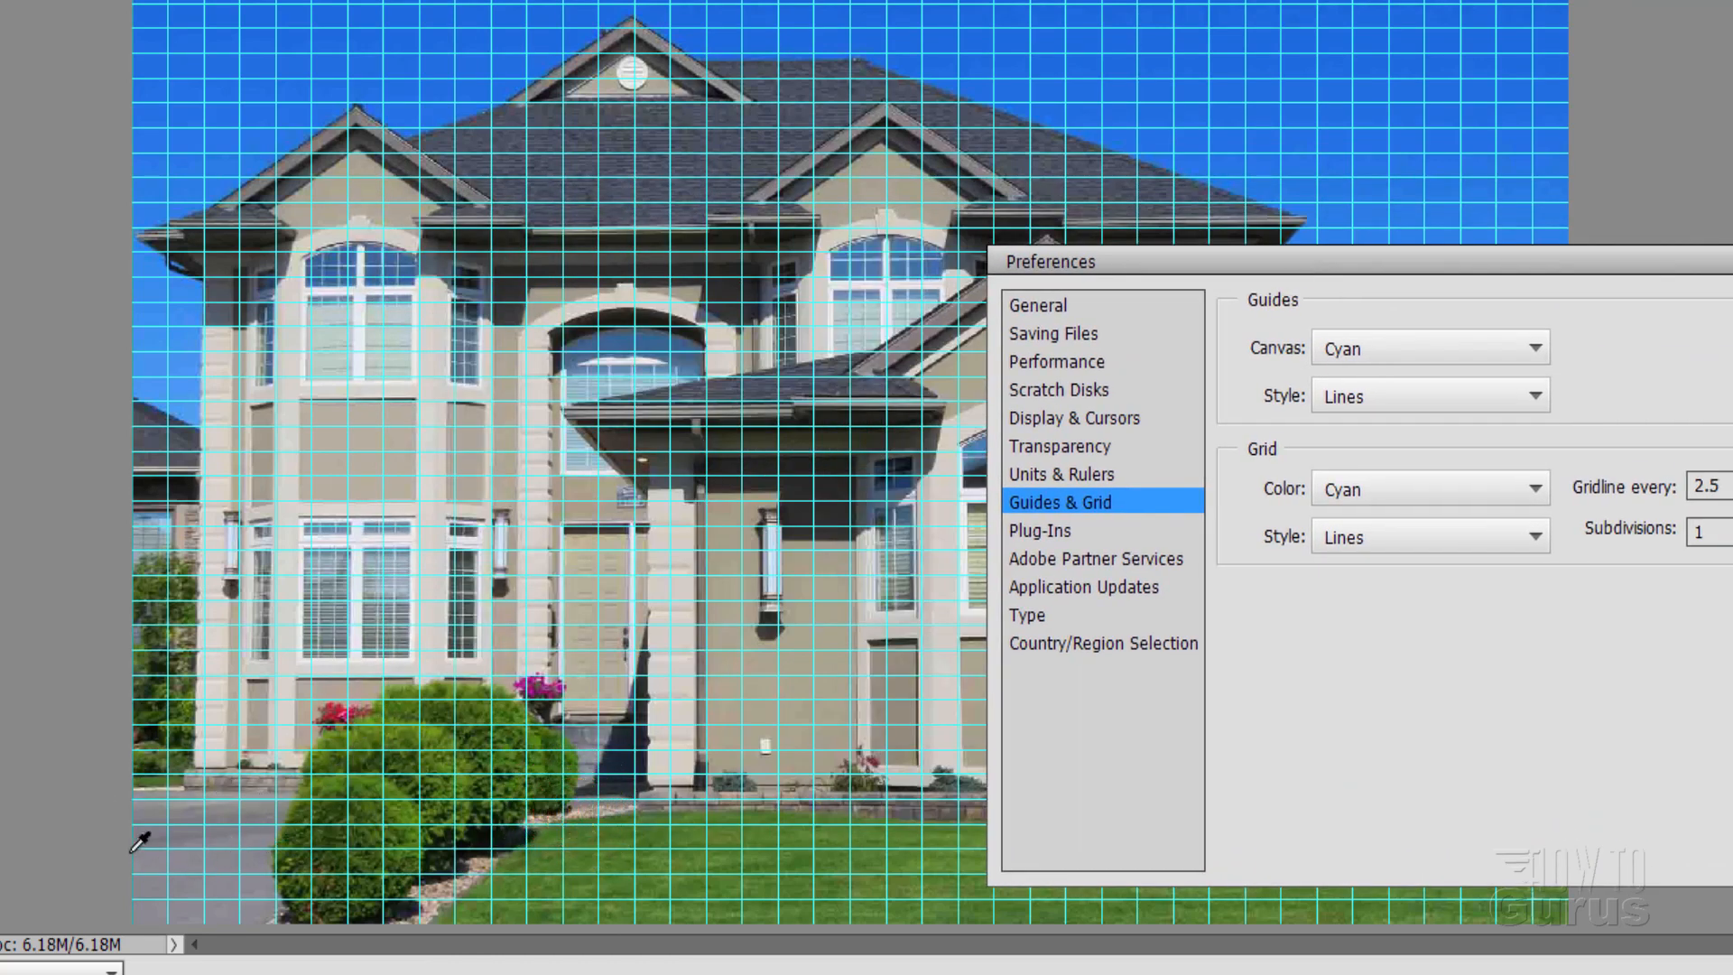
left_click_drag(1350, 269, 837, 268)
Set a custom grid color, trying lighter and darker grays before accepting dark gray 434343
left_click(980, 494)
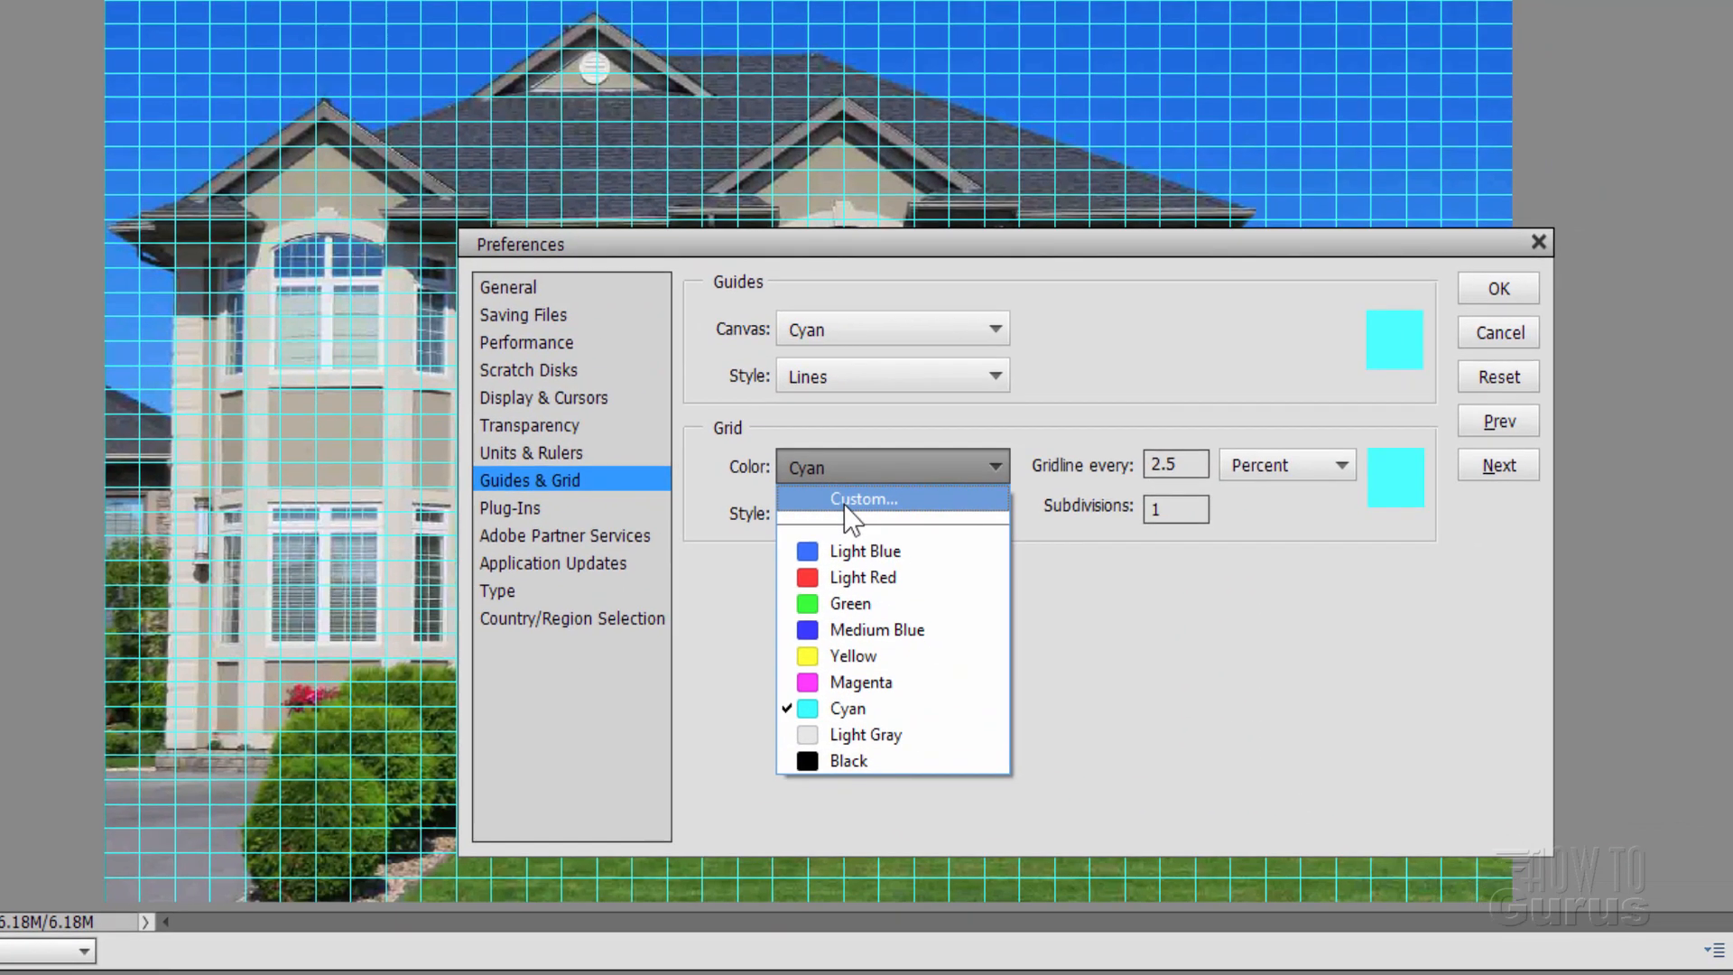
left_click(907, 512)
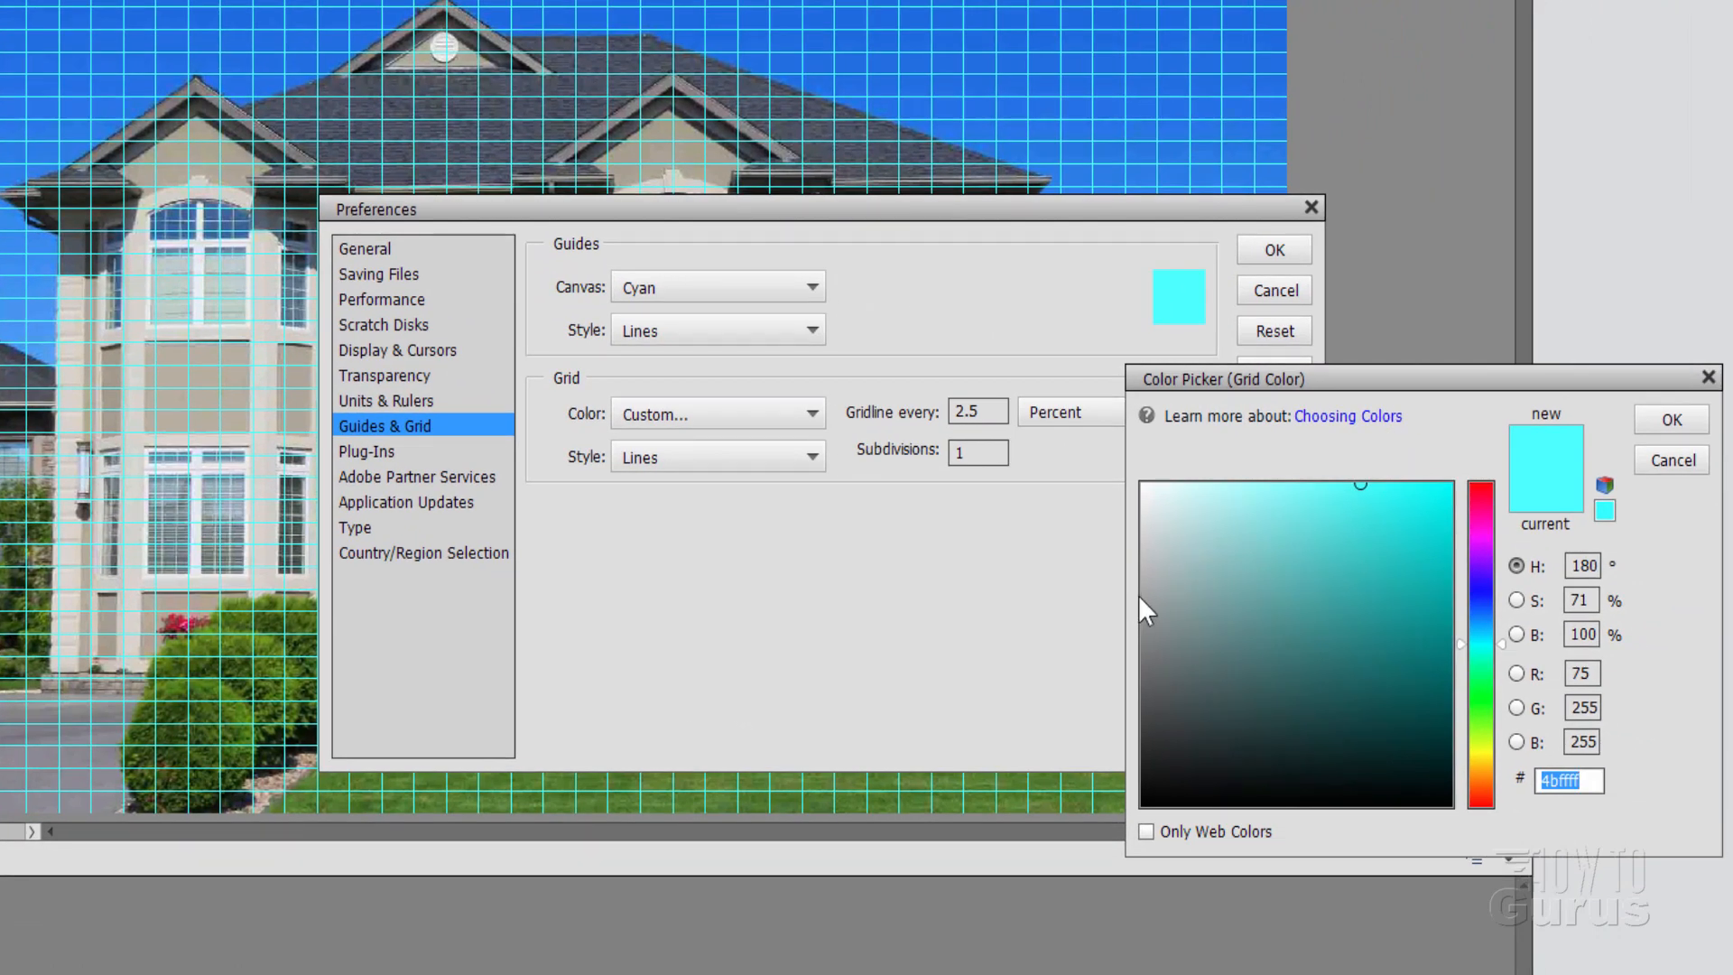
left_click(1147, 590)
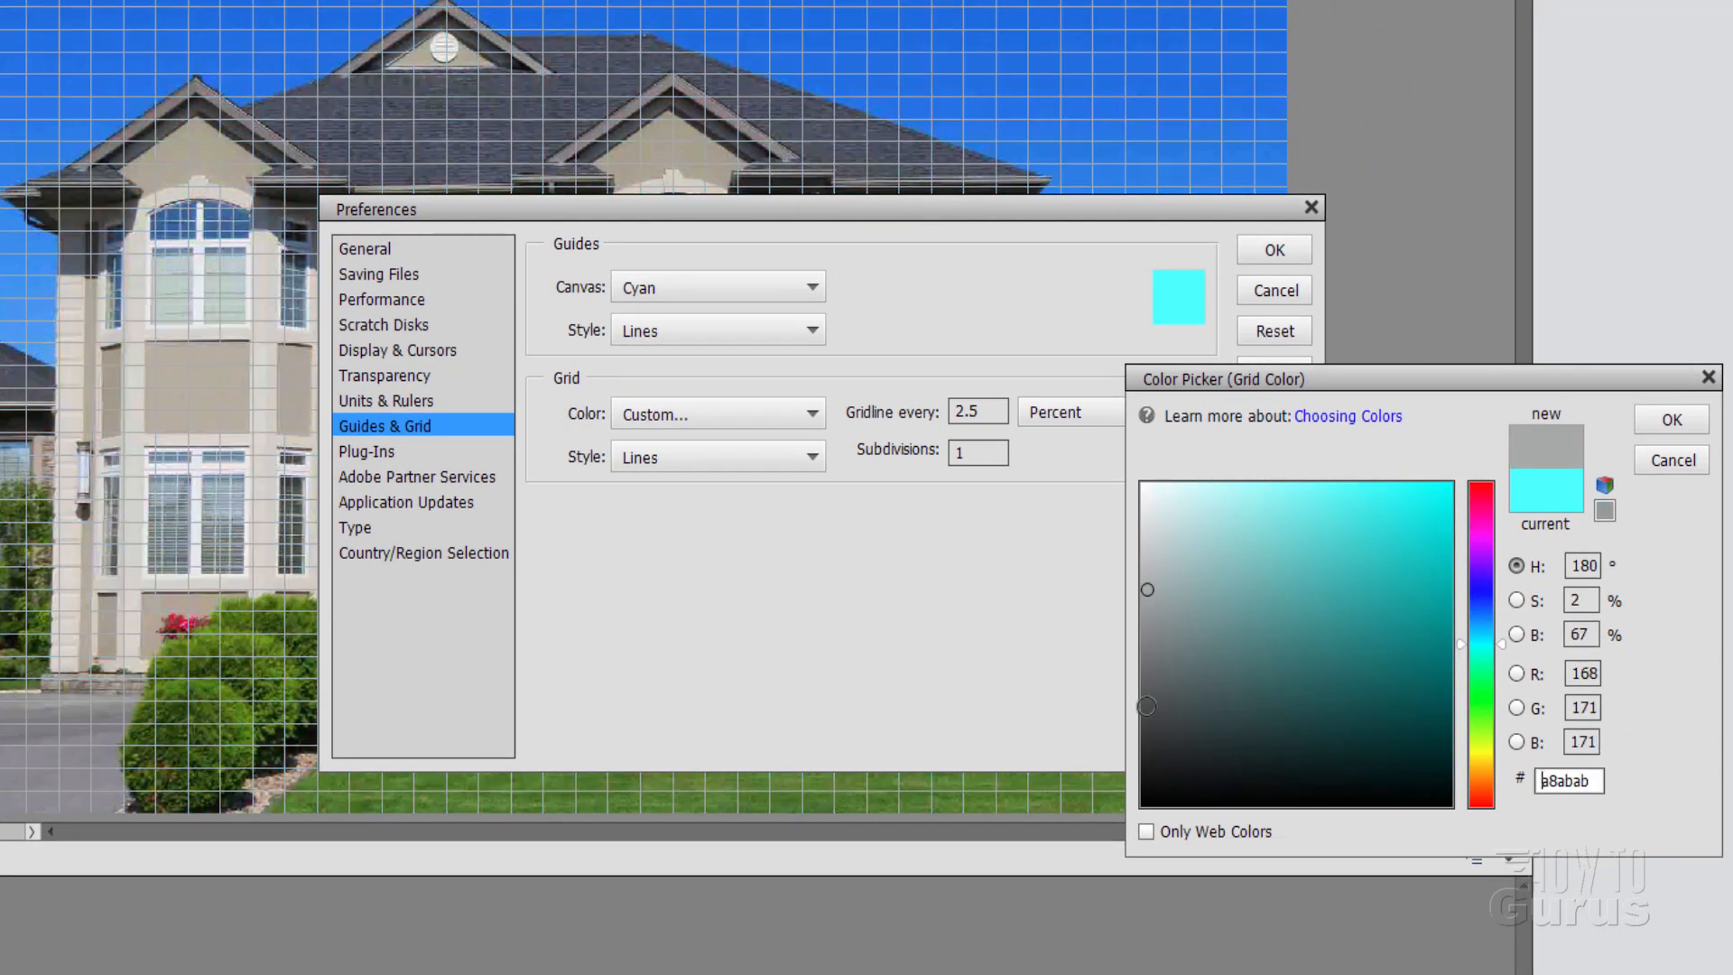
left_click(1147, 706)
left_click(1146, 650)
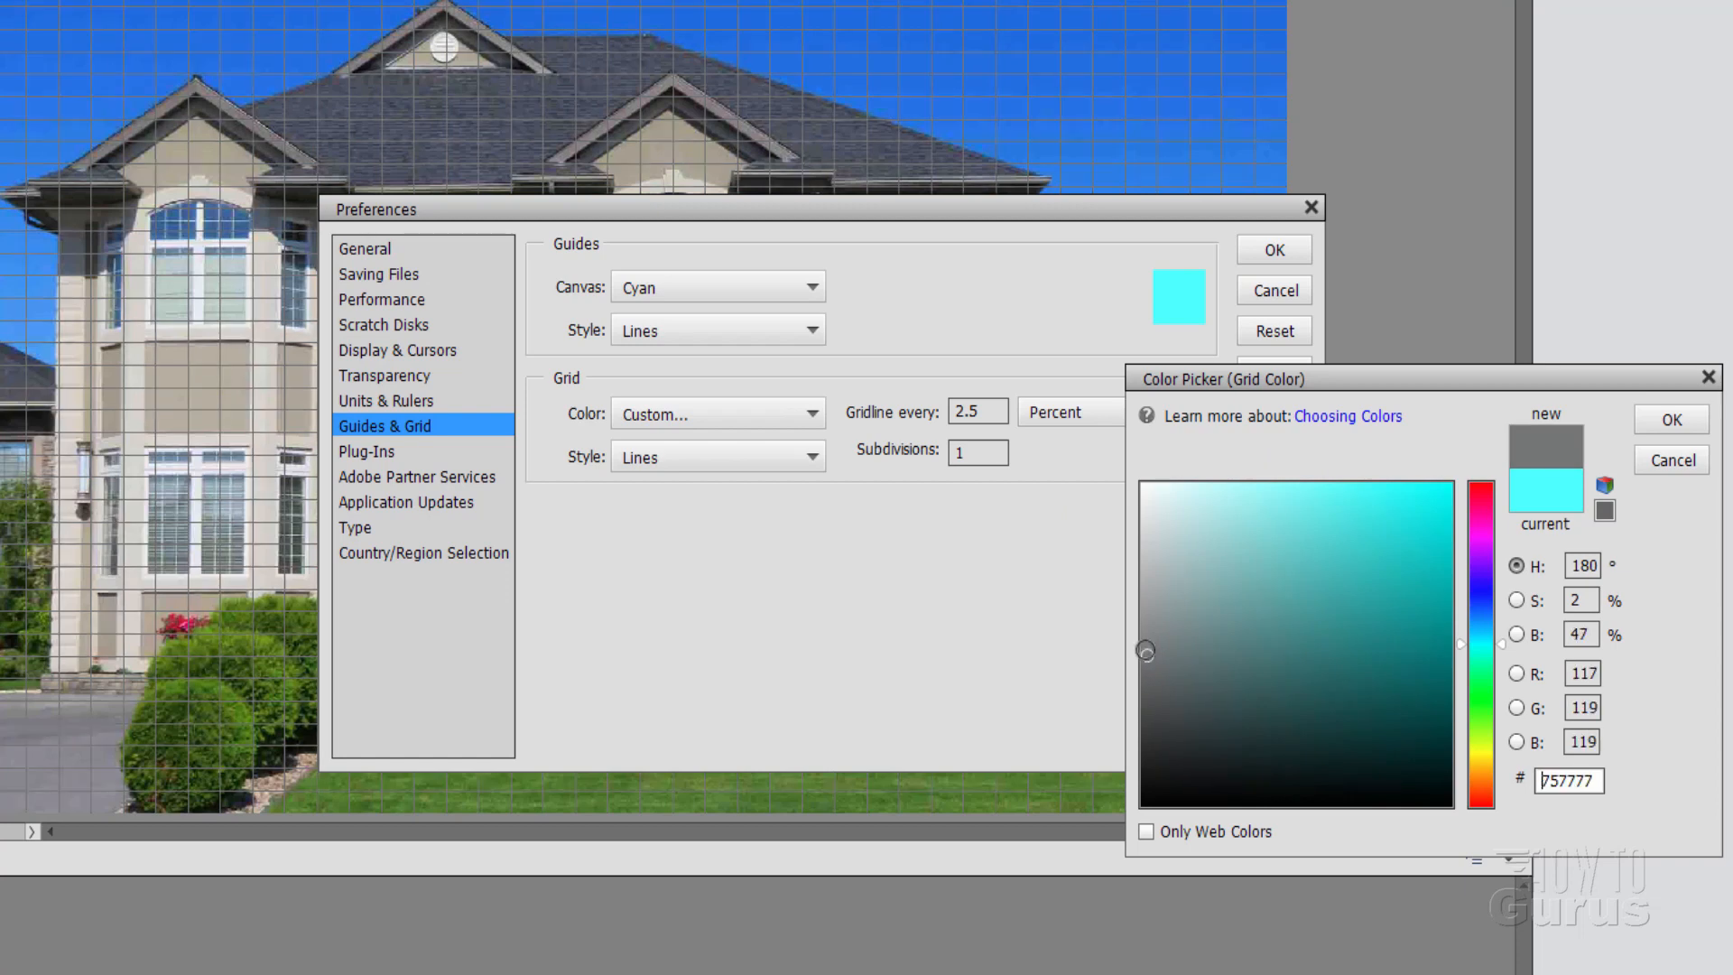
left_click(1145, 588)
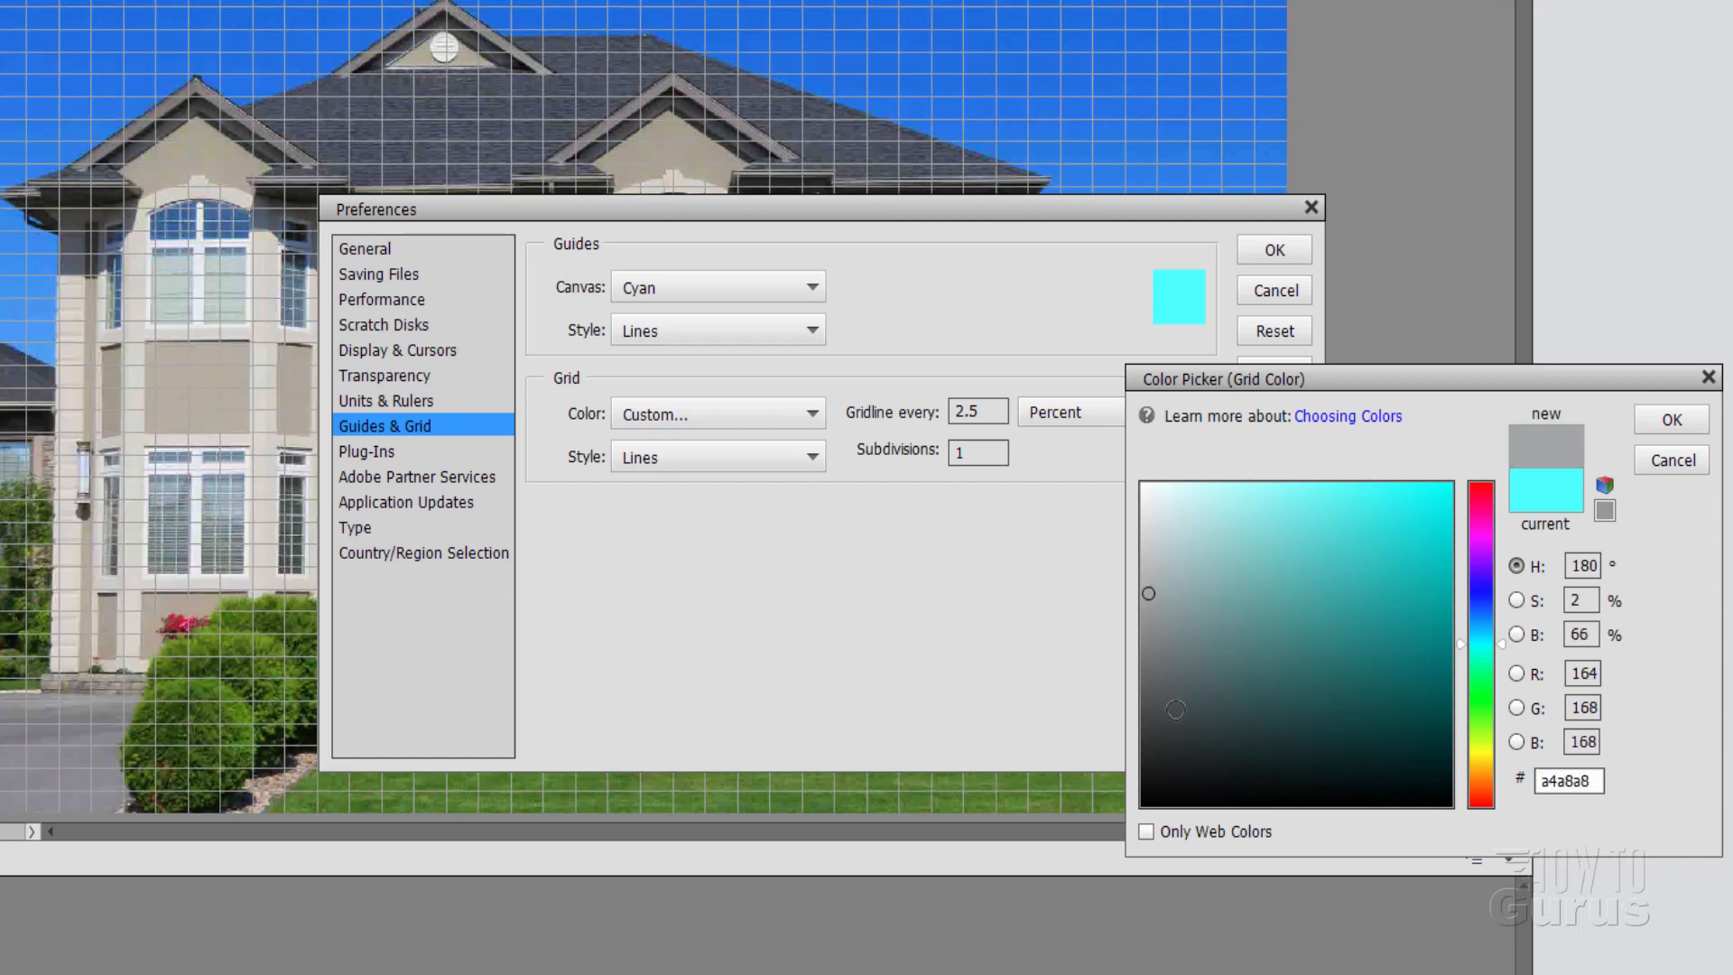
left_click(1143, 722)
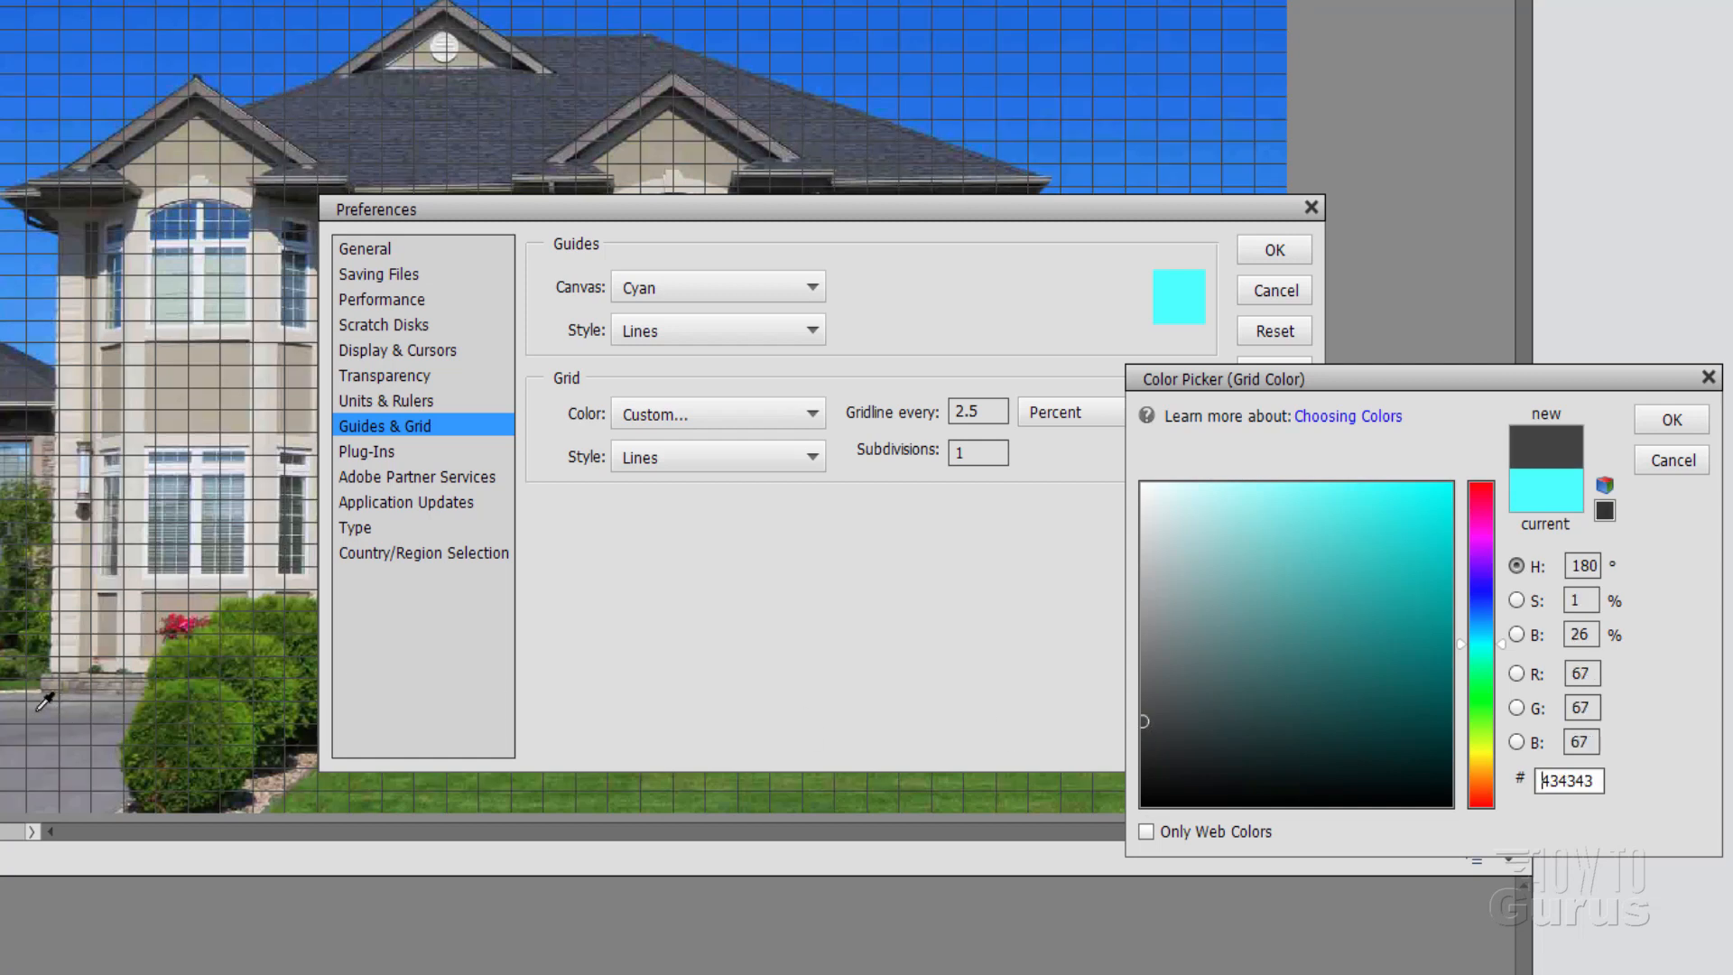
left_click(1653, 426)
Try the Dashed Lines and Dots grid styles, then return the grid style to Lines
left_click(695, 454)
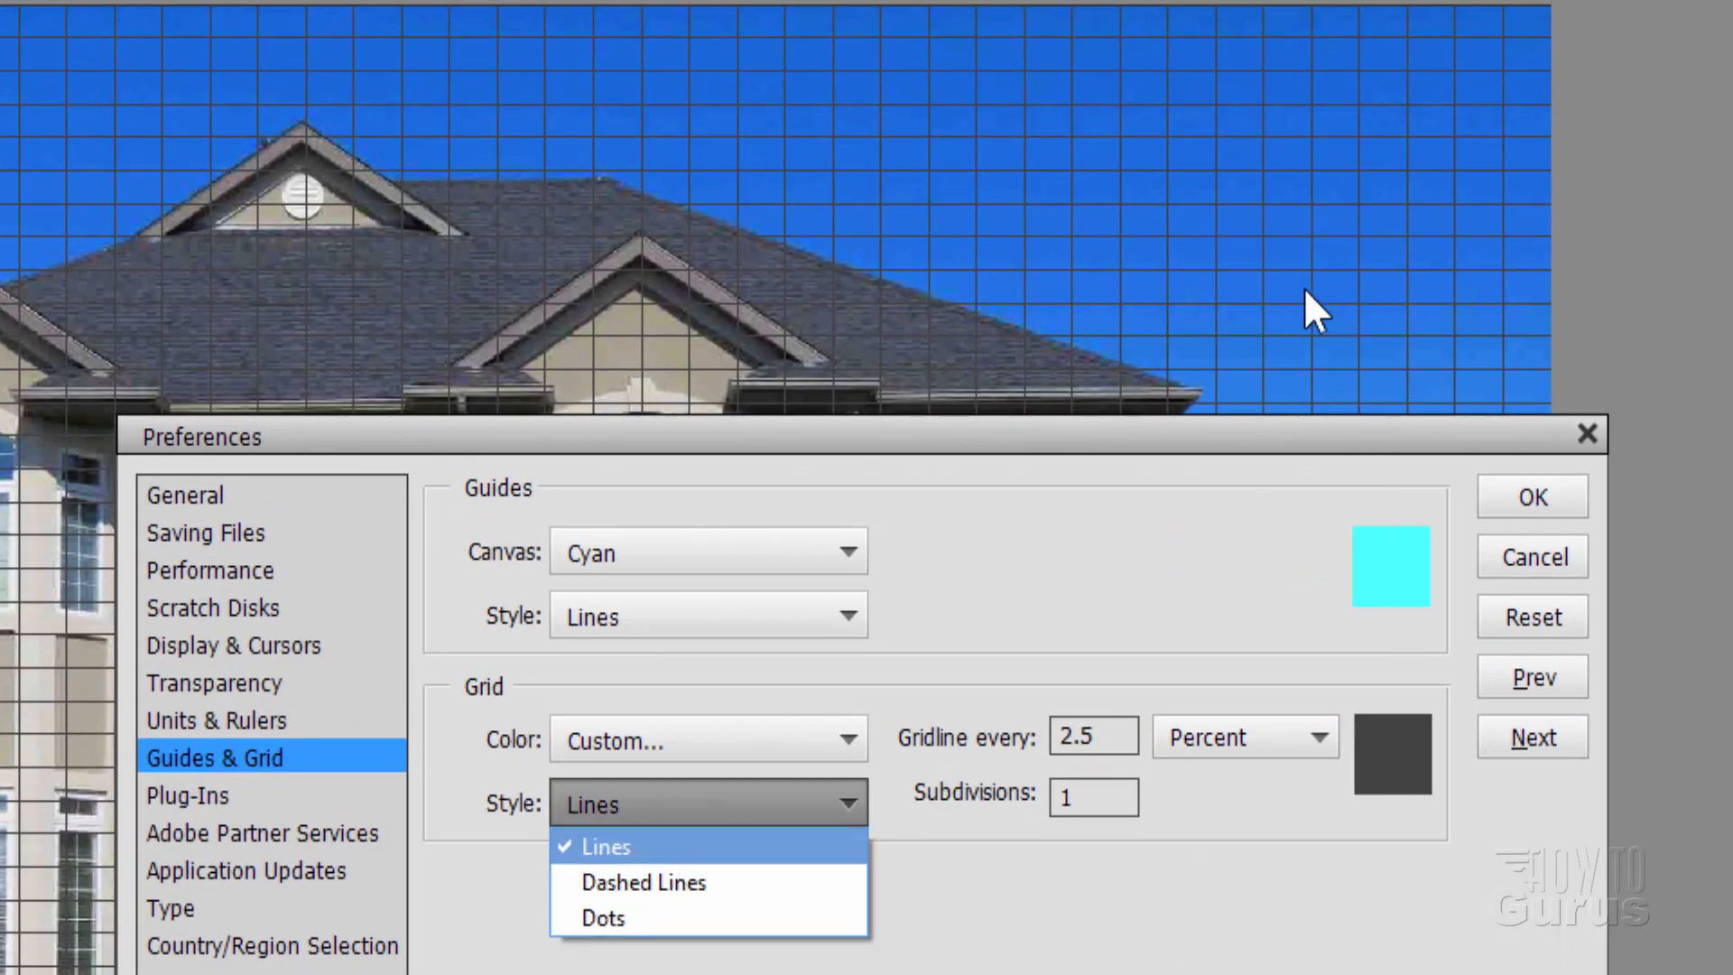
left_click(697, 883)
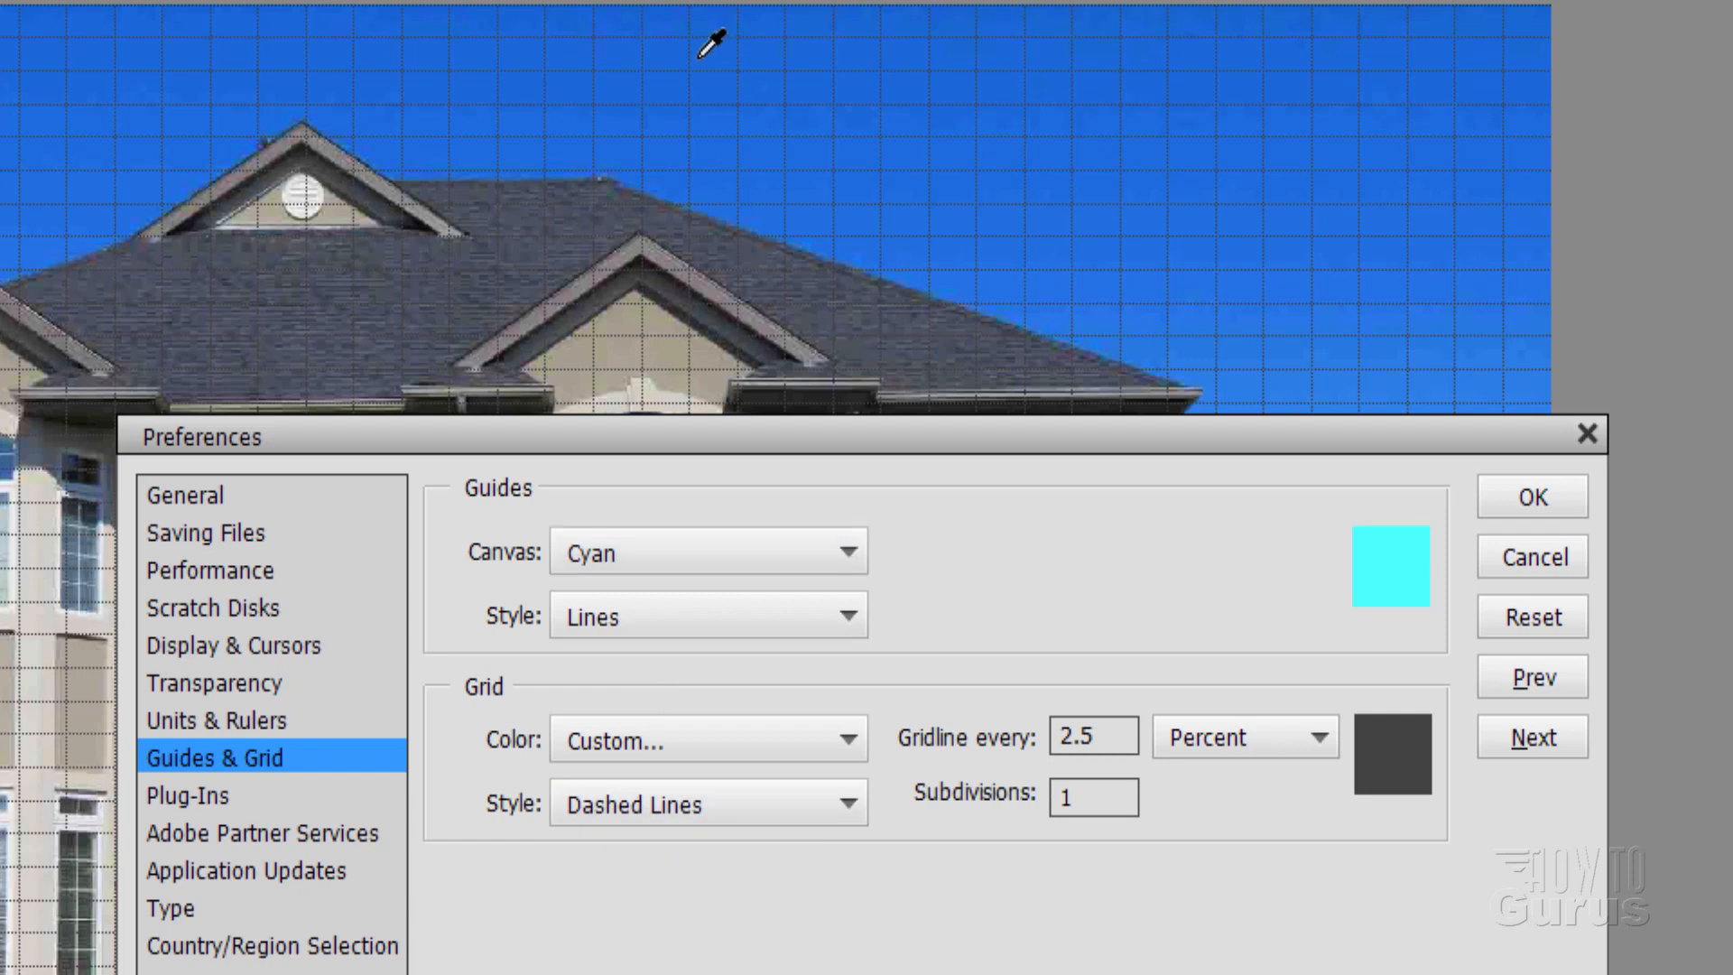
left_click(636, 807)
left_click(636, 915)
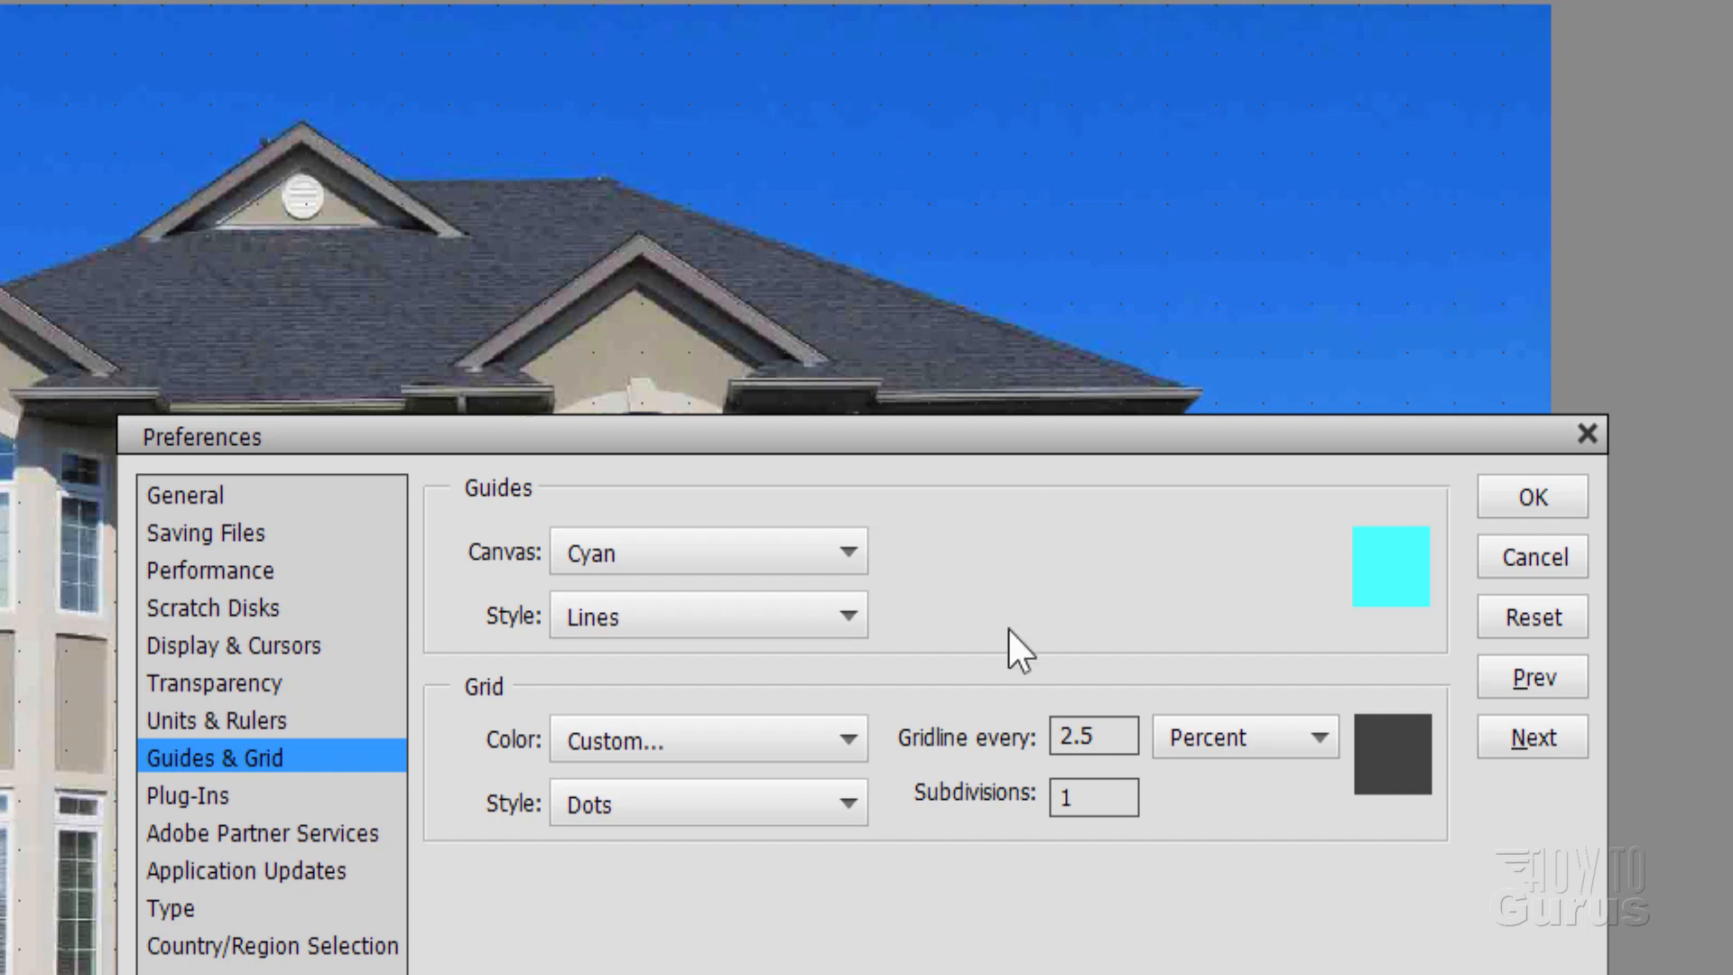
left_click(848, 805)
left_click(674, 848)
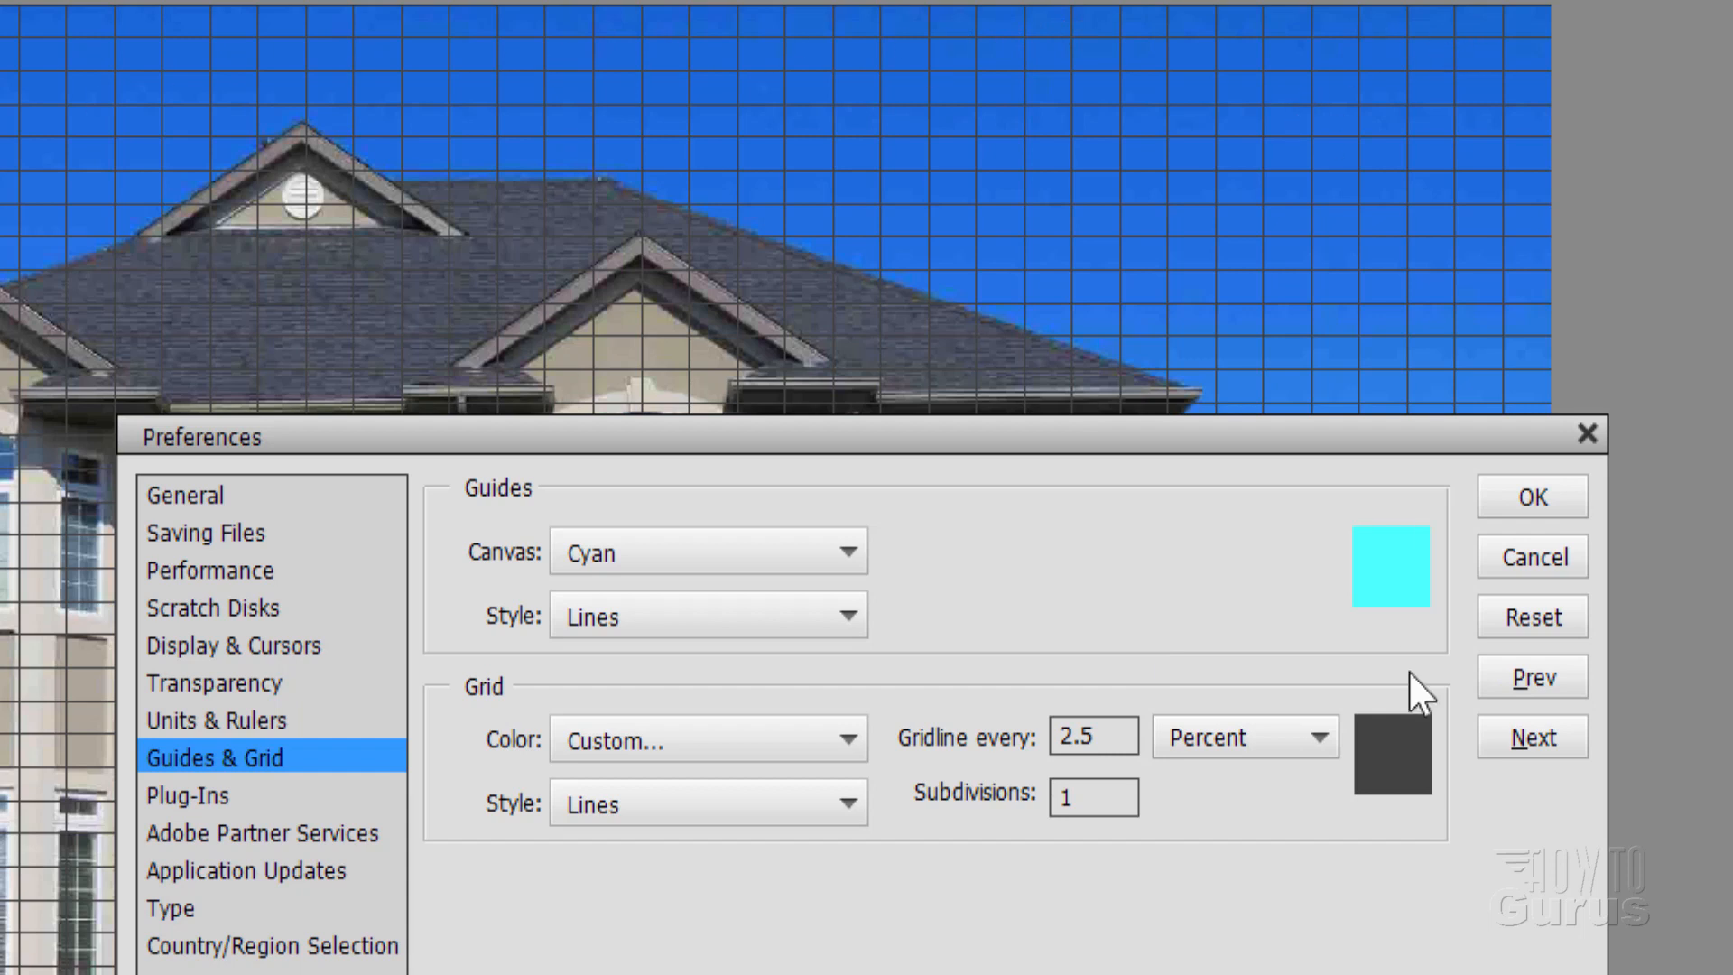
Change the grid spacing unit to Inches and set a gridline every 1 inch
left_click(1285, 744)
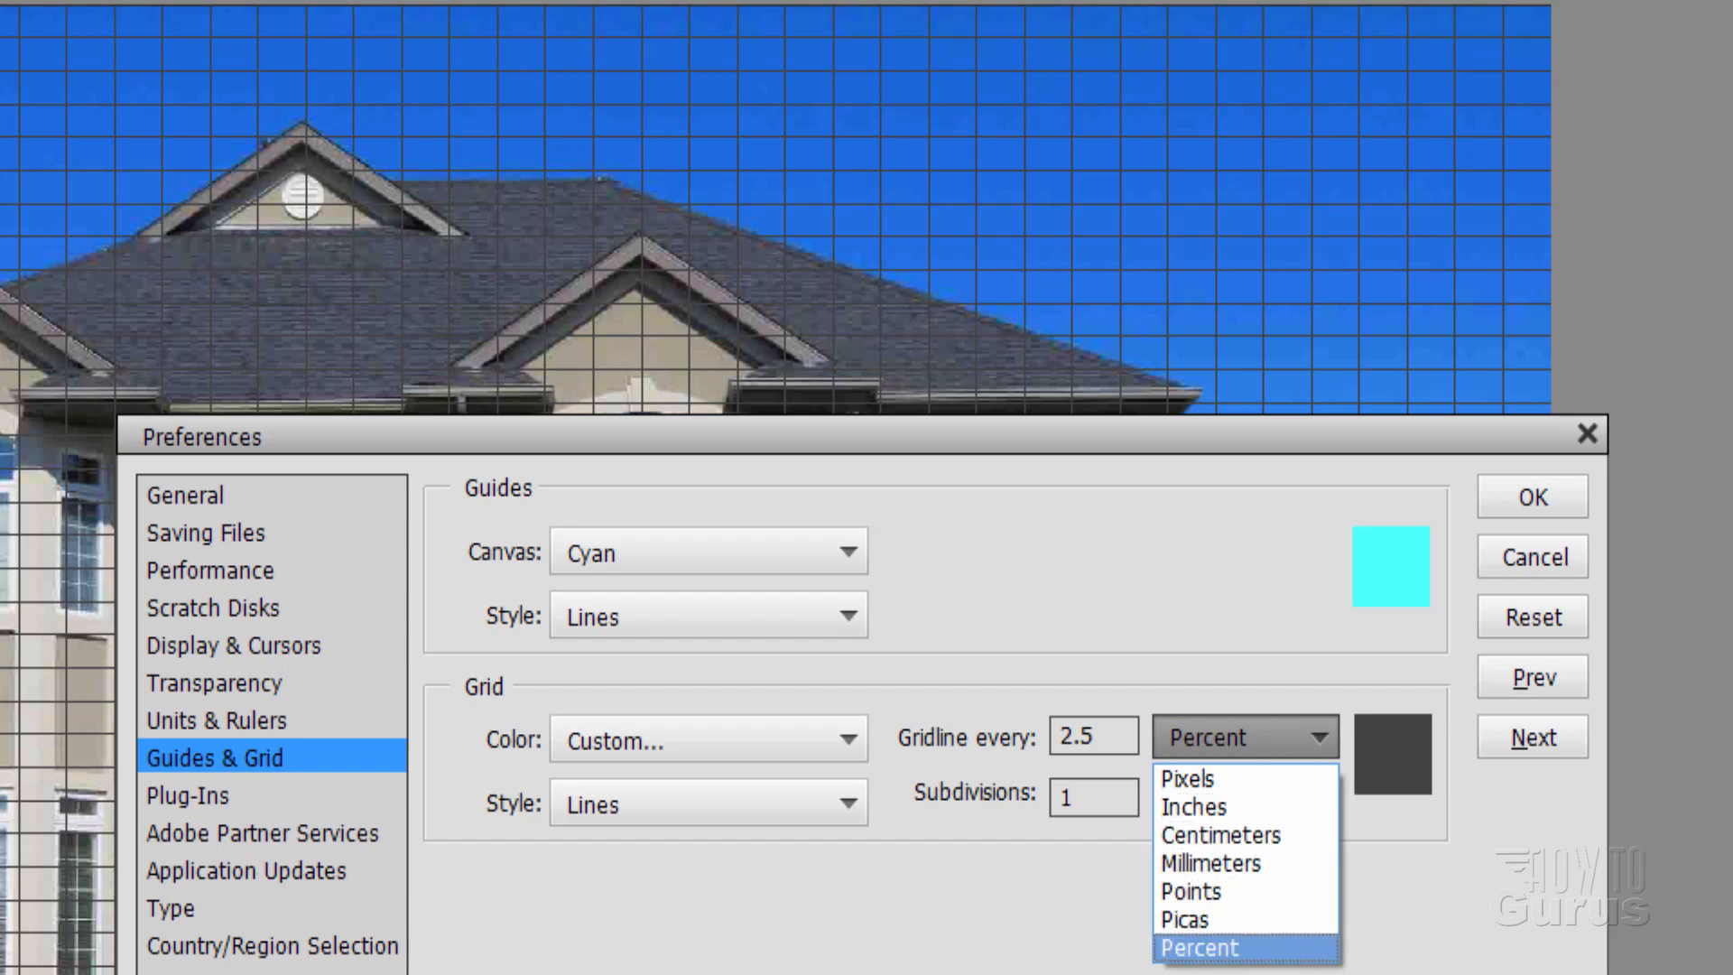
left_click(1265, 809)
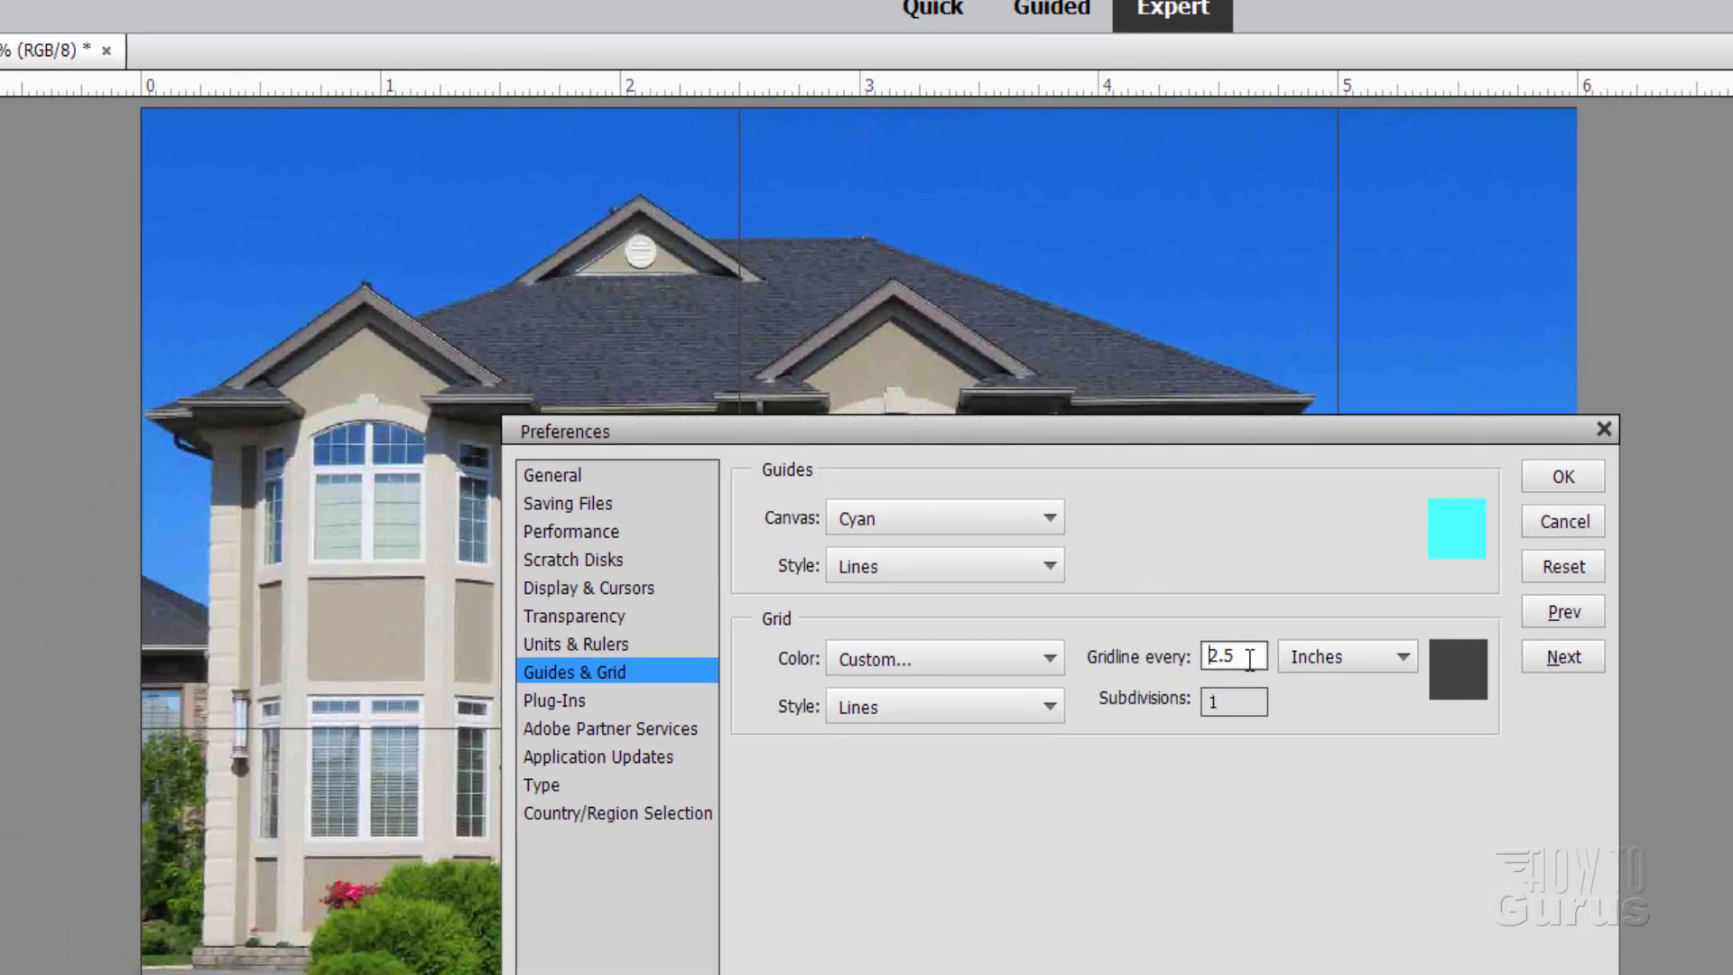
left_click_drag(1216, 674, 1102, 682)
type("1")
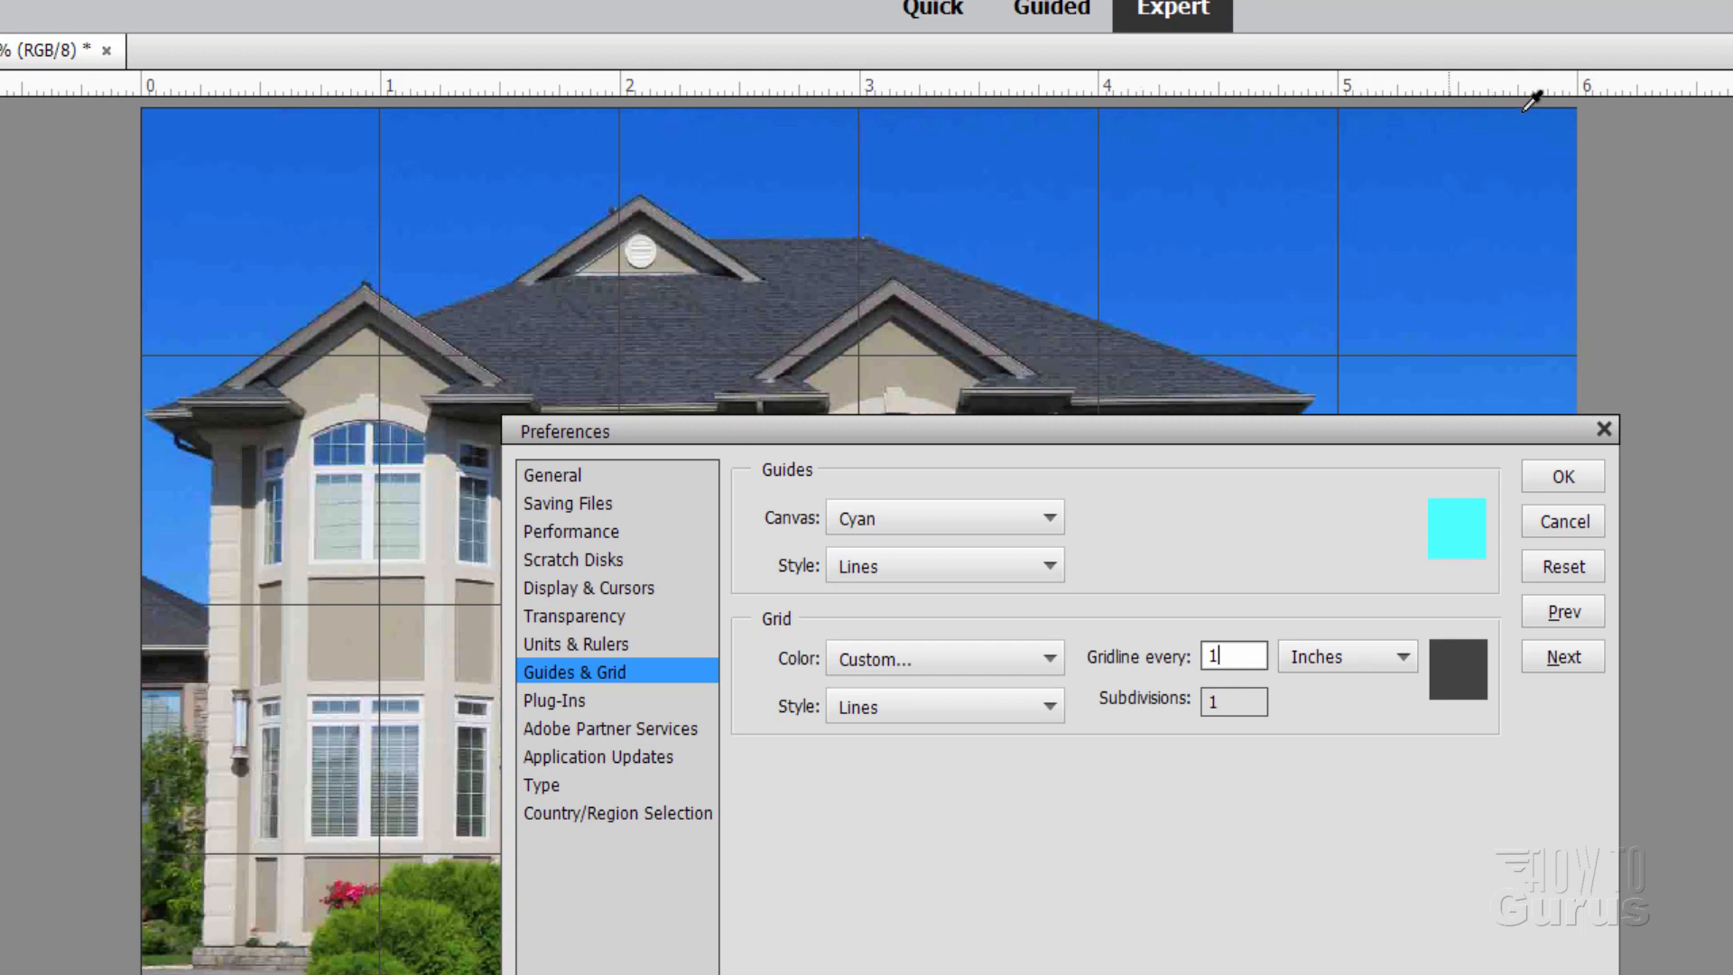
Set the grid subdivisions to 8 and move the Preferences dialog out of the way to inspect the finer grid
key("Tab")
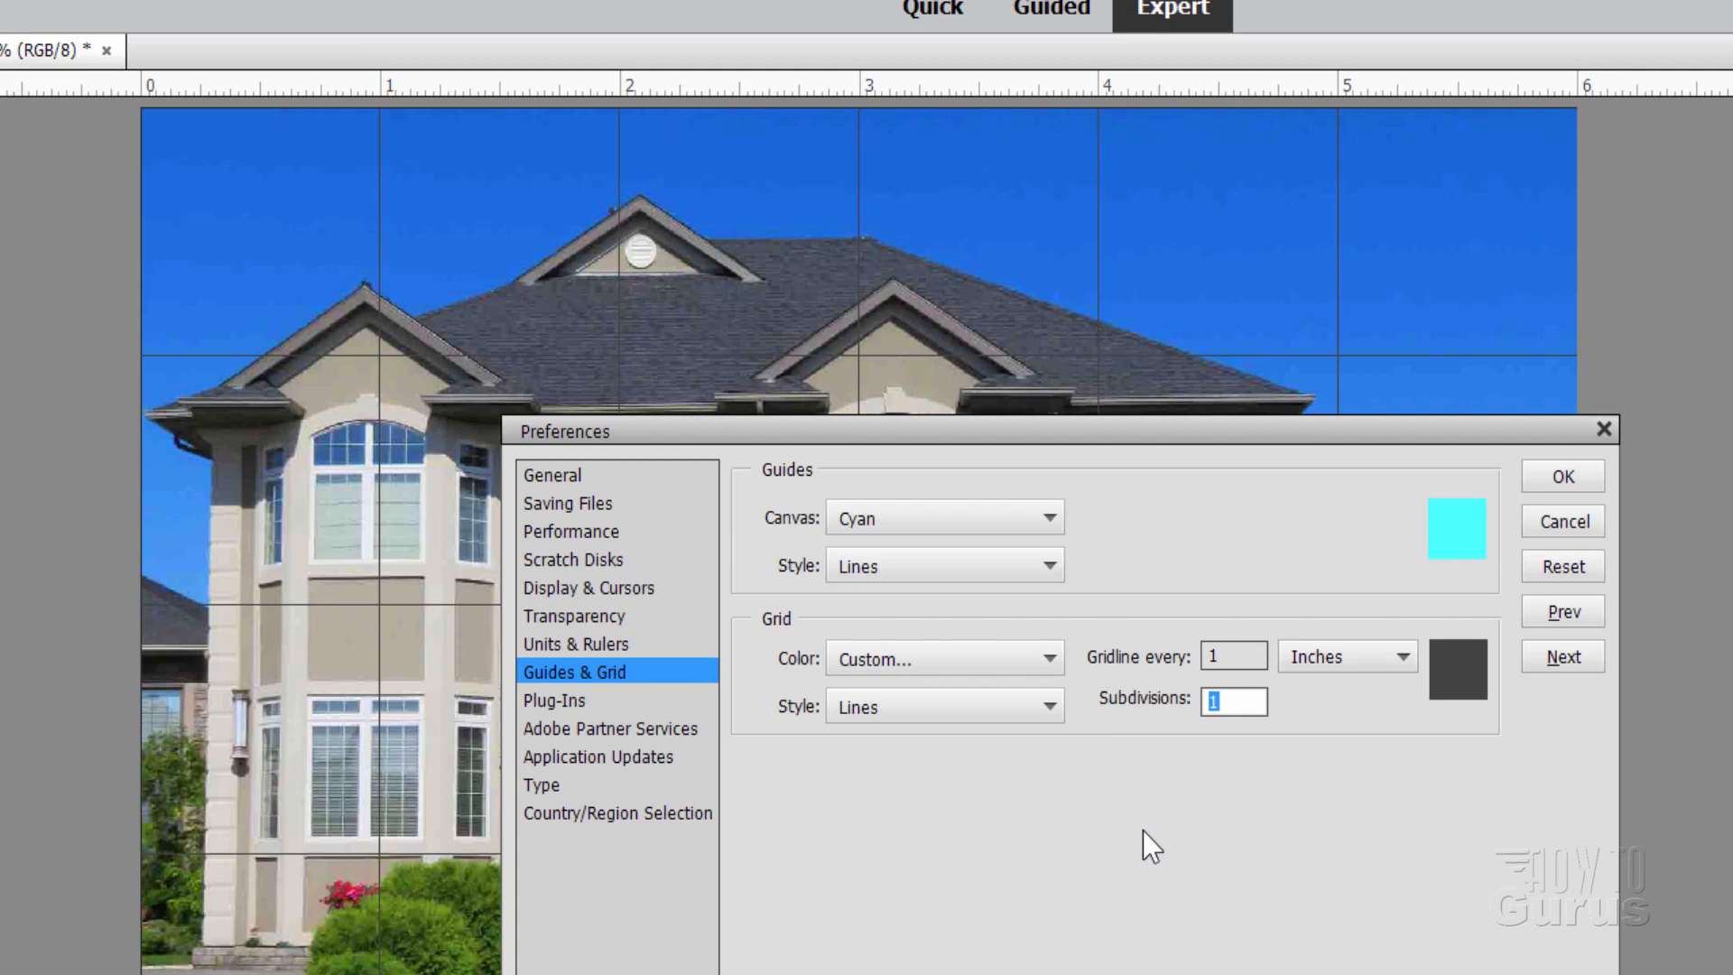
type("8")
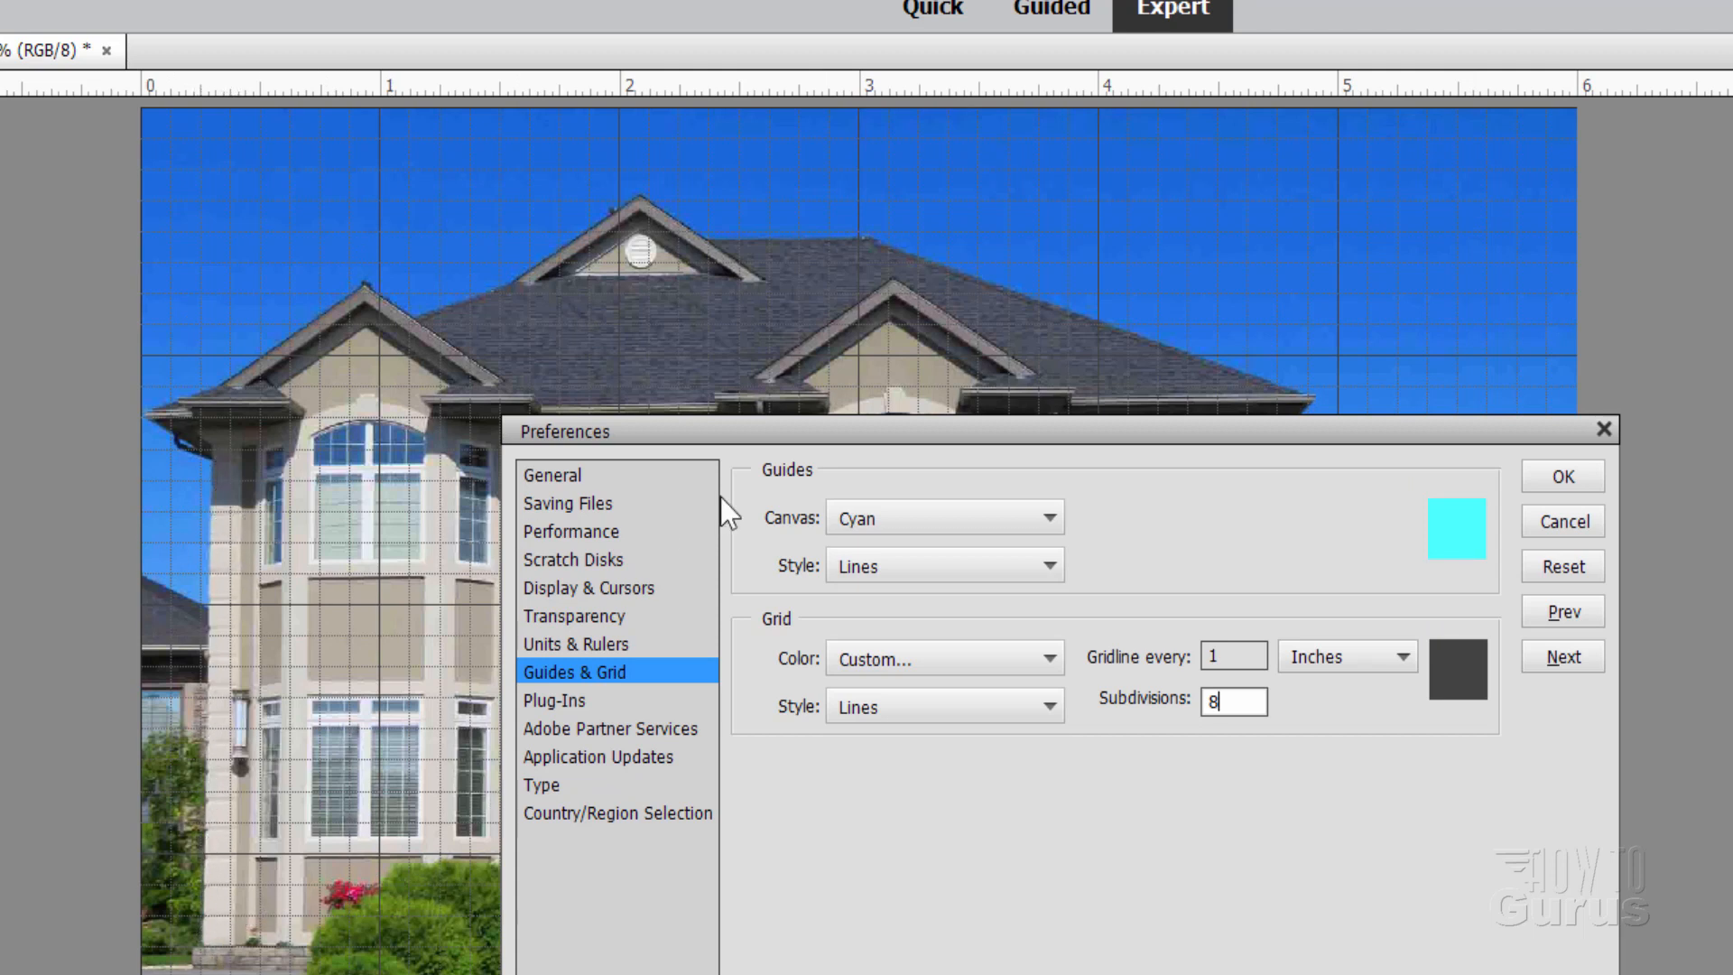
left_click_drag(708, 431, 706, 948)
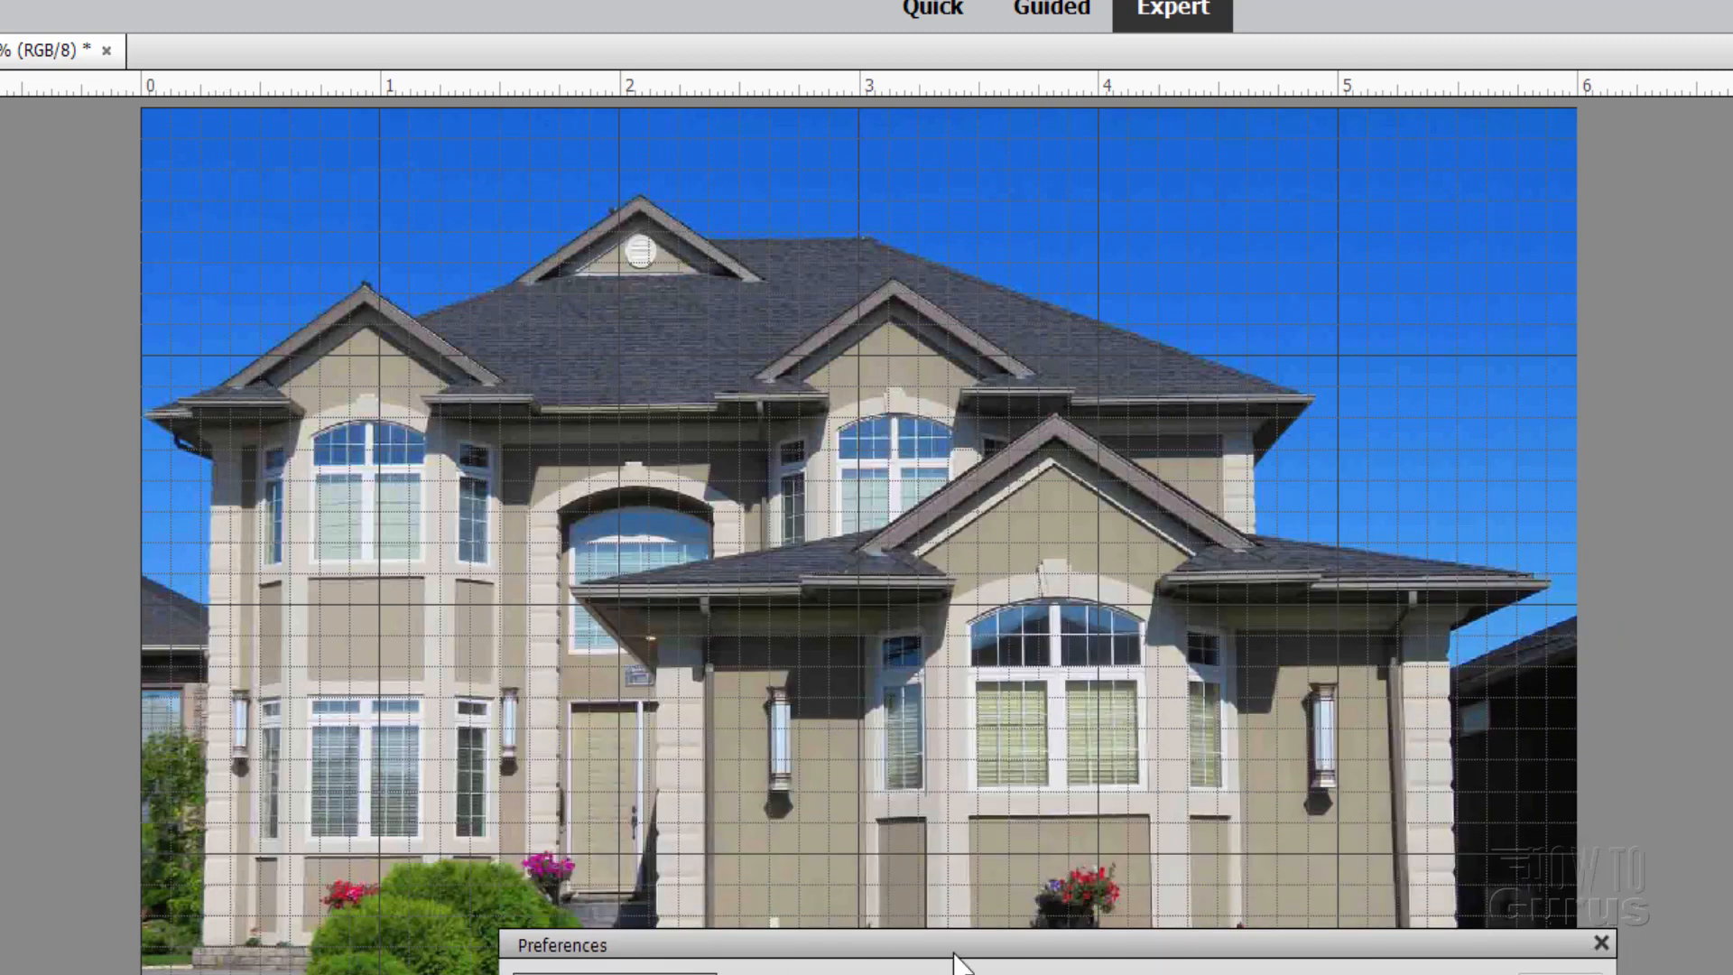
left_click_drag(926, 941, 781, 967)
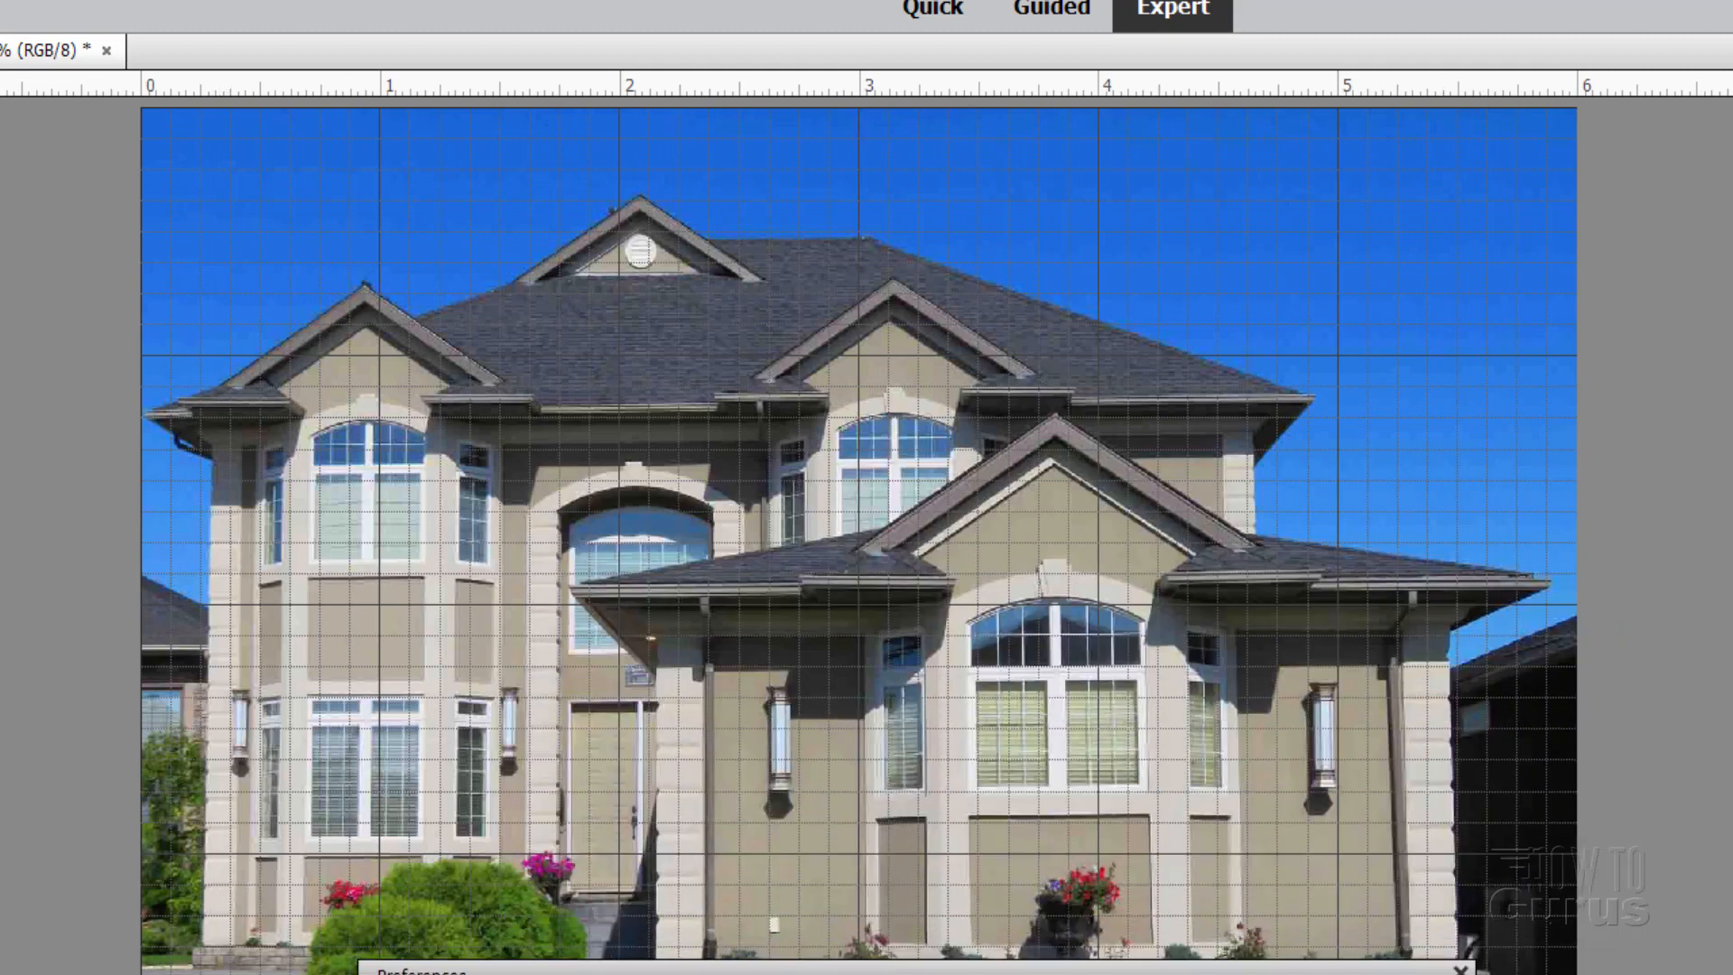
left_click_drag(1295, 965, 1259, 657)
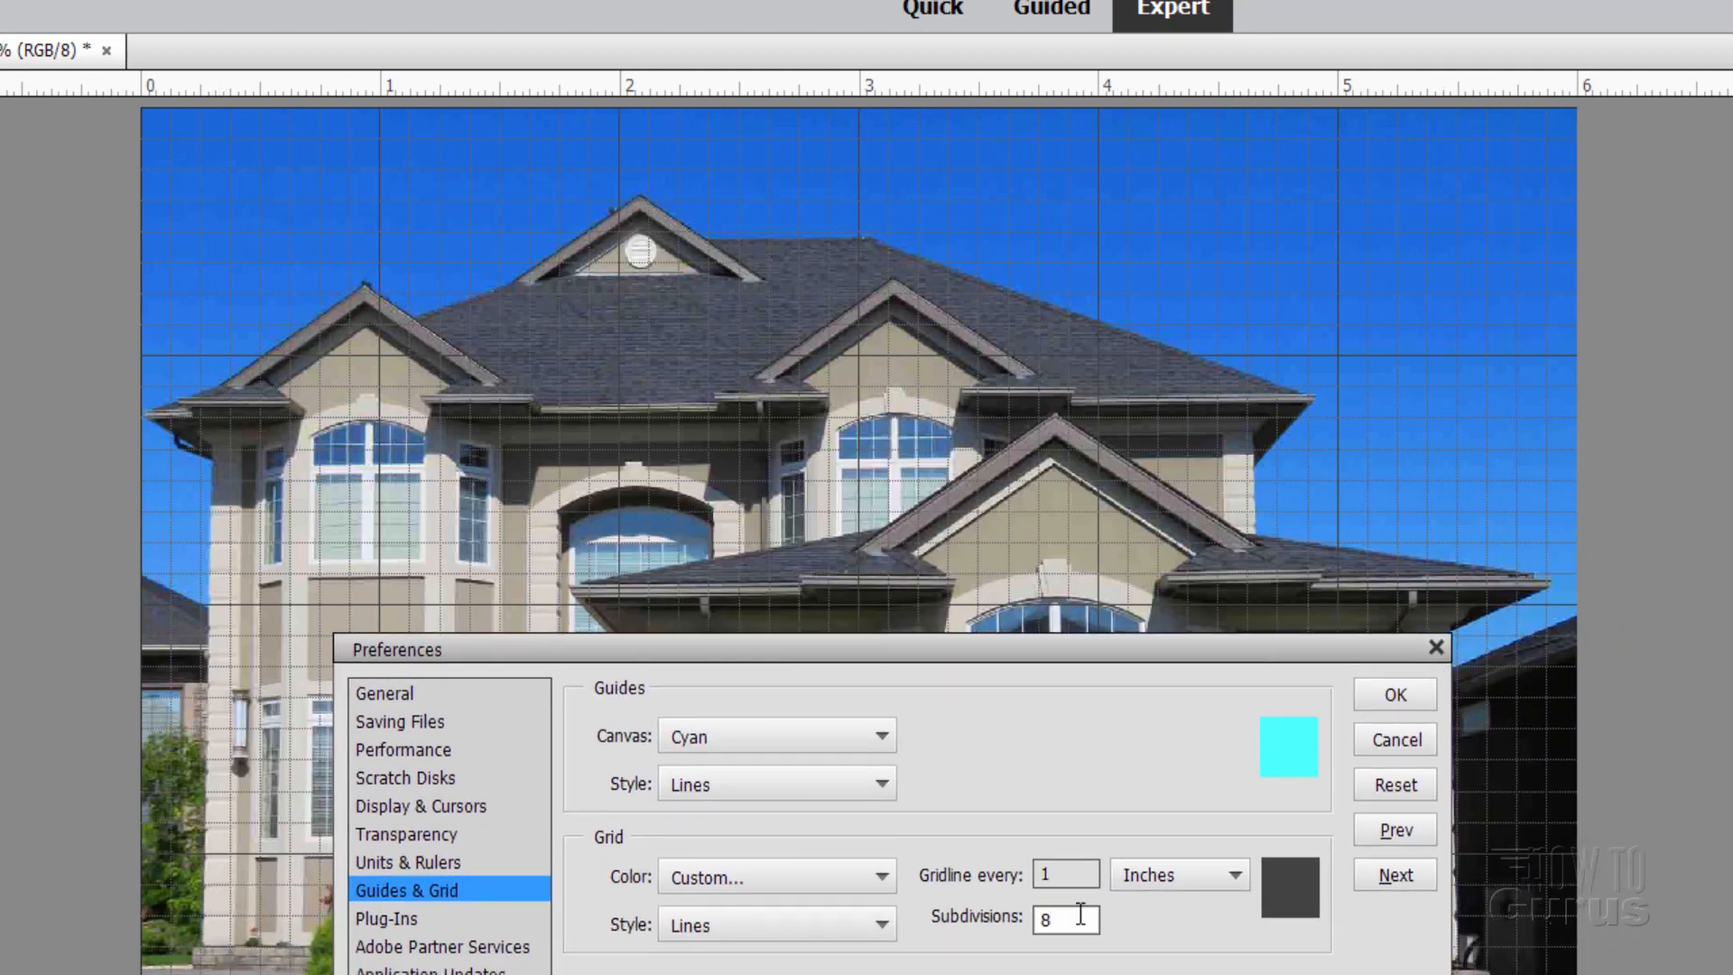
Set the grid subdivisions to 1 and the gridline spacing to .125 inches
left_click(939, 926)
type("1")
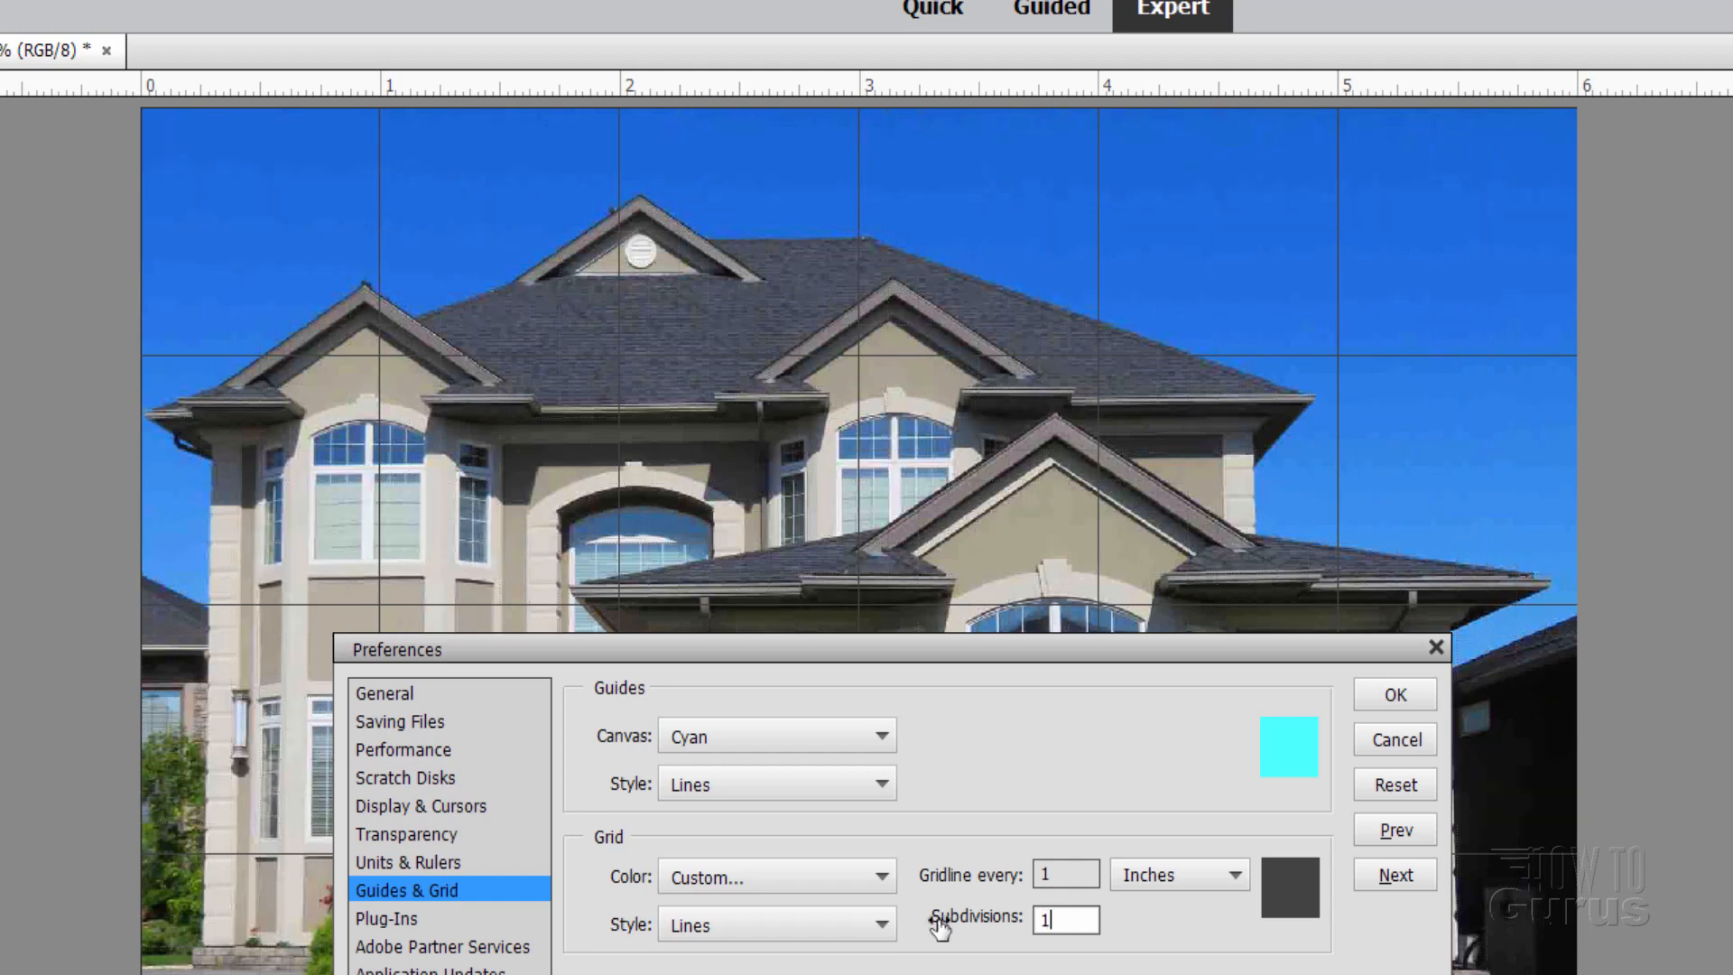
left_click(1070, 872)
left_click(953, 892)
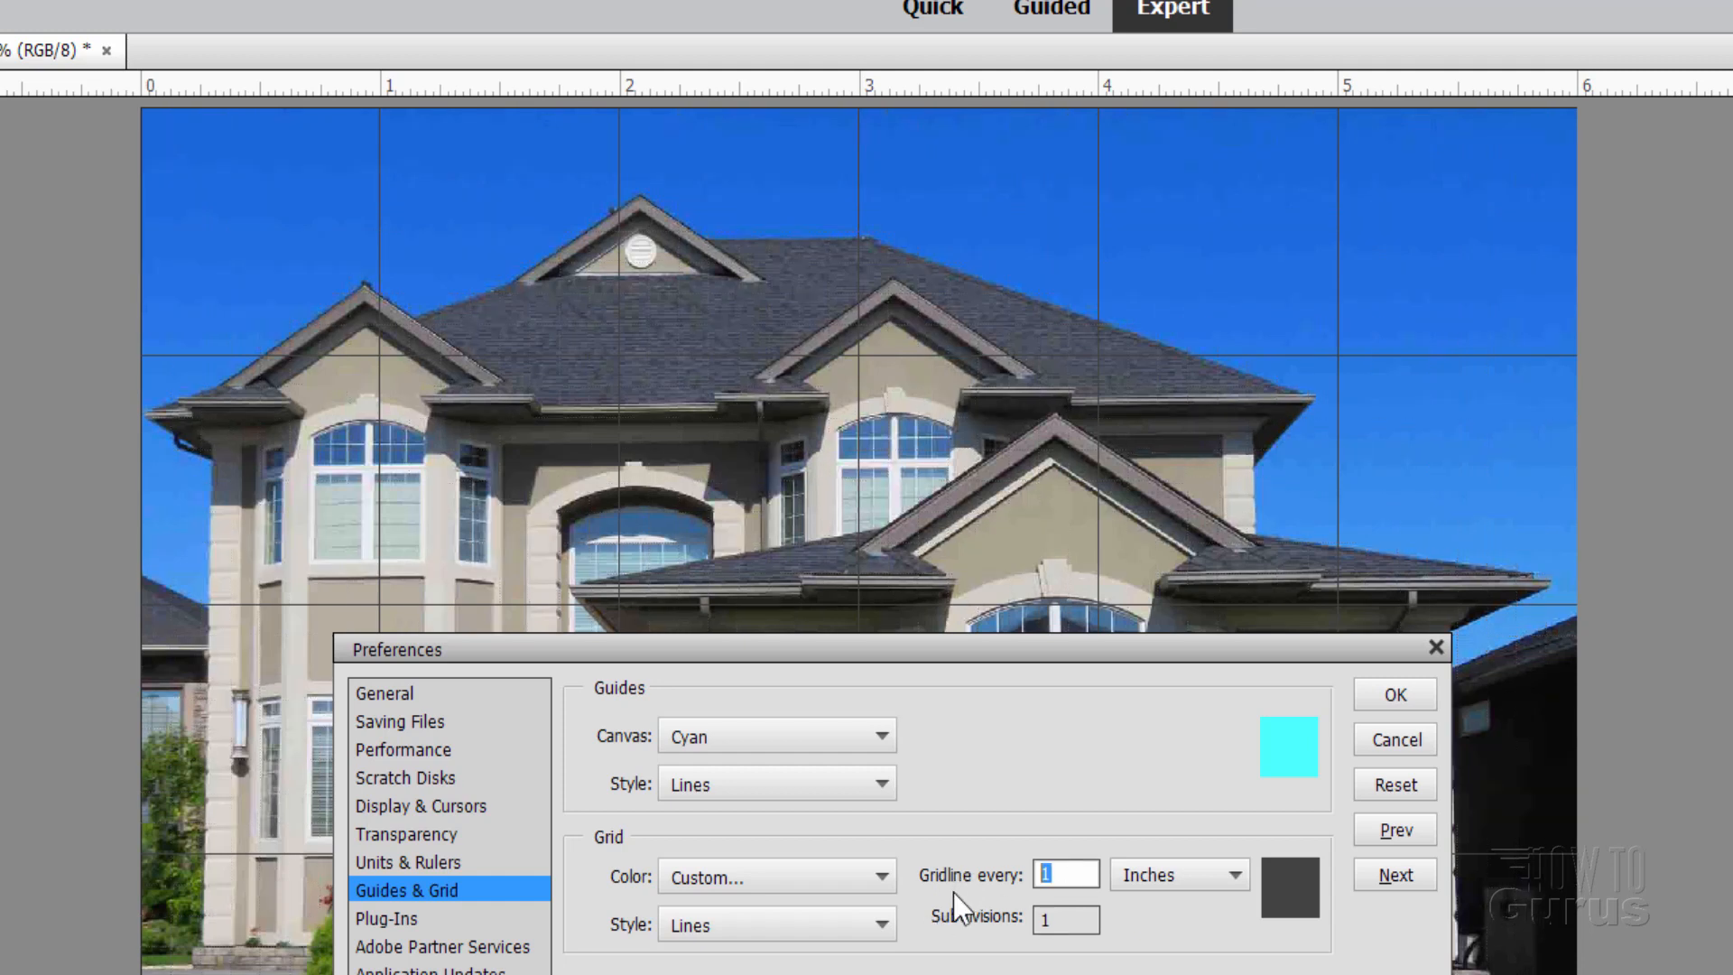
type(".125")
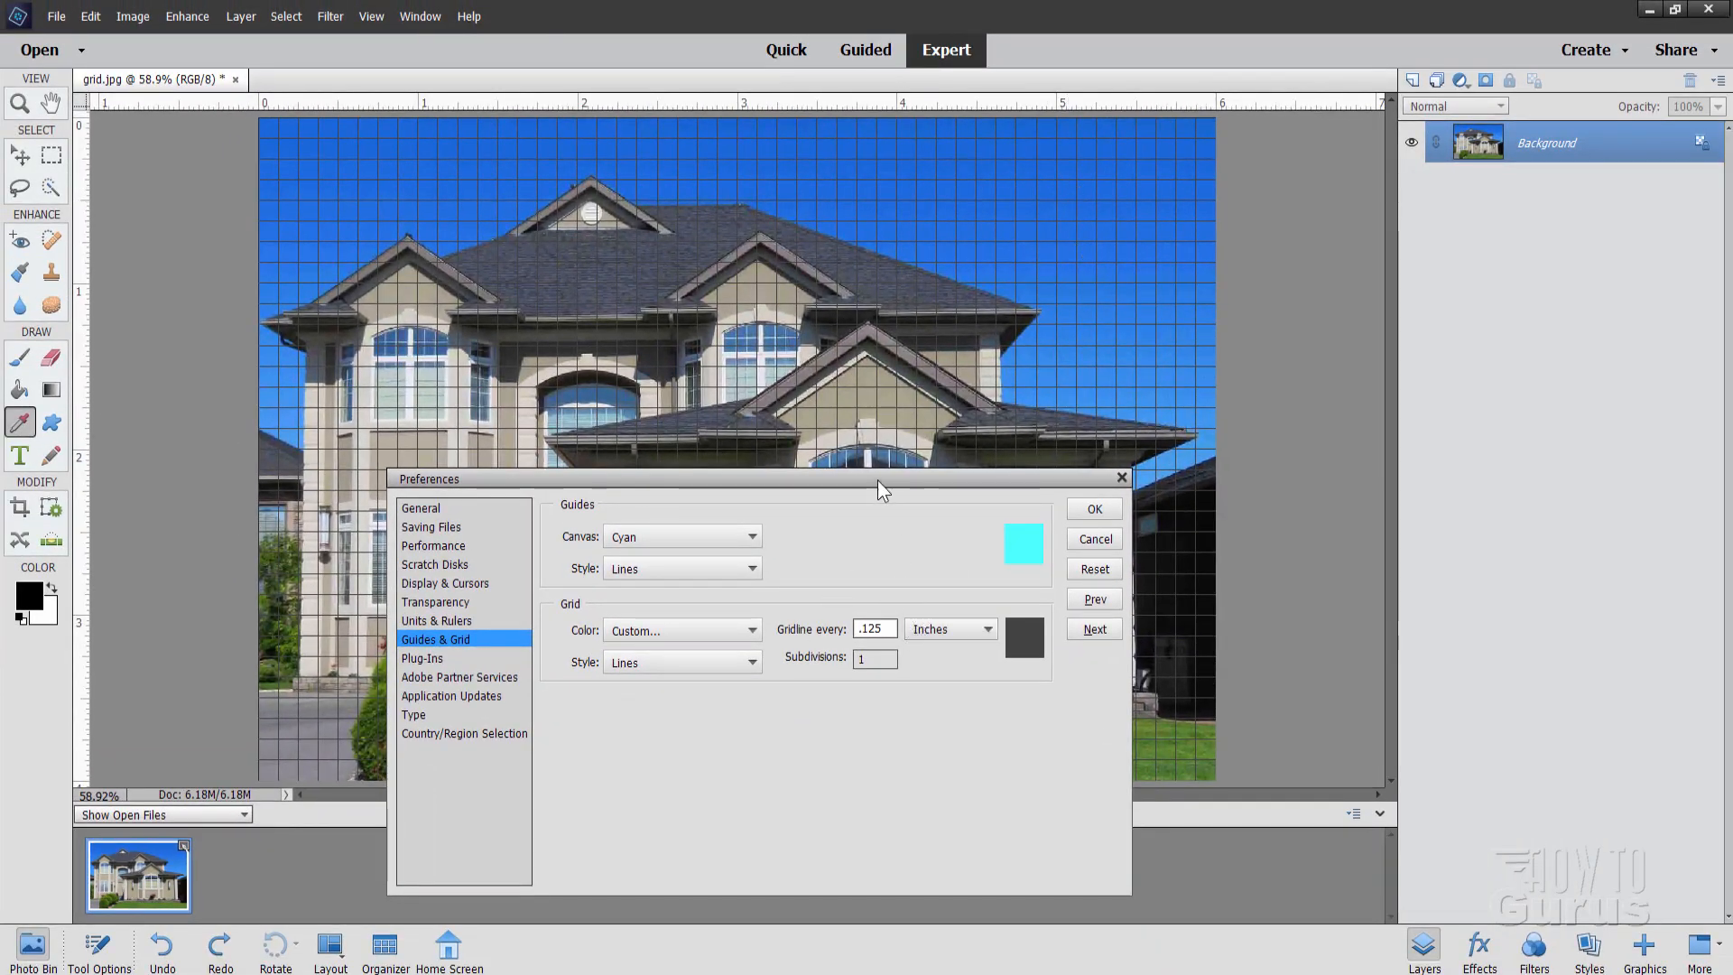
Move the Preferences dialog down to uncover the house and set the grid color to Cyan
left_click_drag(877, 487, 980, 665)
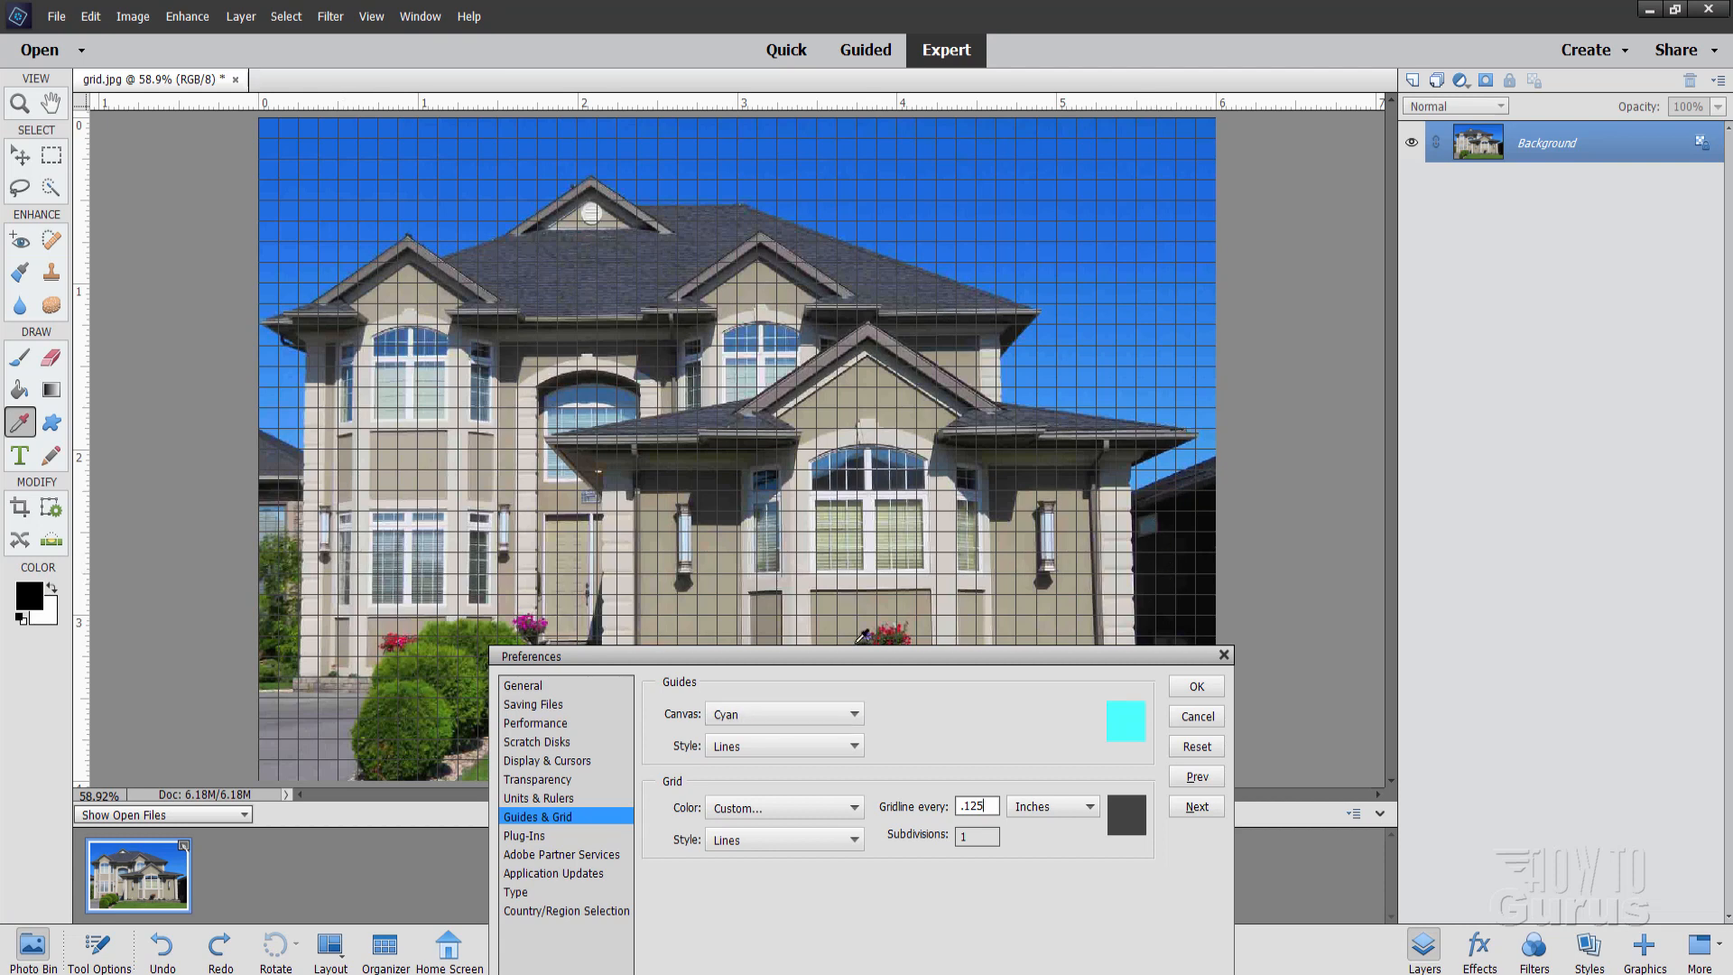
left_click_drag(852, 655, 784, 662)
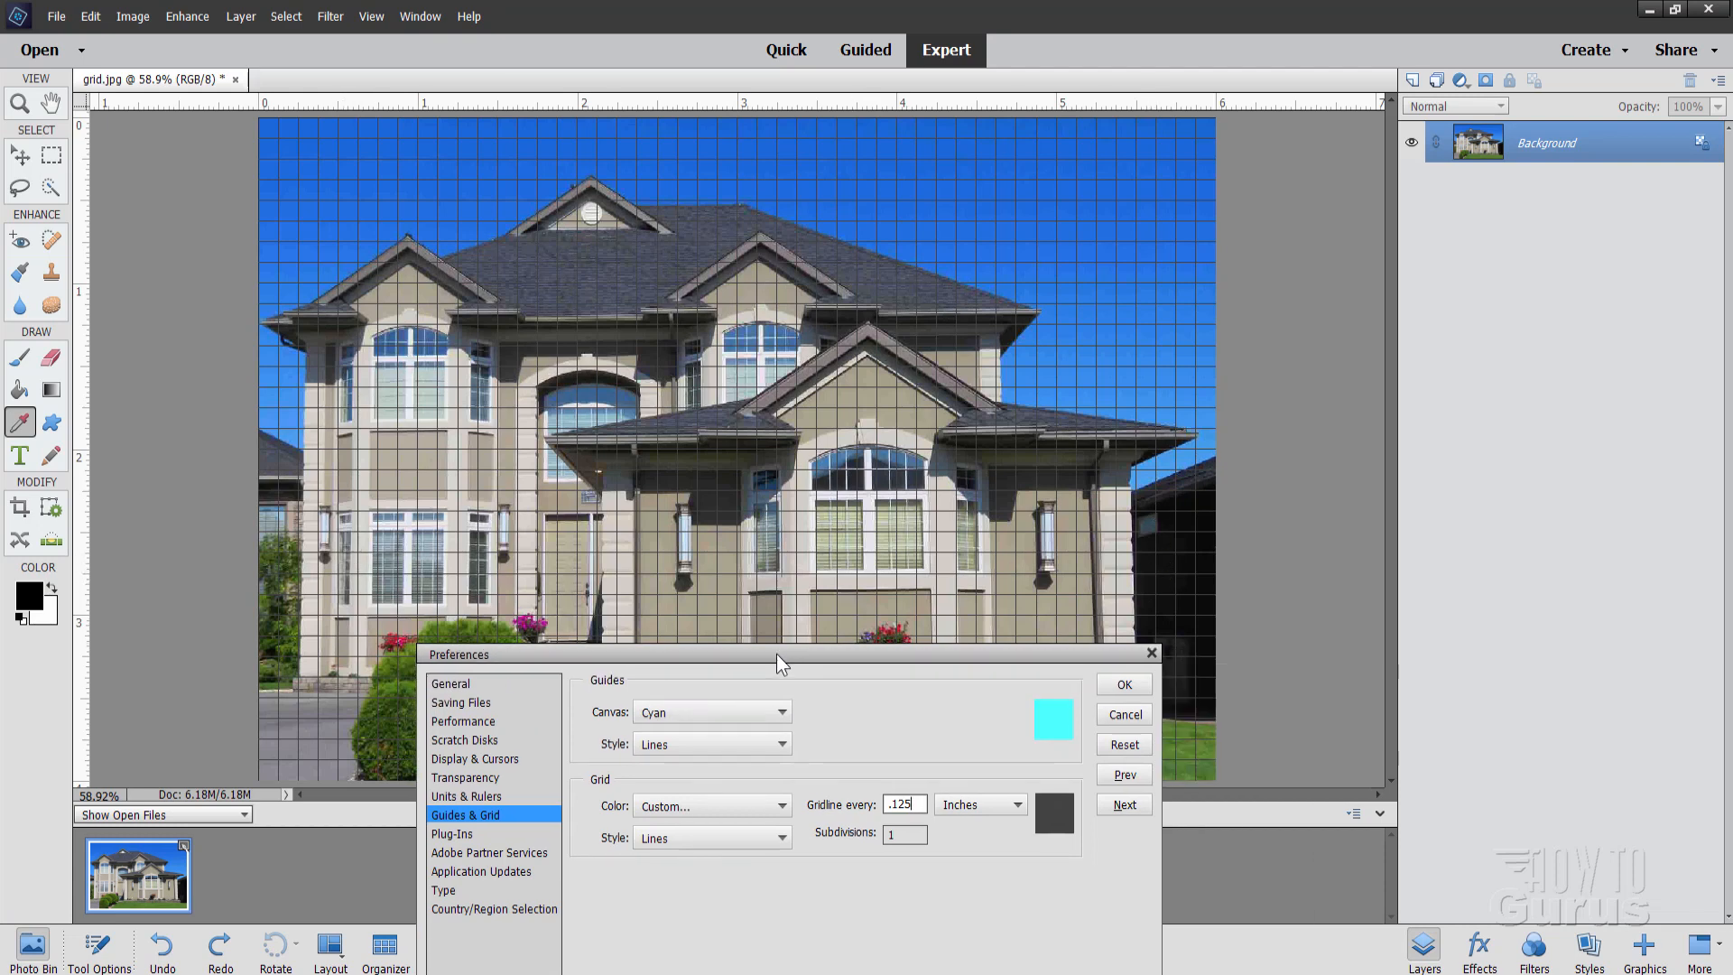
left_click(683, 814)
left_click(658, 758)
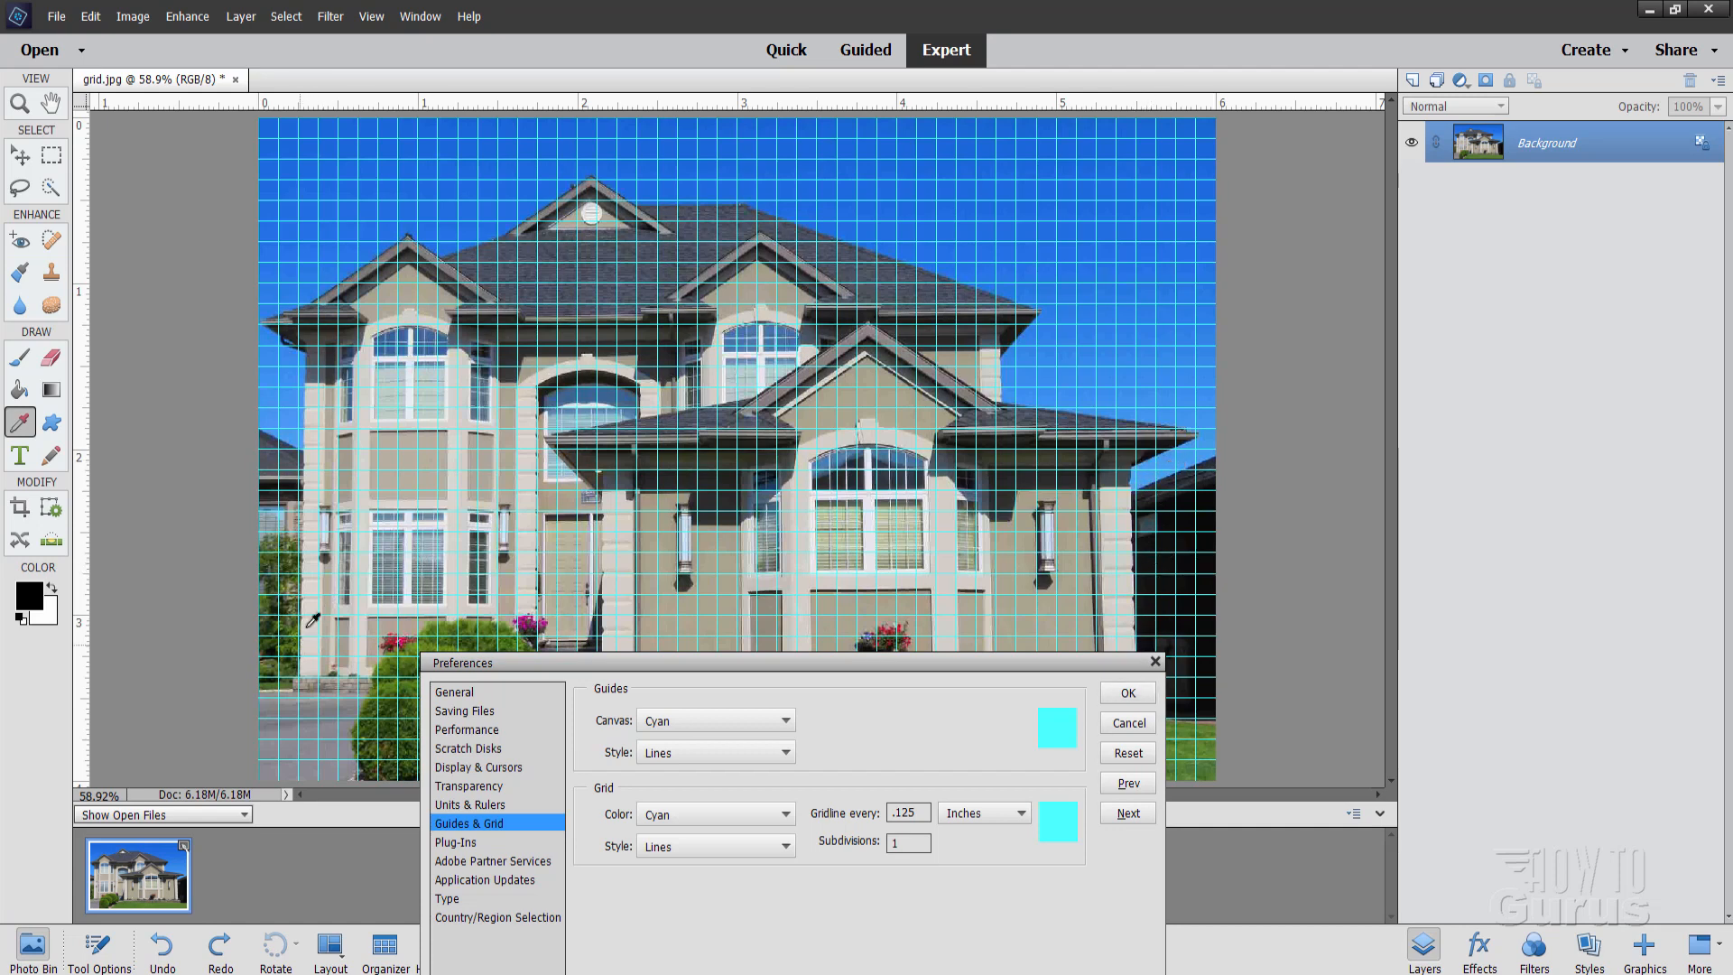
View the color picker for a custom grid color, cancel it, and accept the Guides & Grid preferences
left_click_drag(785, 668, 736, 355)
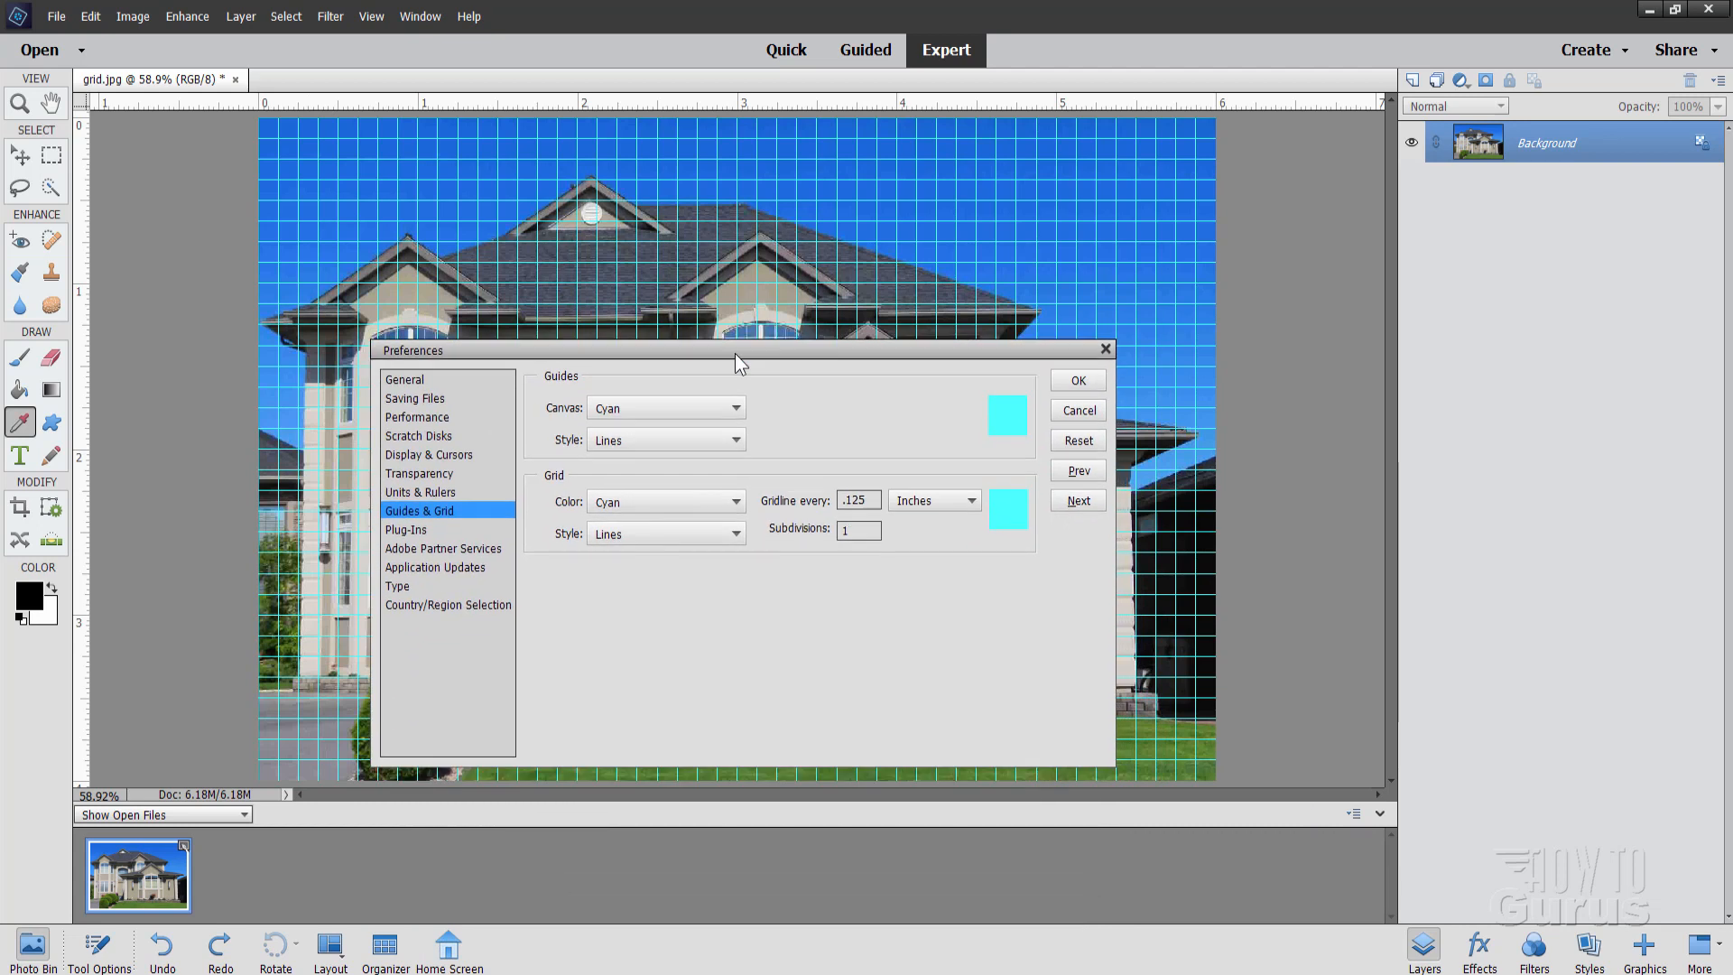
left_click(1015, 514)
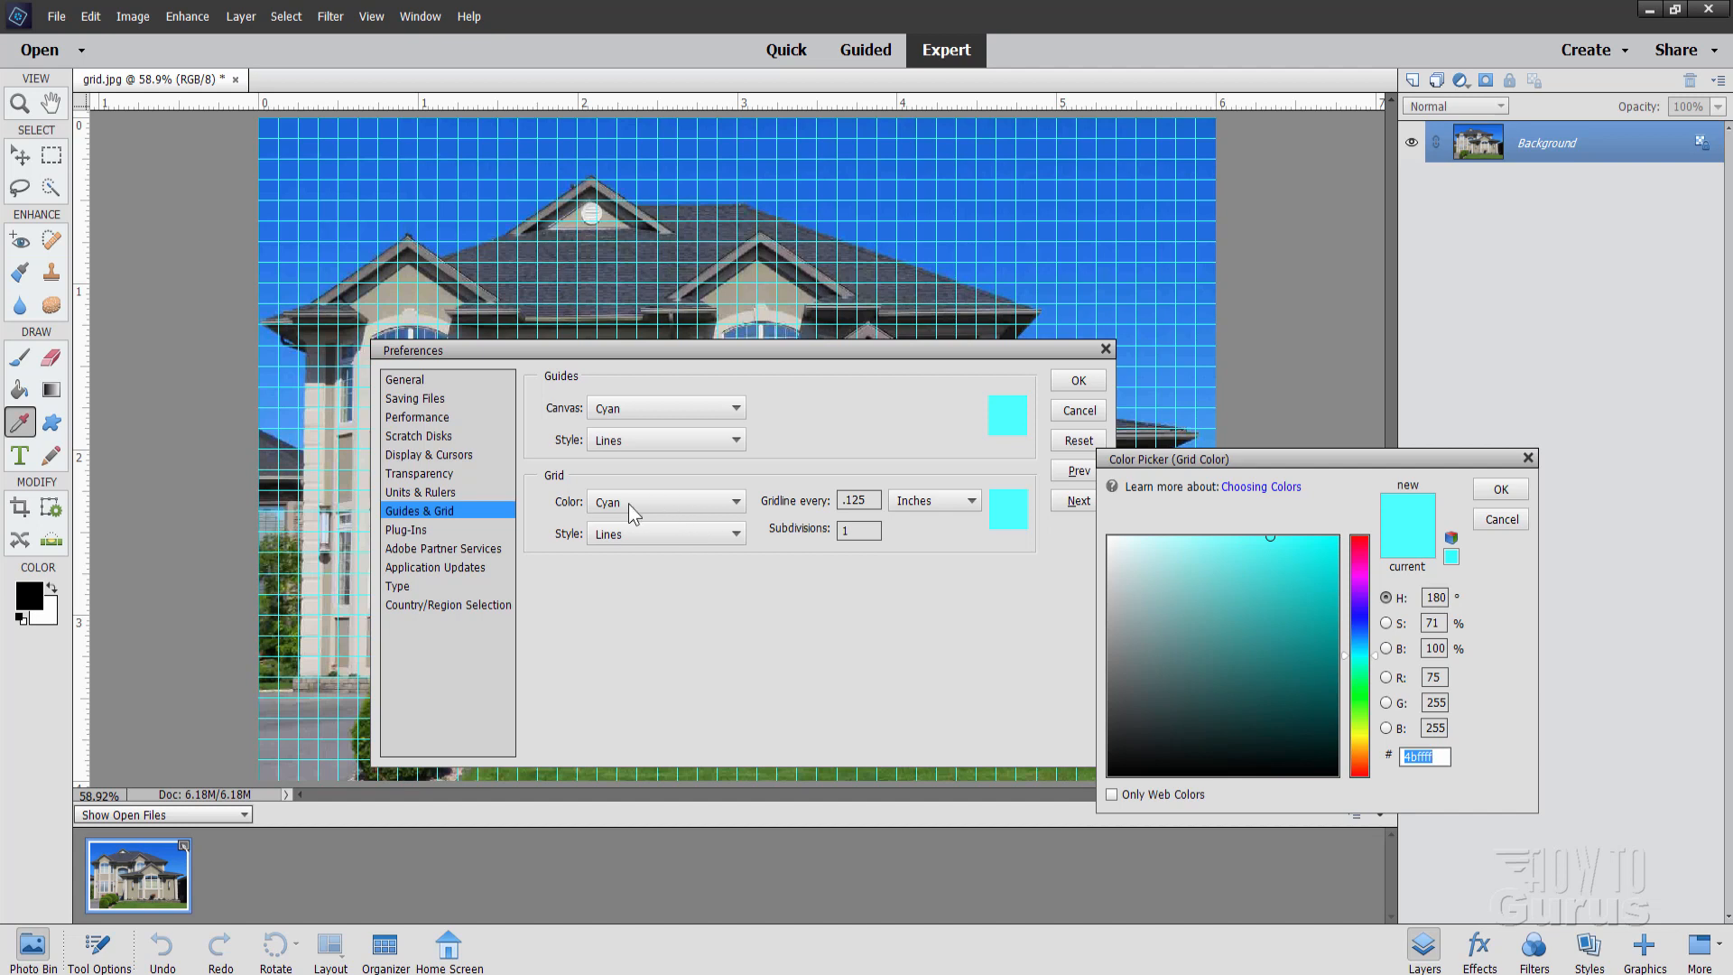
left_click(1501, 519)
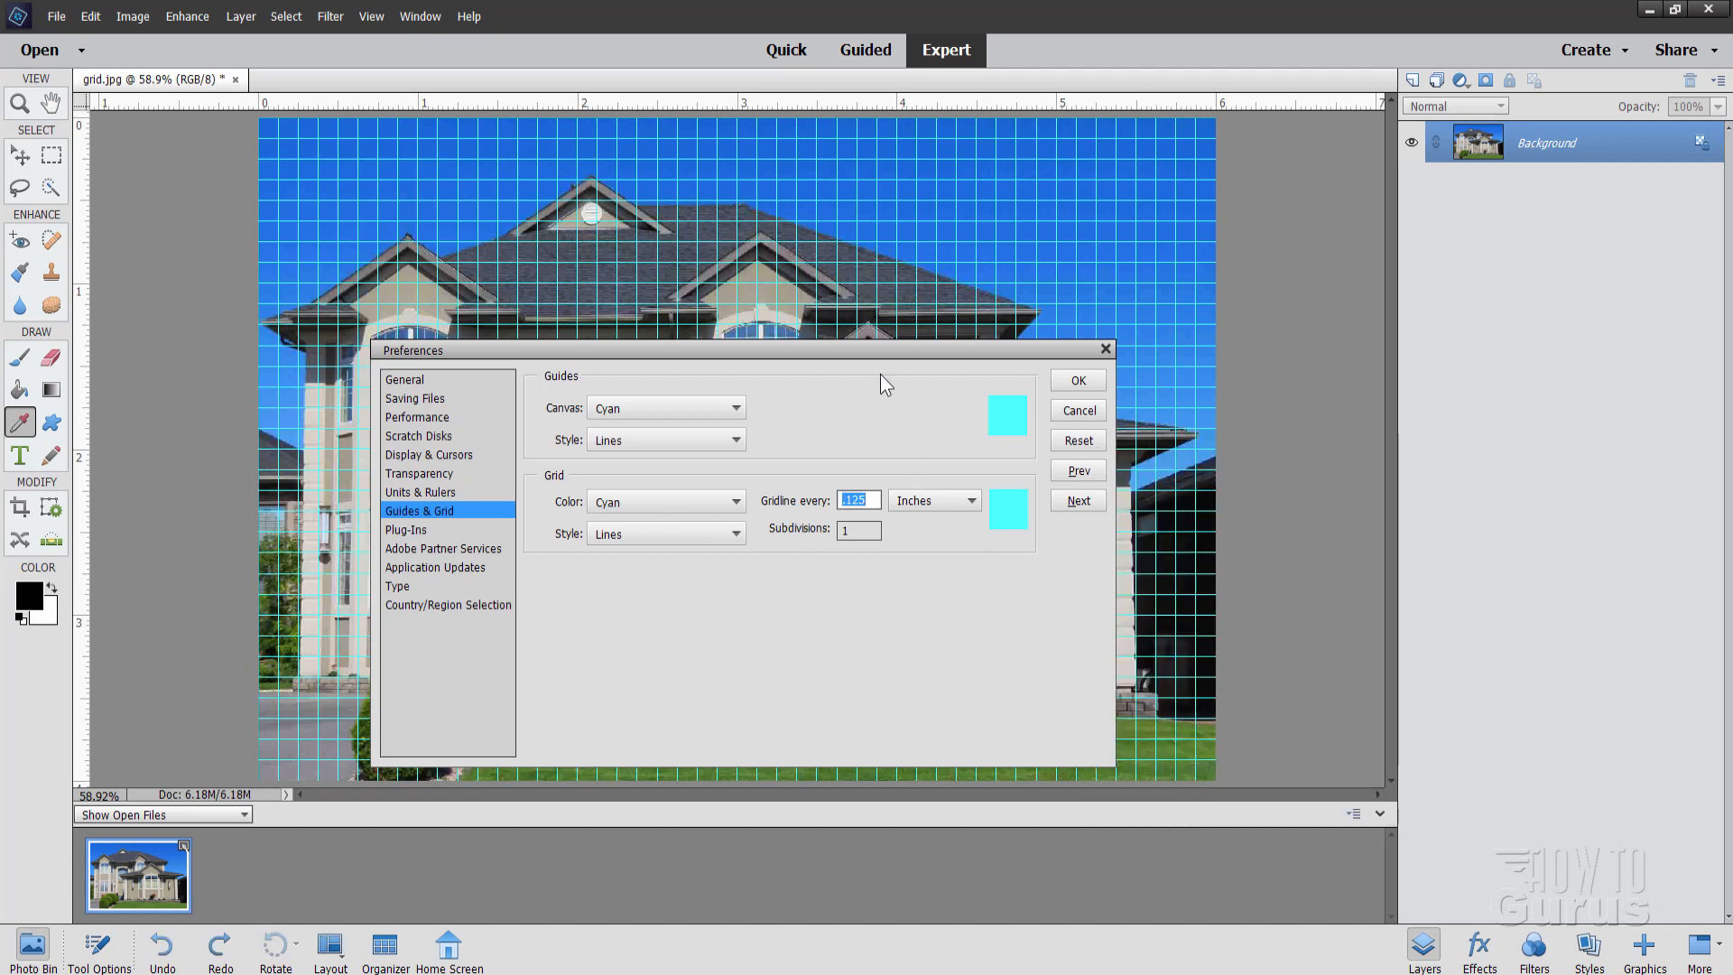
left_click_drag(847, 354, 889, 374)
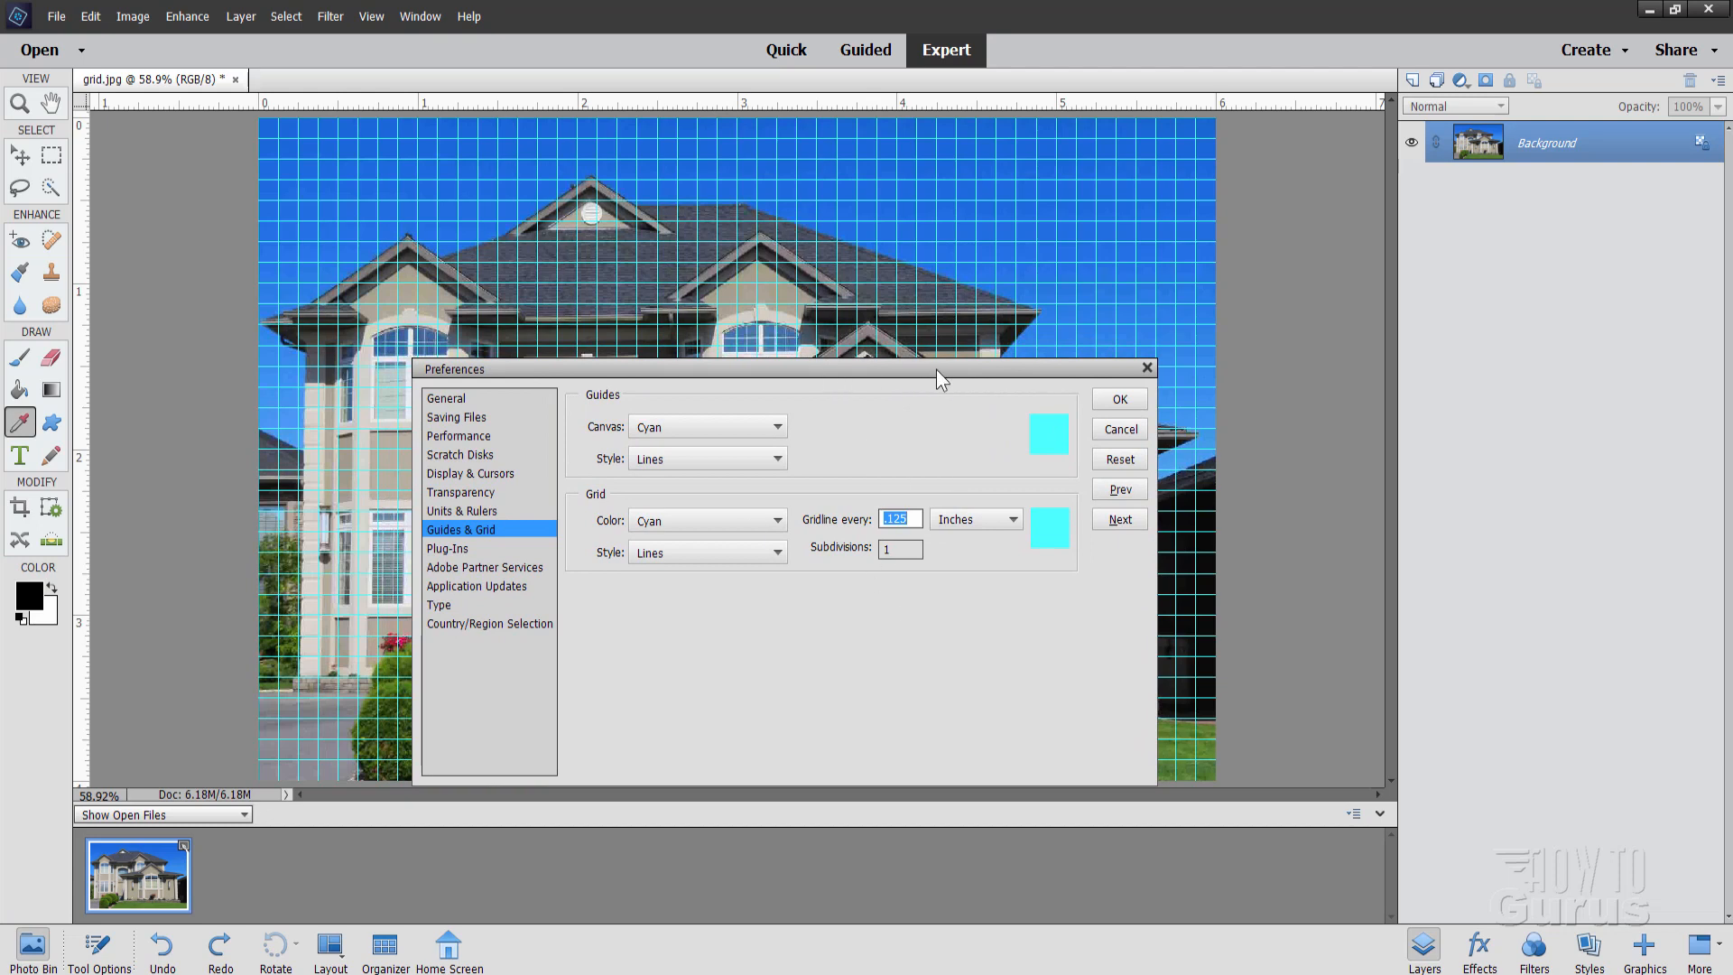
left_click(1119, 400)
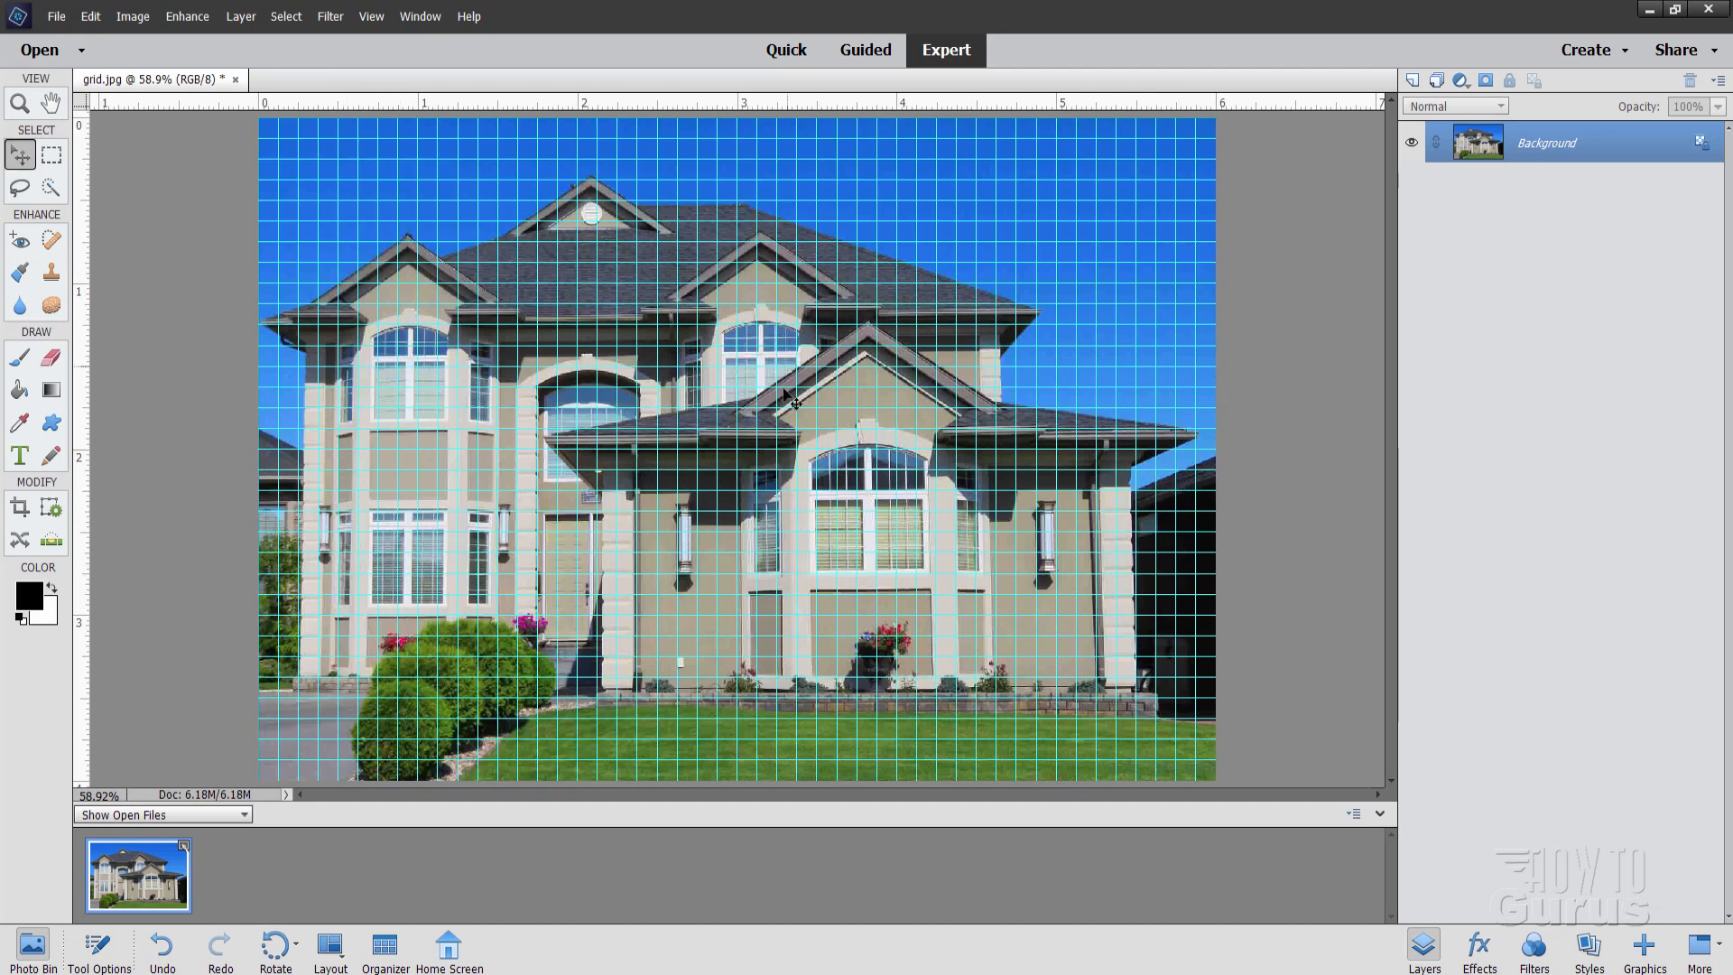
Hide the grid over the house photo and show it again
left_click(371, 16)
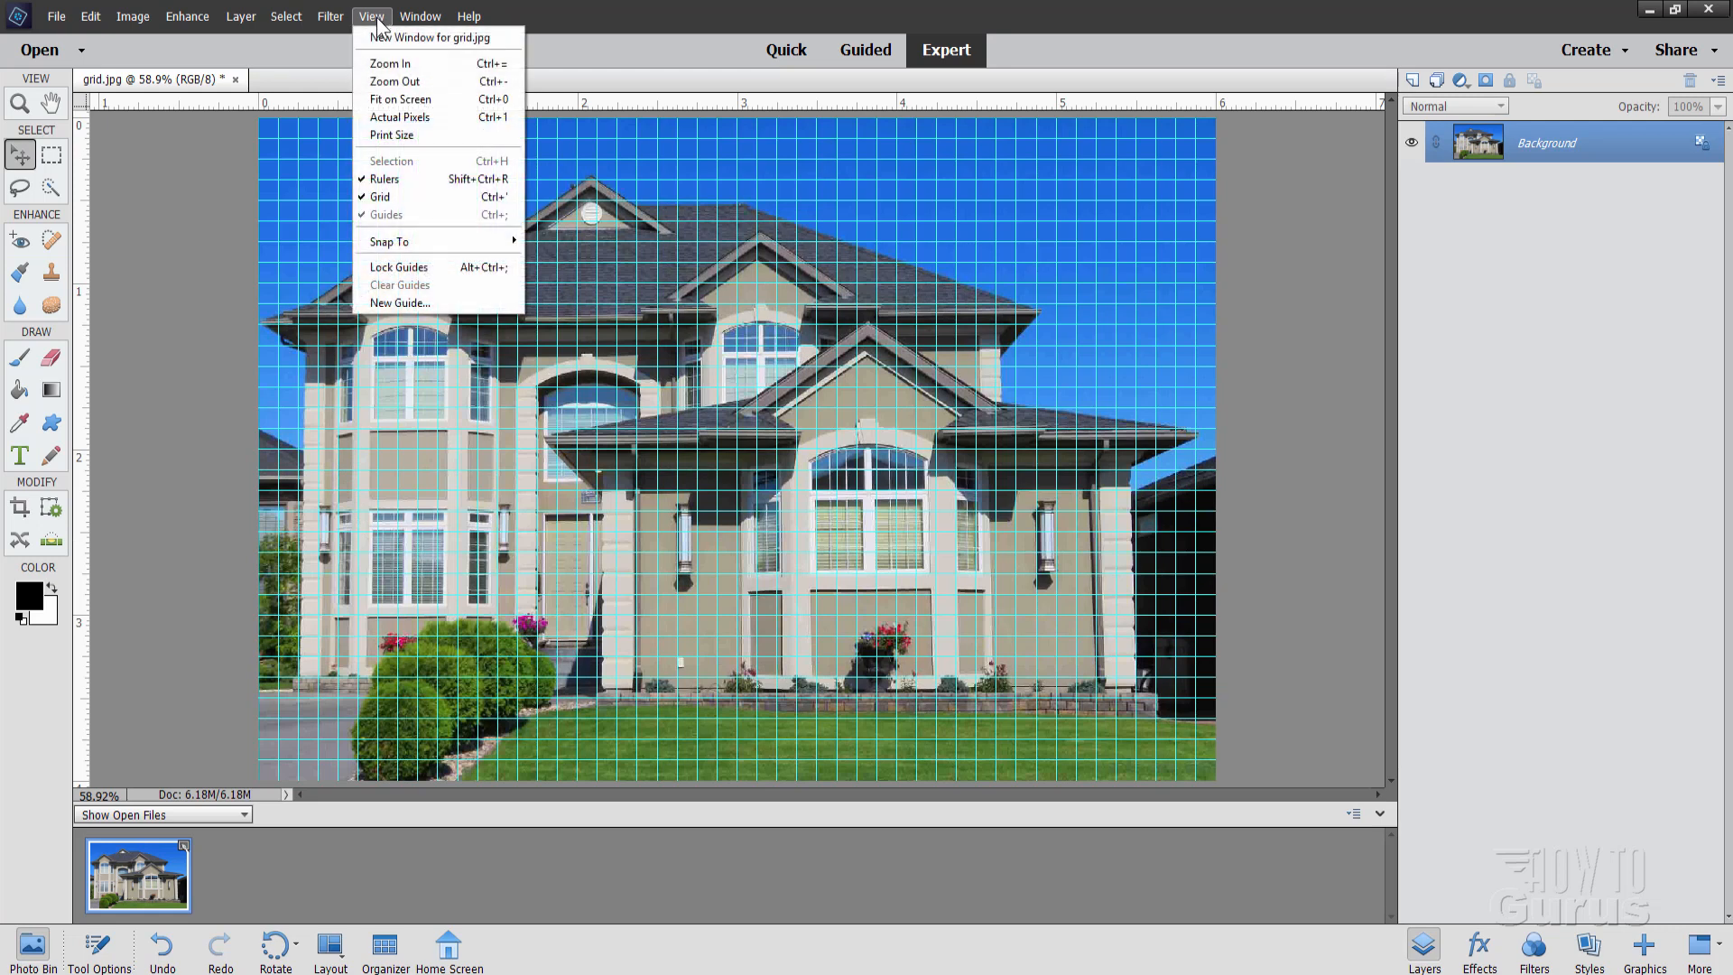
left_click(394, 198)
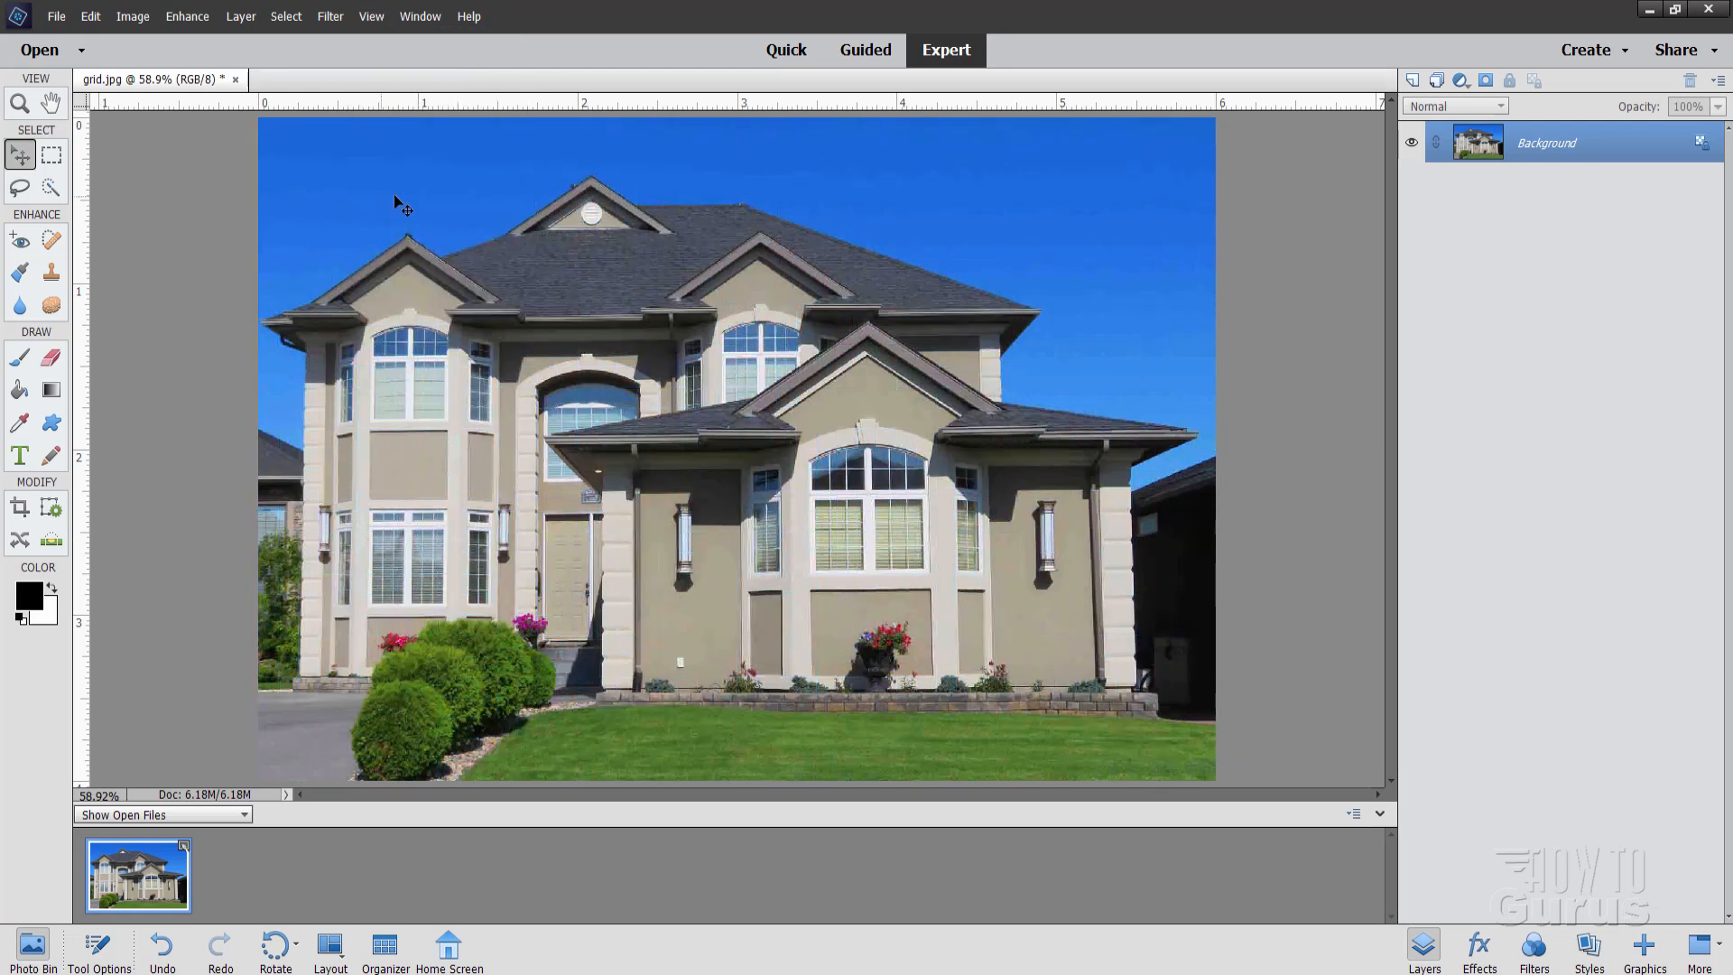
left_click(371, 16)
left_click(395, 198)
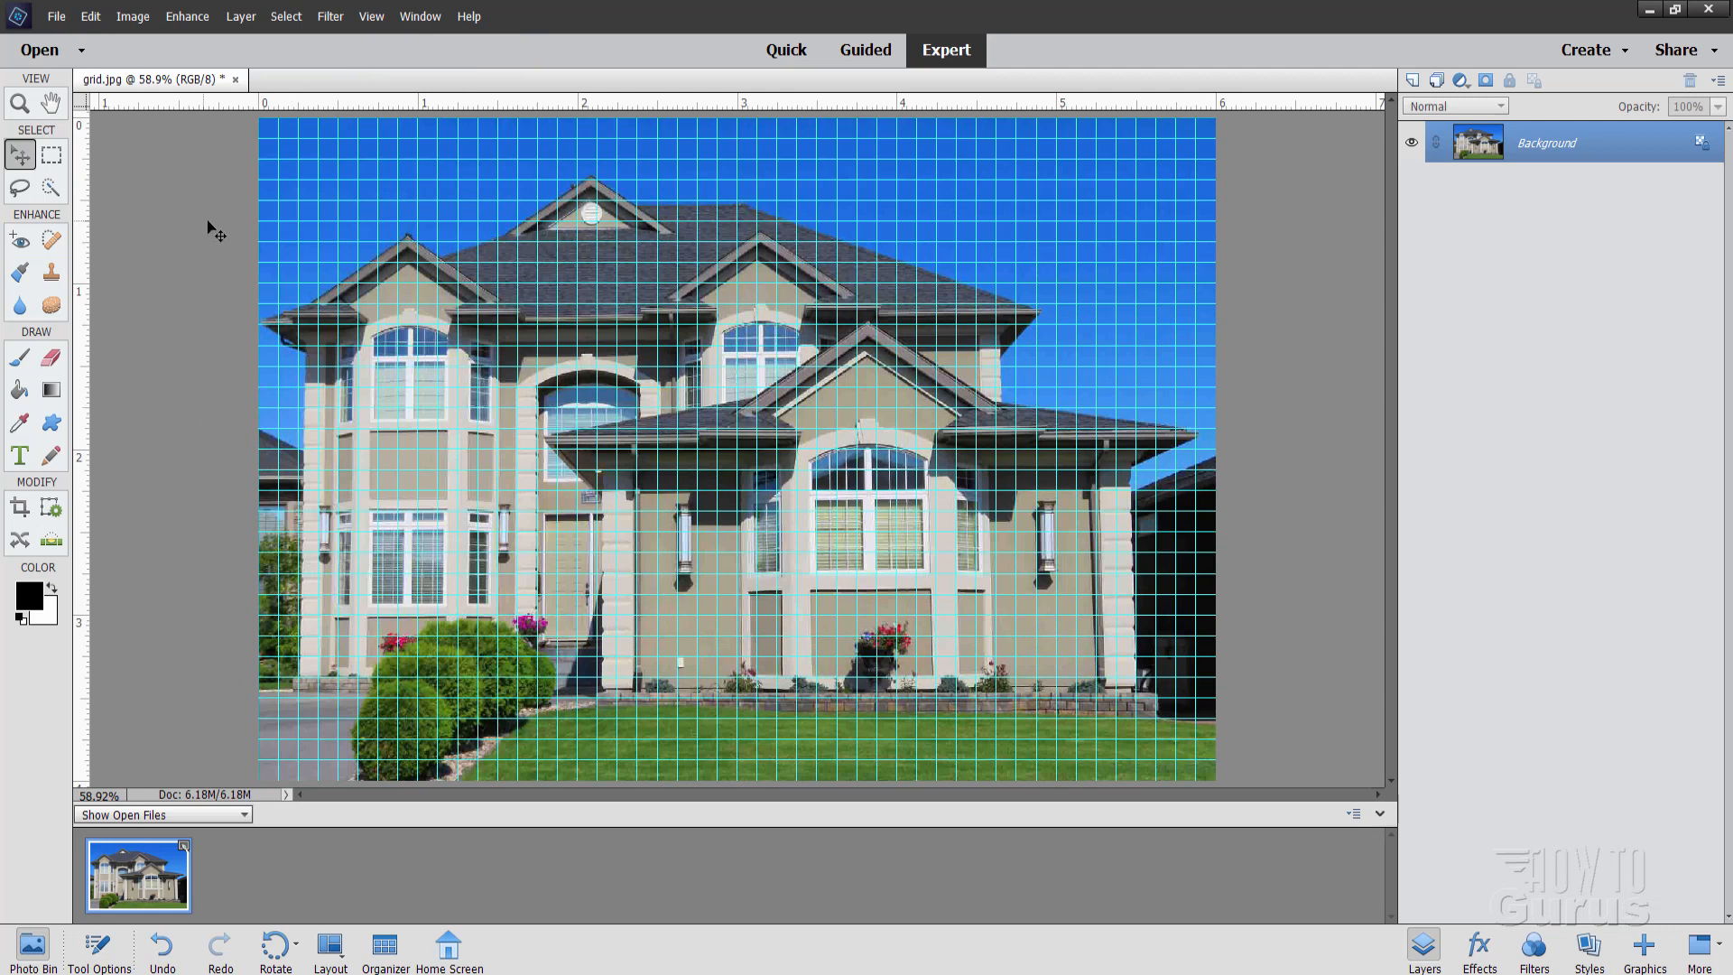
Duplicate the Background layer and hide the original Background layer
left_click(22, 106)
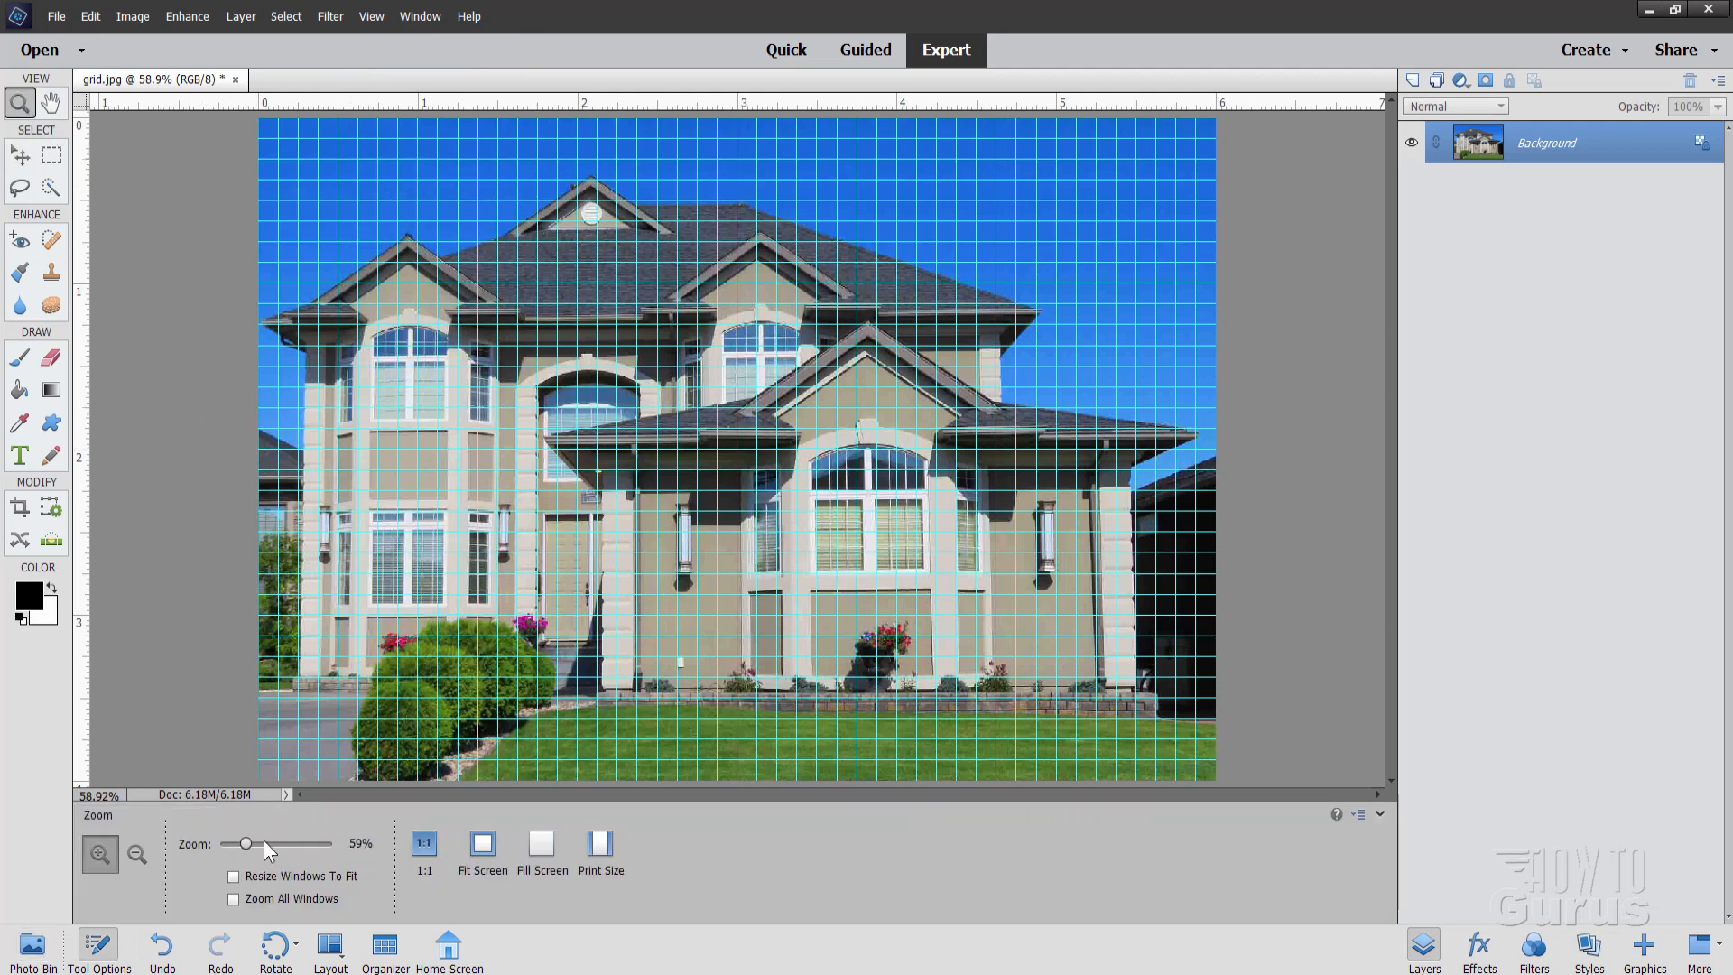
left_click_drag(247, 842, 239, 843)
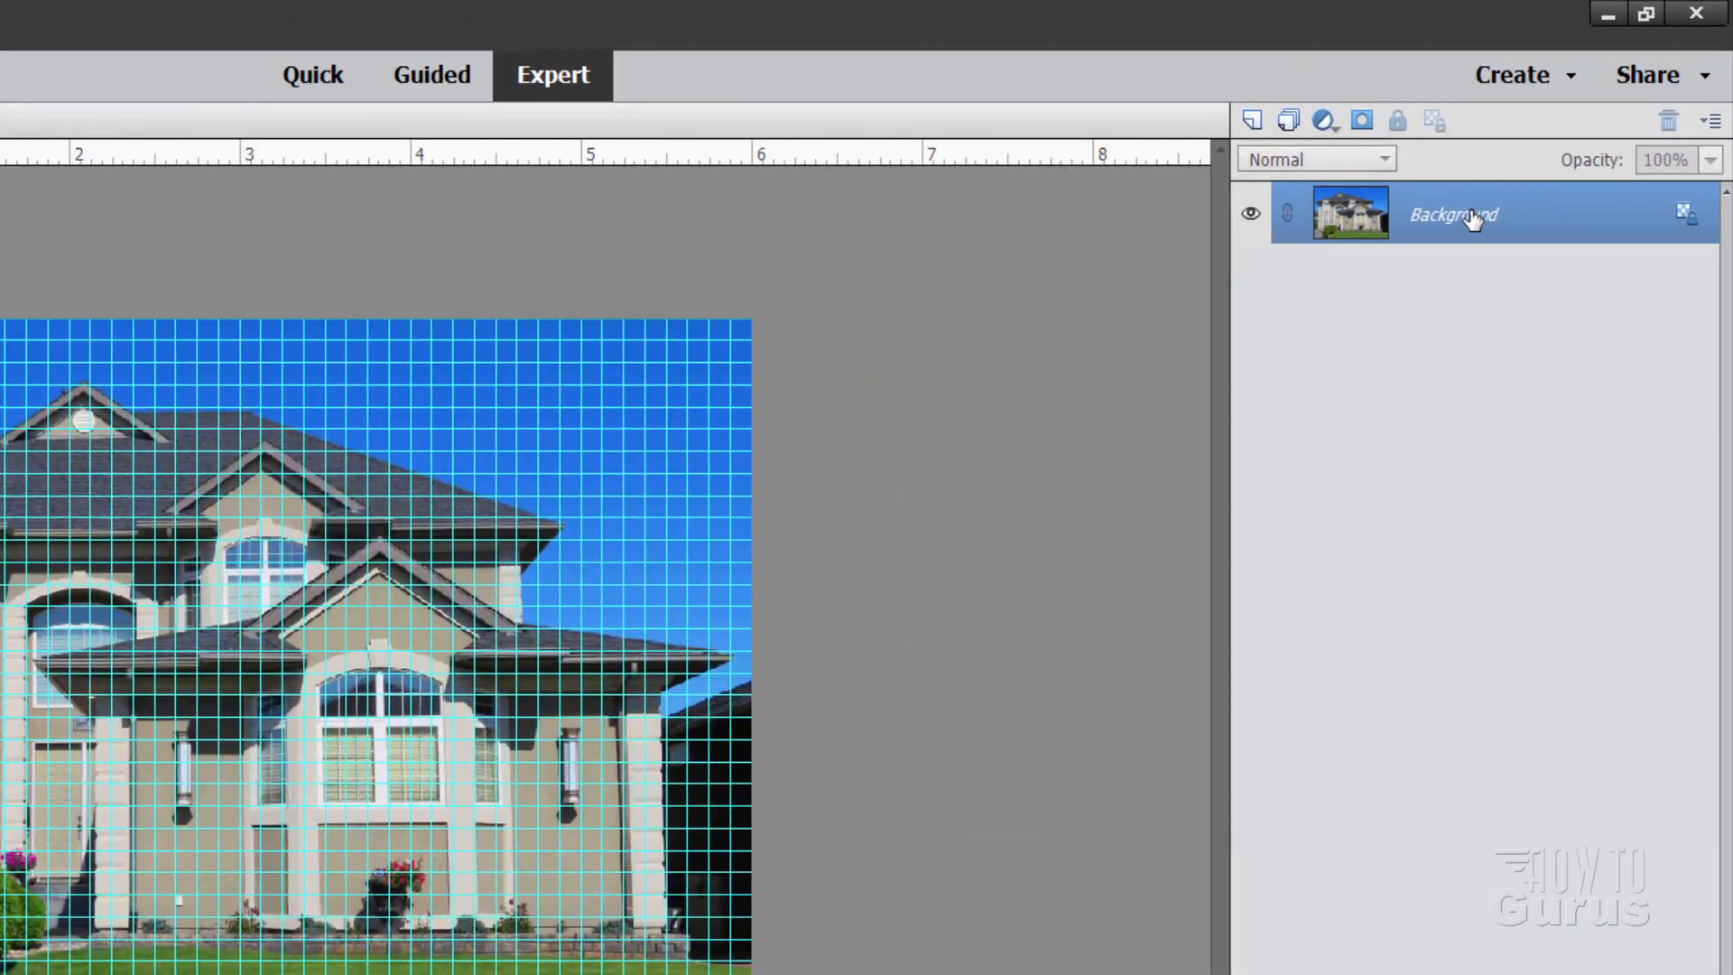
right_click(1439, 222)
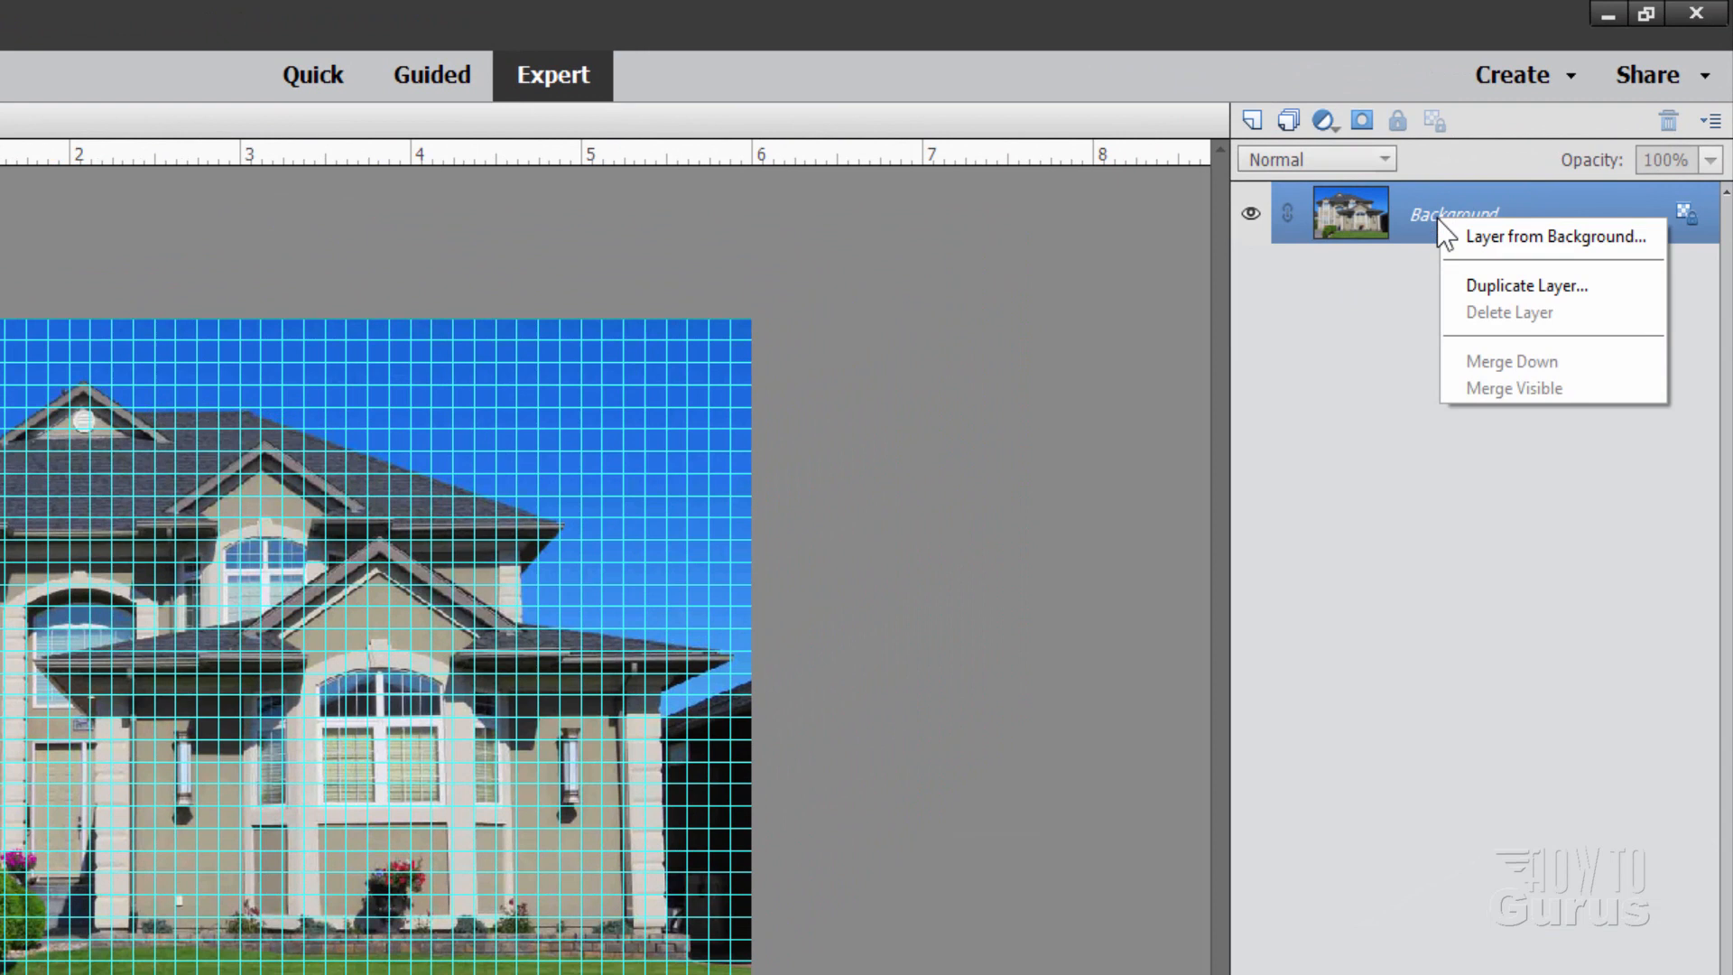
left_click(1490, 290)
left_click(704, 462)
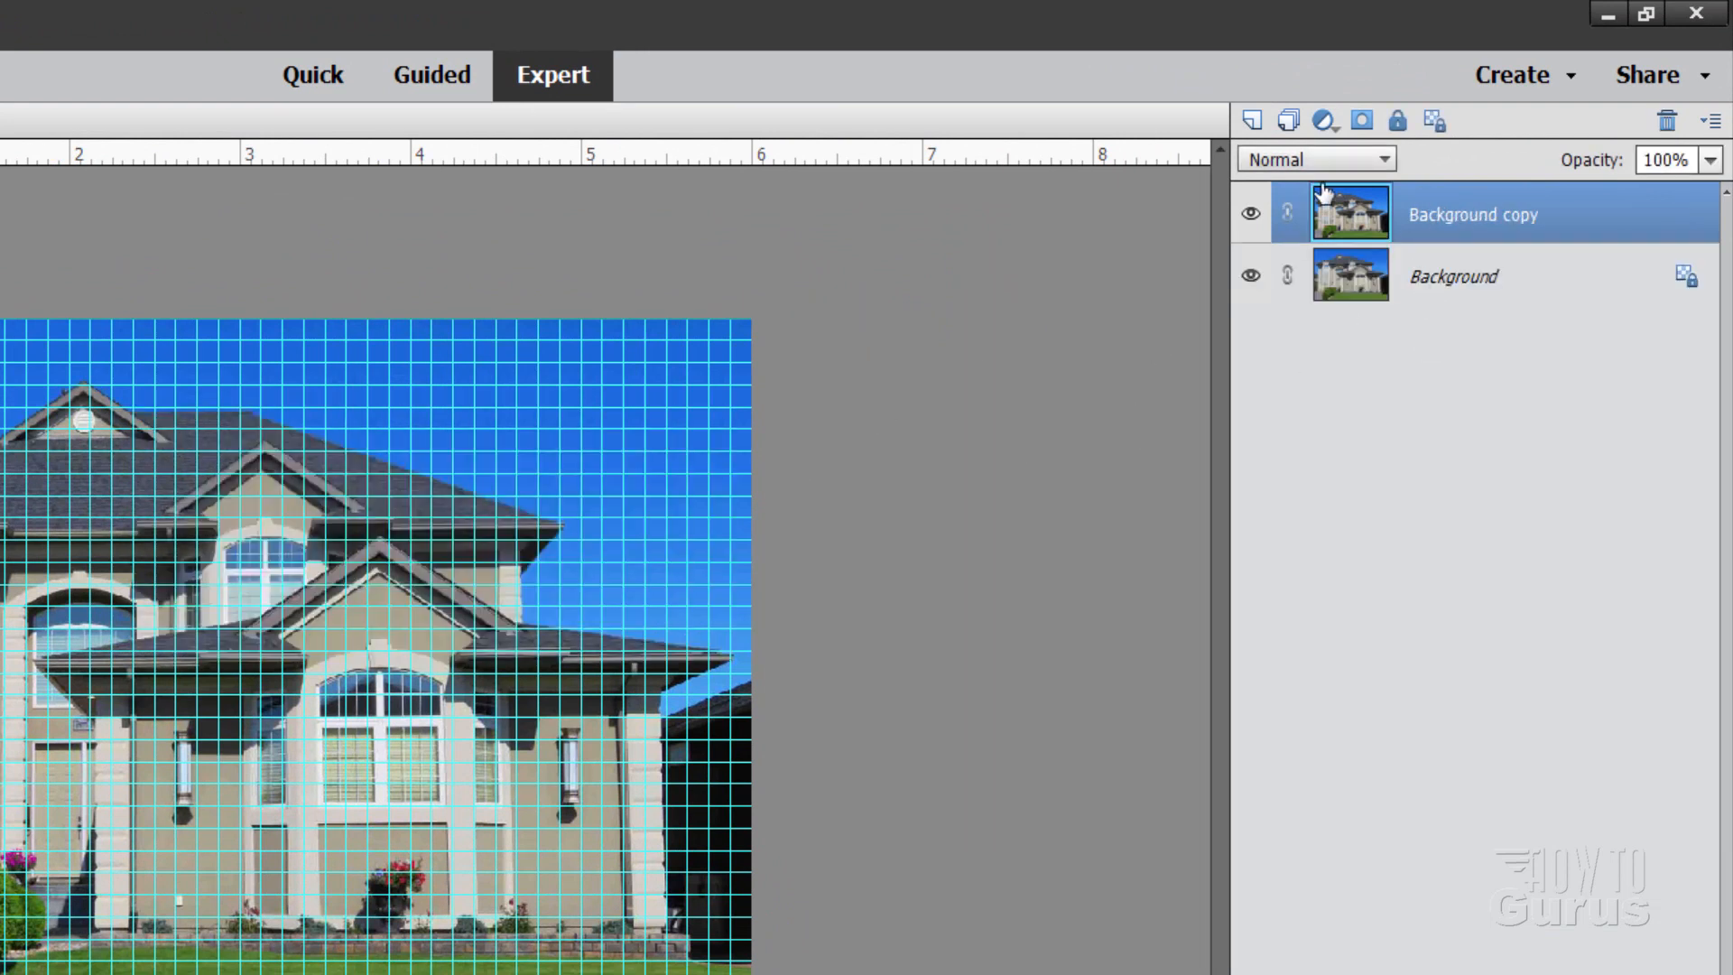
left_click(1250, 275)
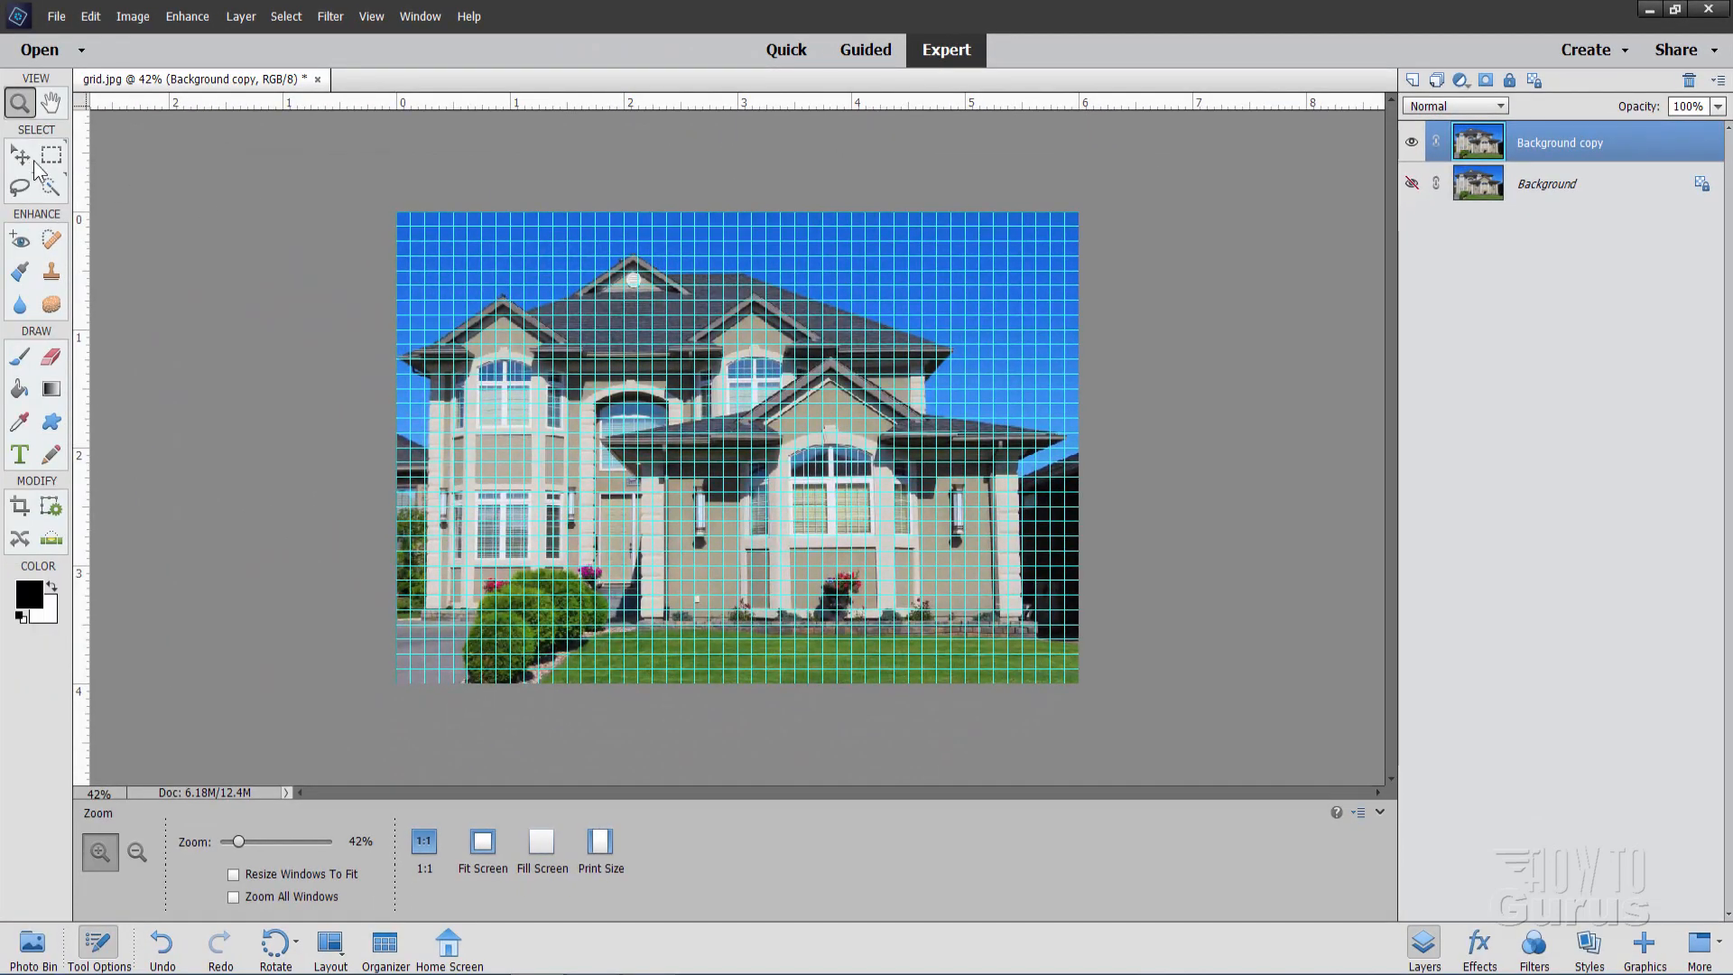
Distort the Background copy layer by pulling its two upper corners slightly outward to straighten the house's vertical lines against the grid
left_click(28, 160)
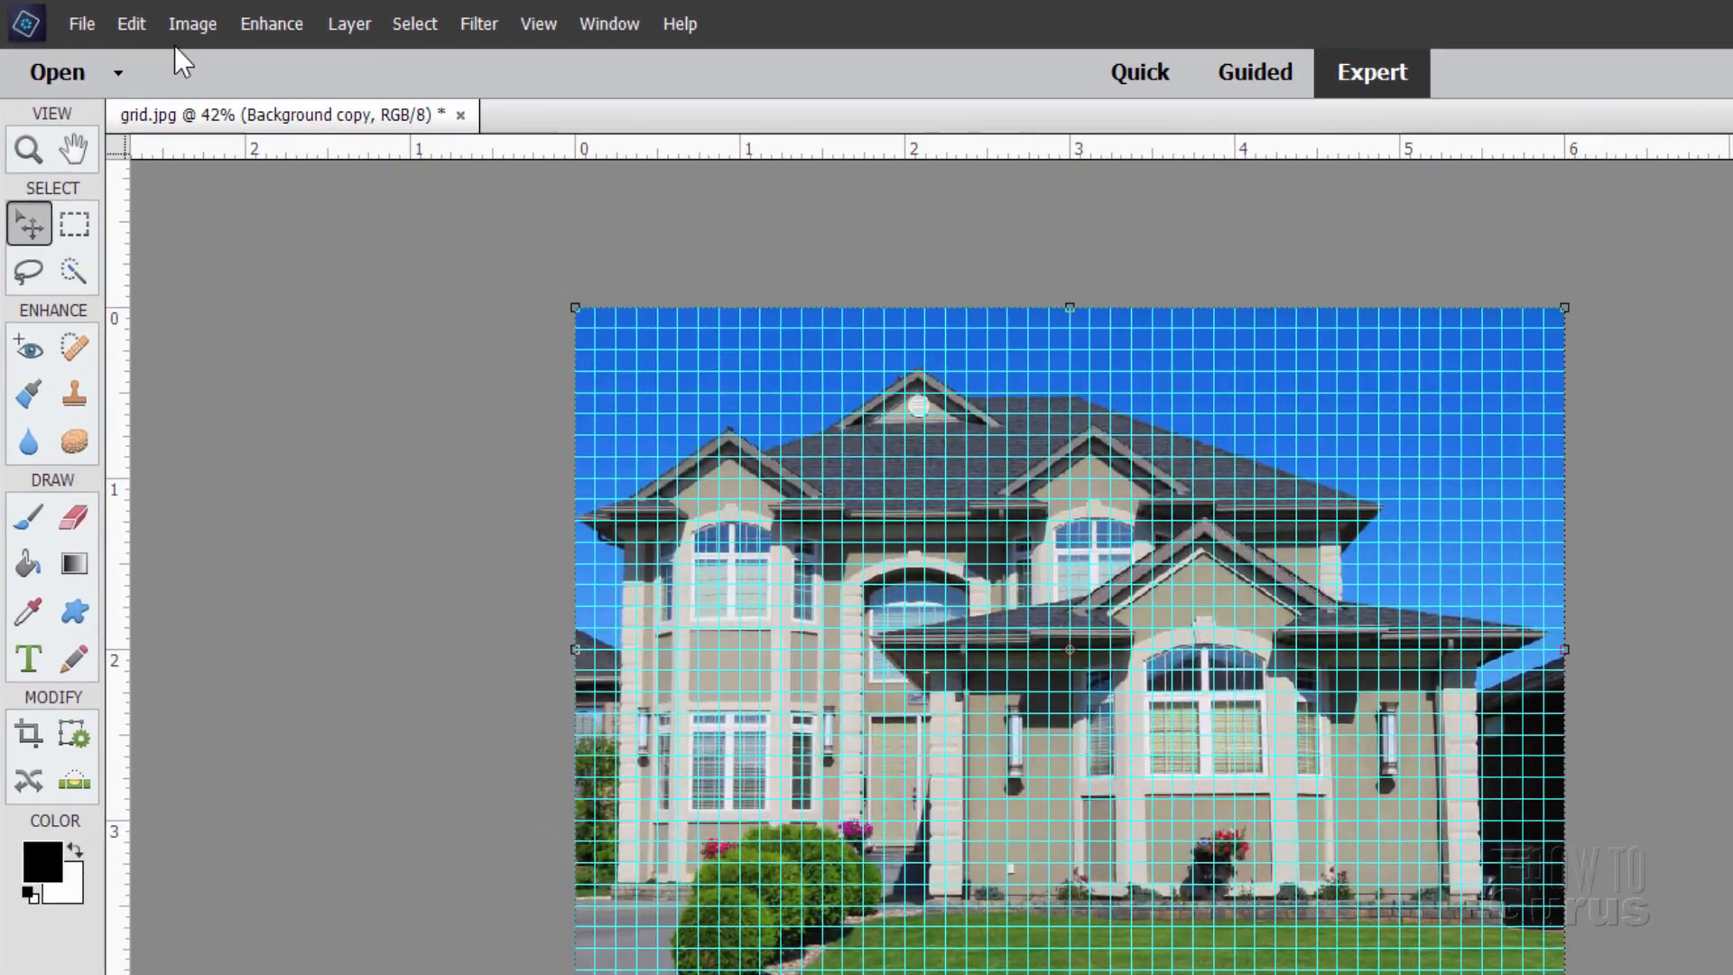
left_click(132, 16)
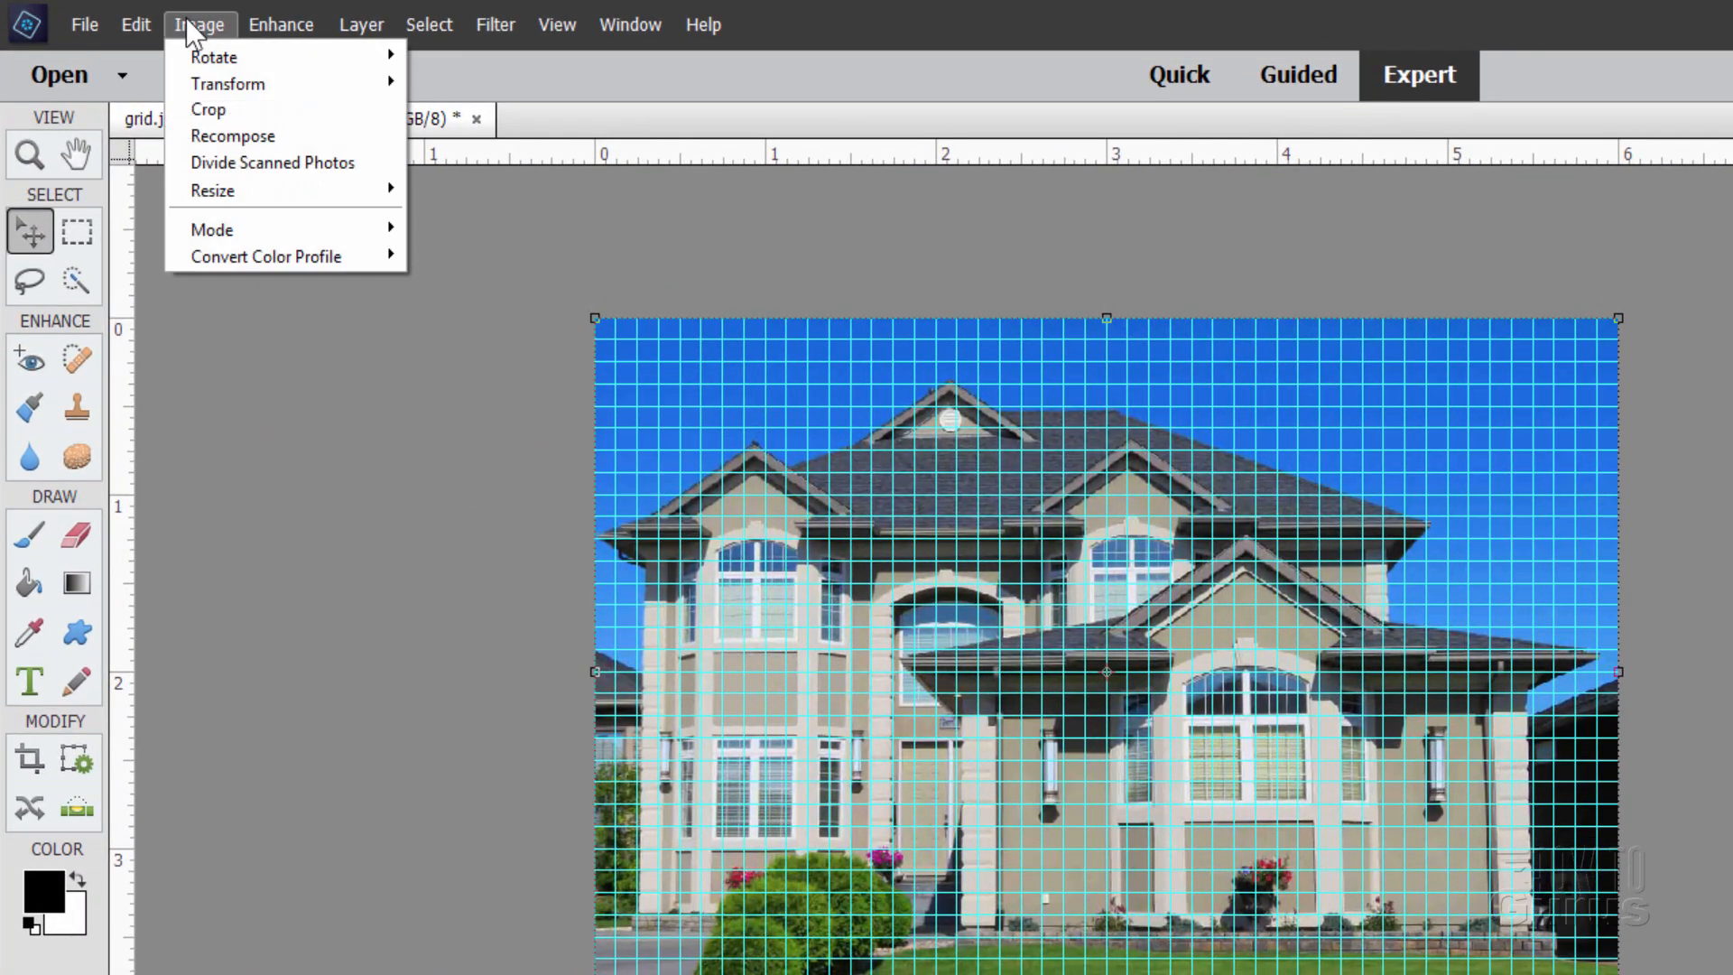
mouse_move(232, 105)
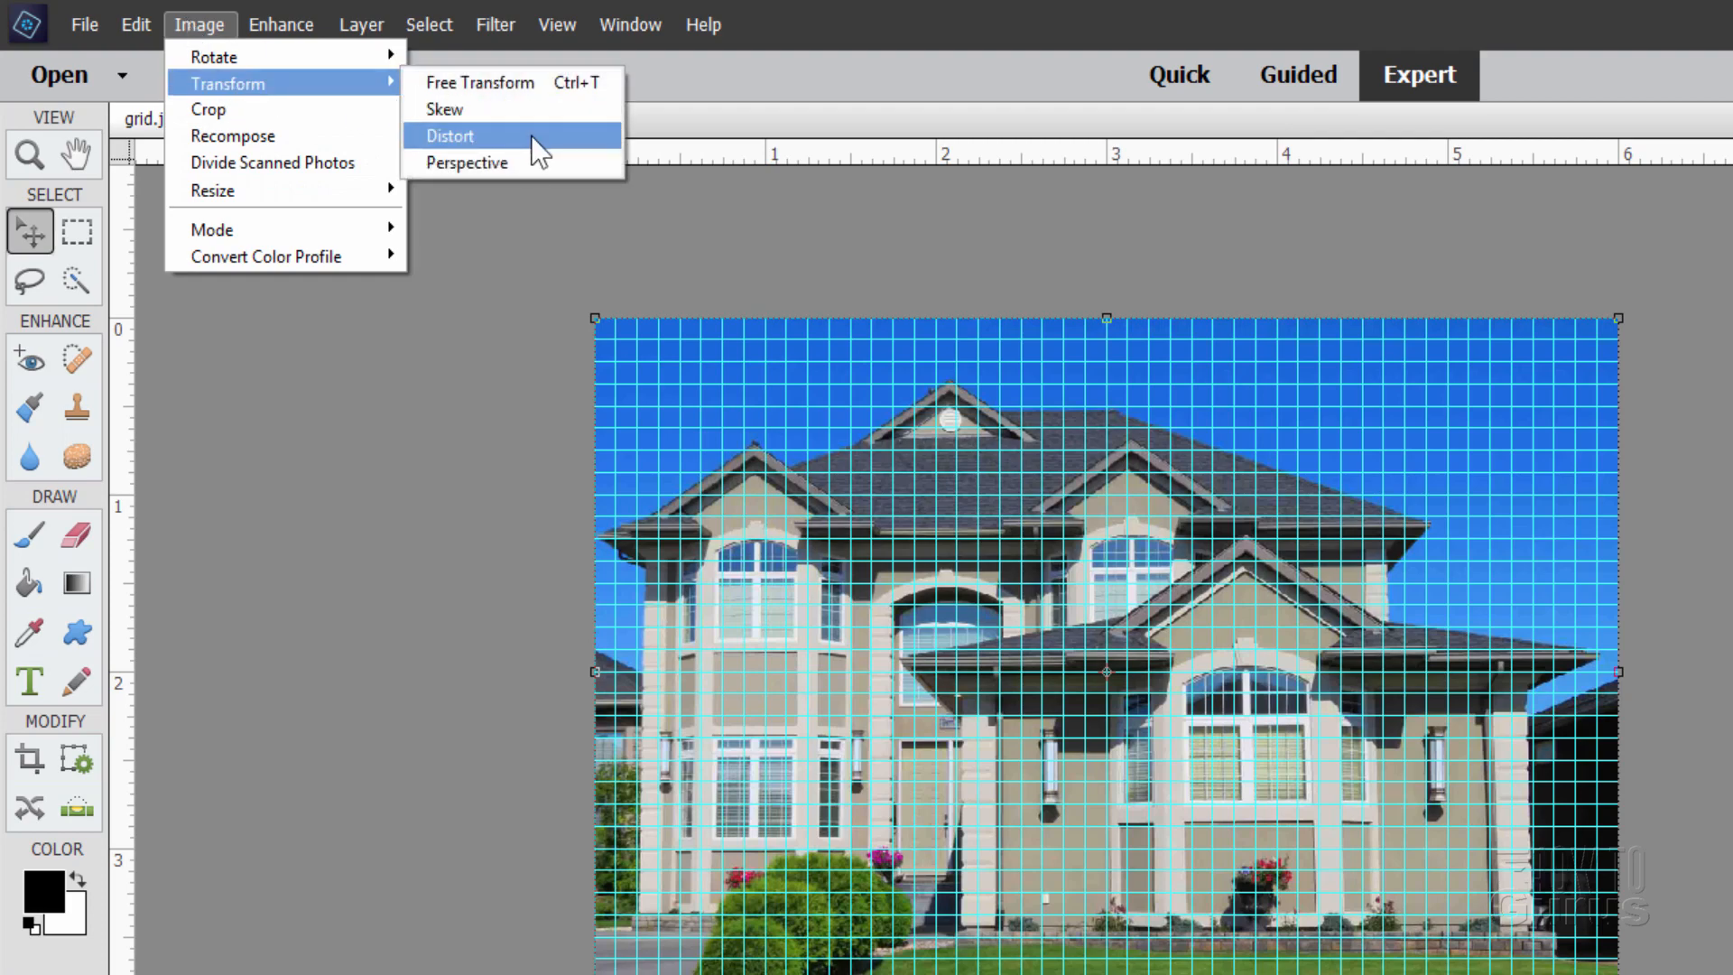
left_click(531, 142)
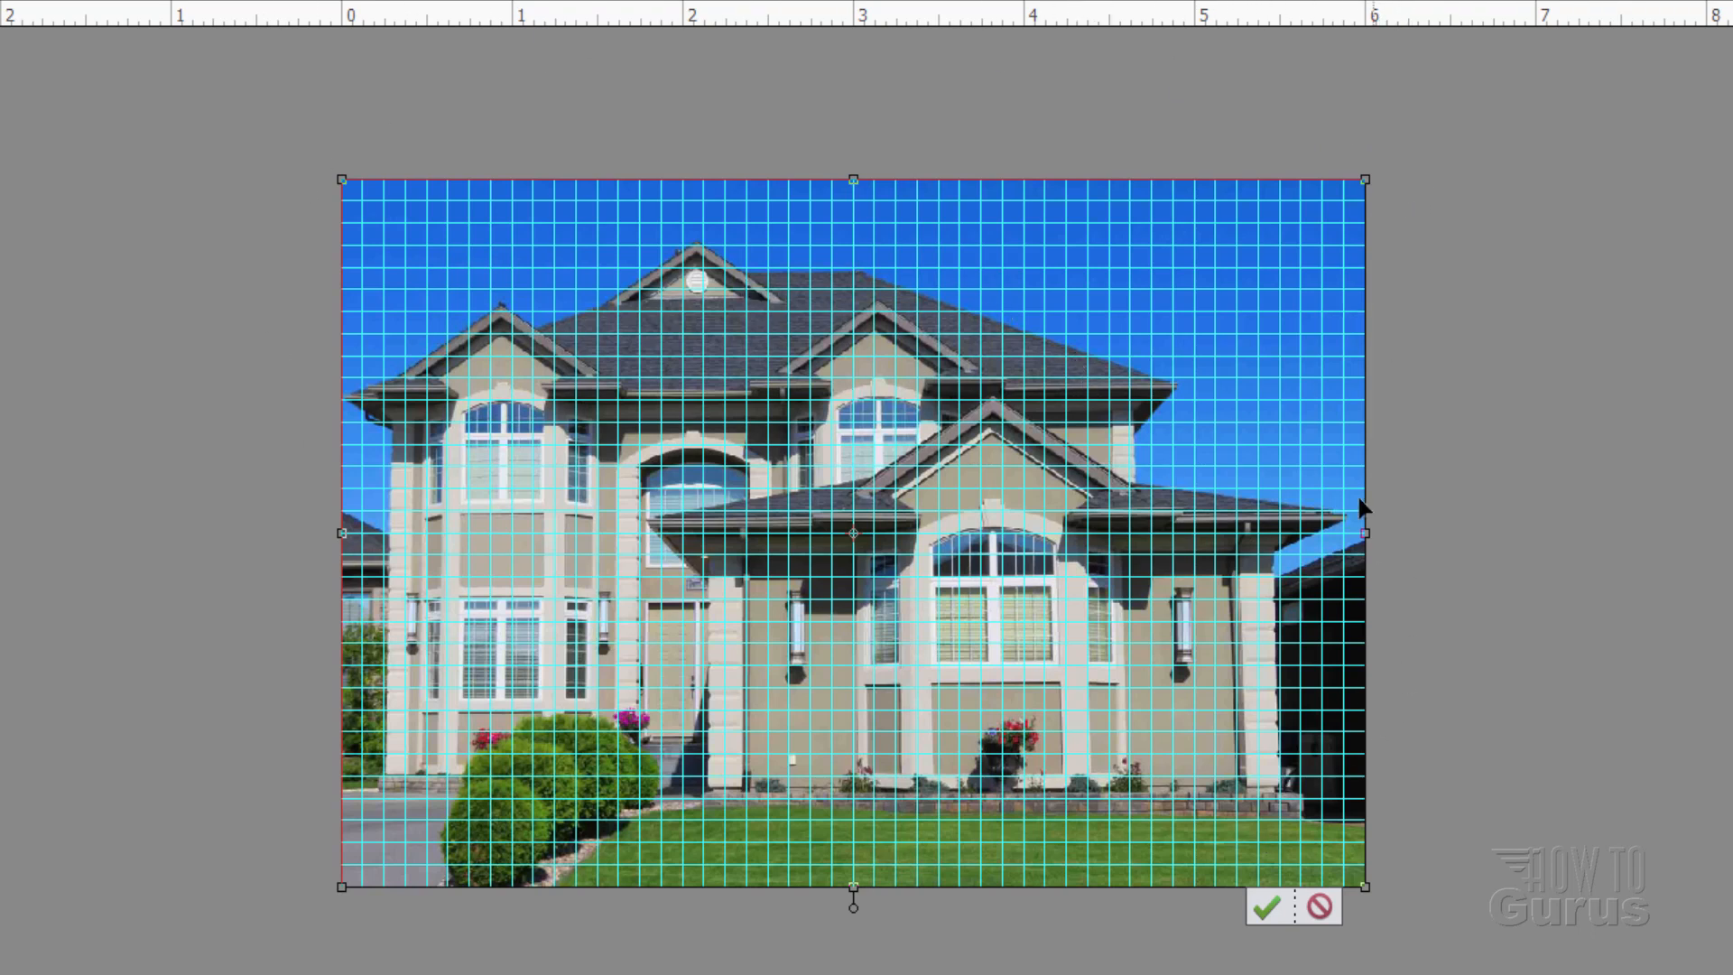
mouse_move(1374, 181)
left_mouse_down()
mouse_move(1502, 181)
mouse_move(1493, 116)
mouse_move(1280, 97)
mouse_move(1385, 182)
mouse_move(1435, 178)
mouse_move(1404, 163)
mouse_move(1399, 177)
left_mouse_up()
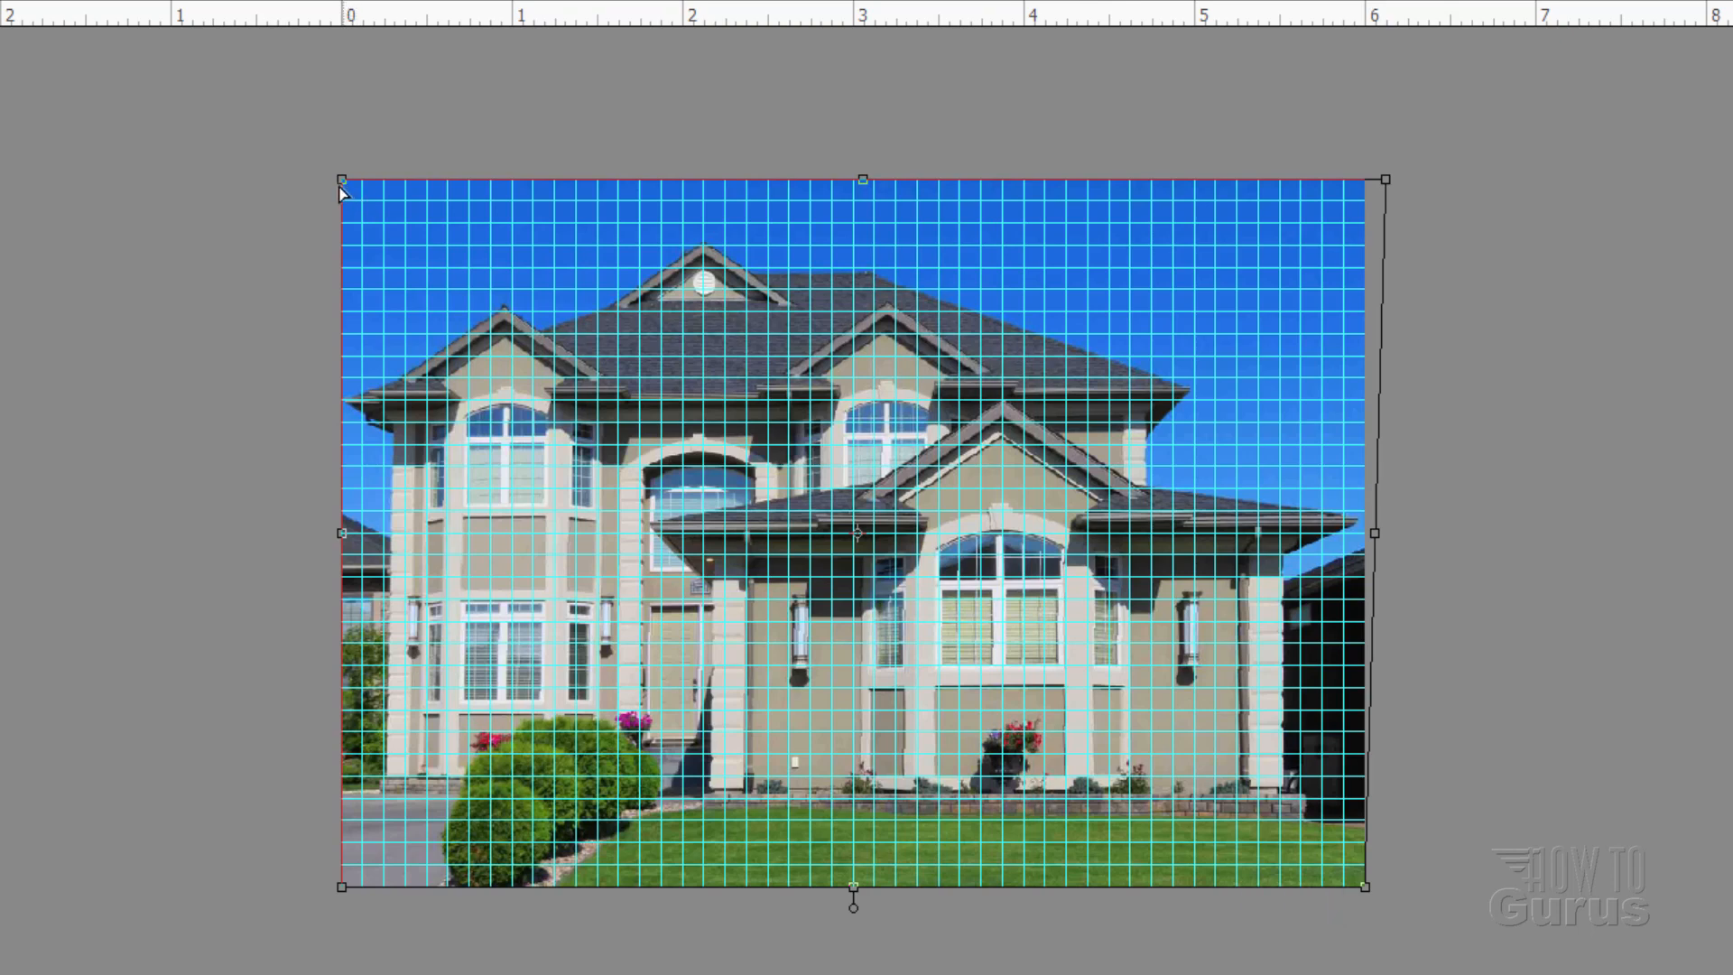
left_click_drag(343, 187, 332, 188)
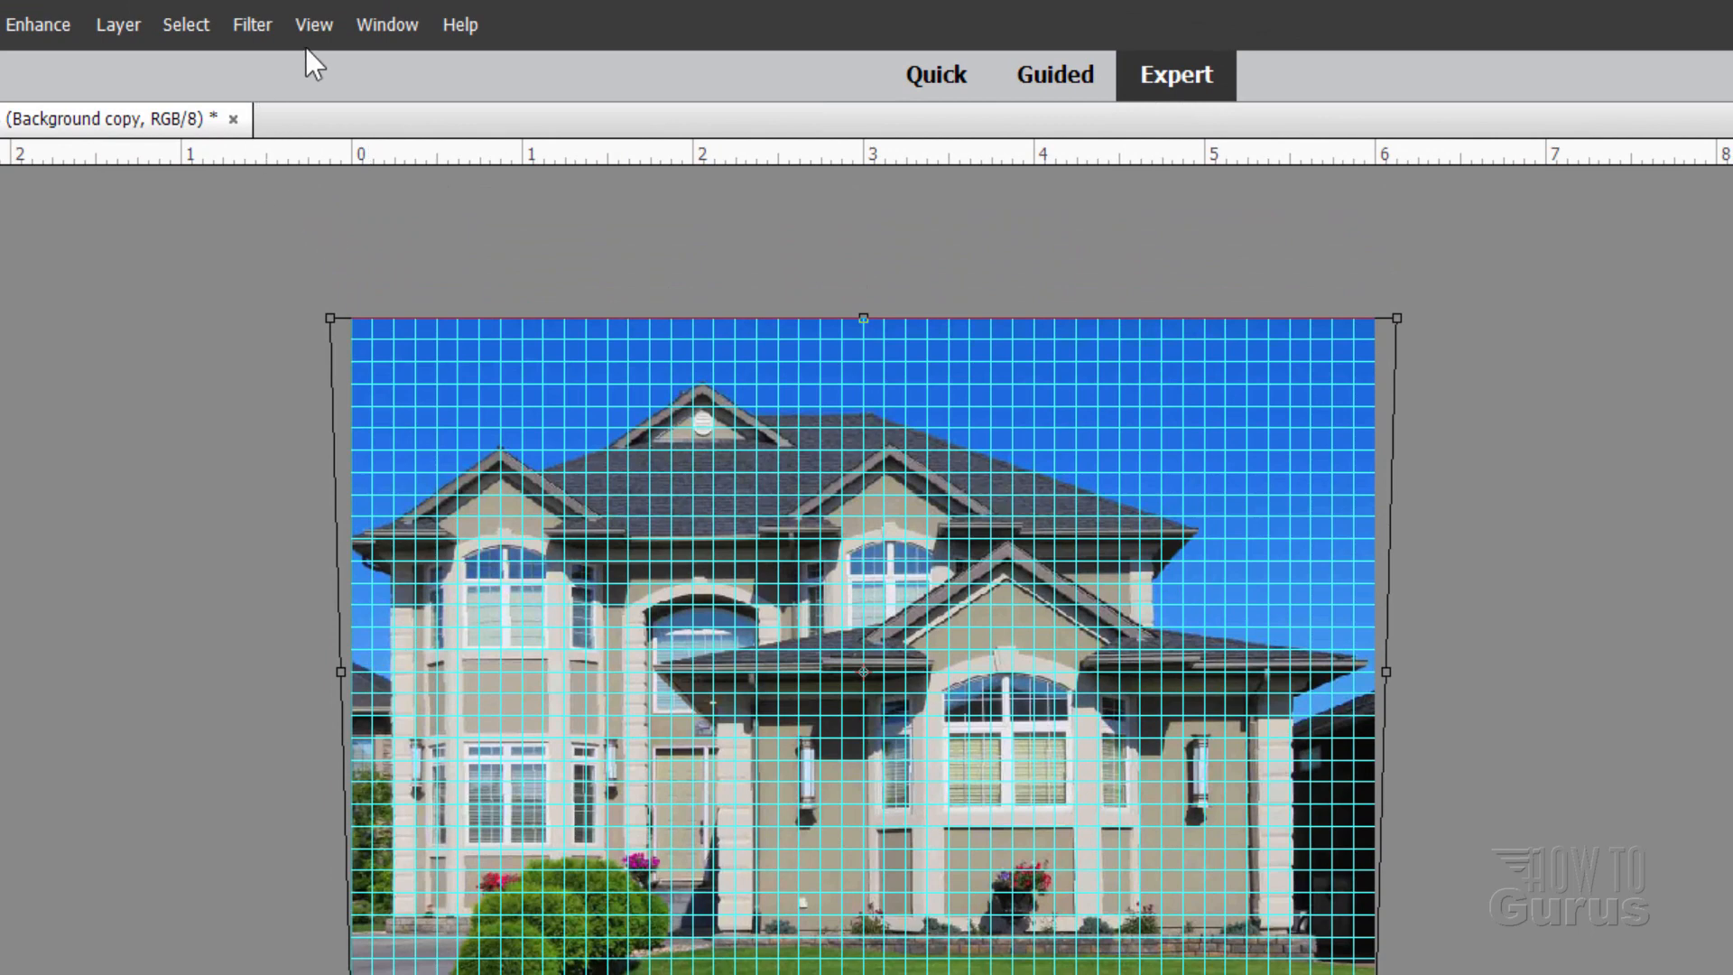
Turn off snapping to the grid, fine-tune the upper-left corner of the distortion slightly inward, and commit the transform
left_click(314, 25)
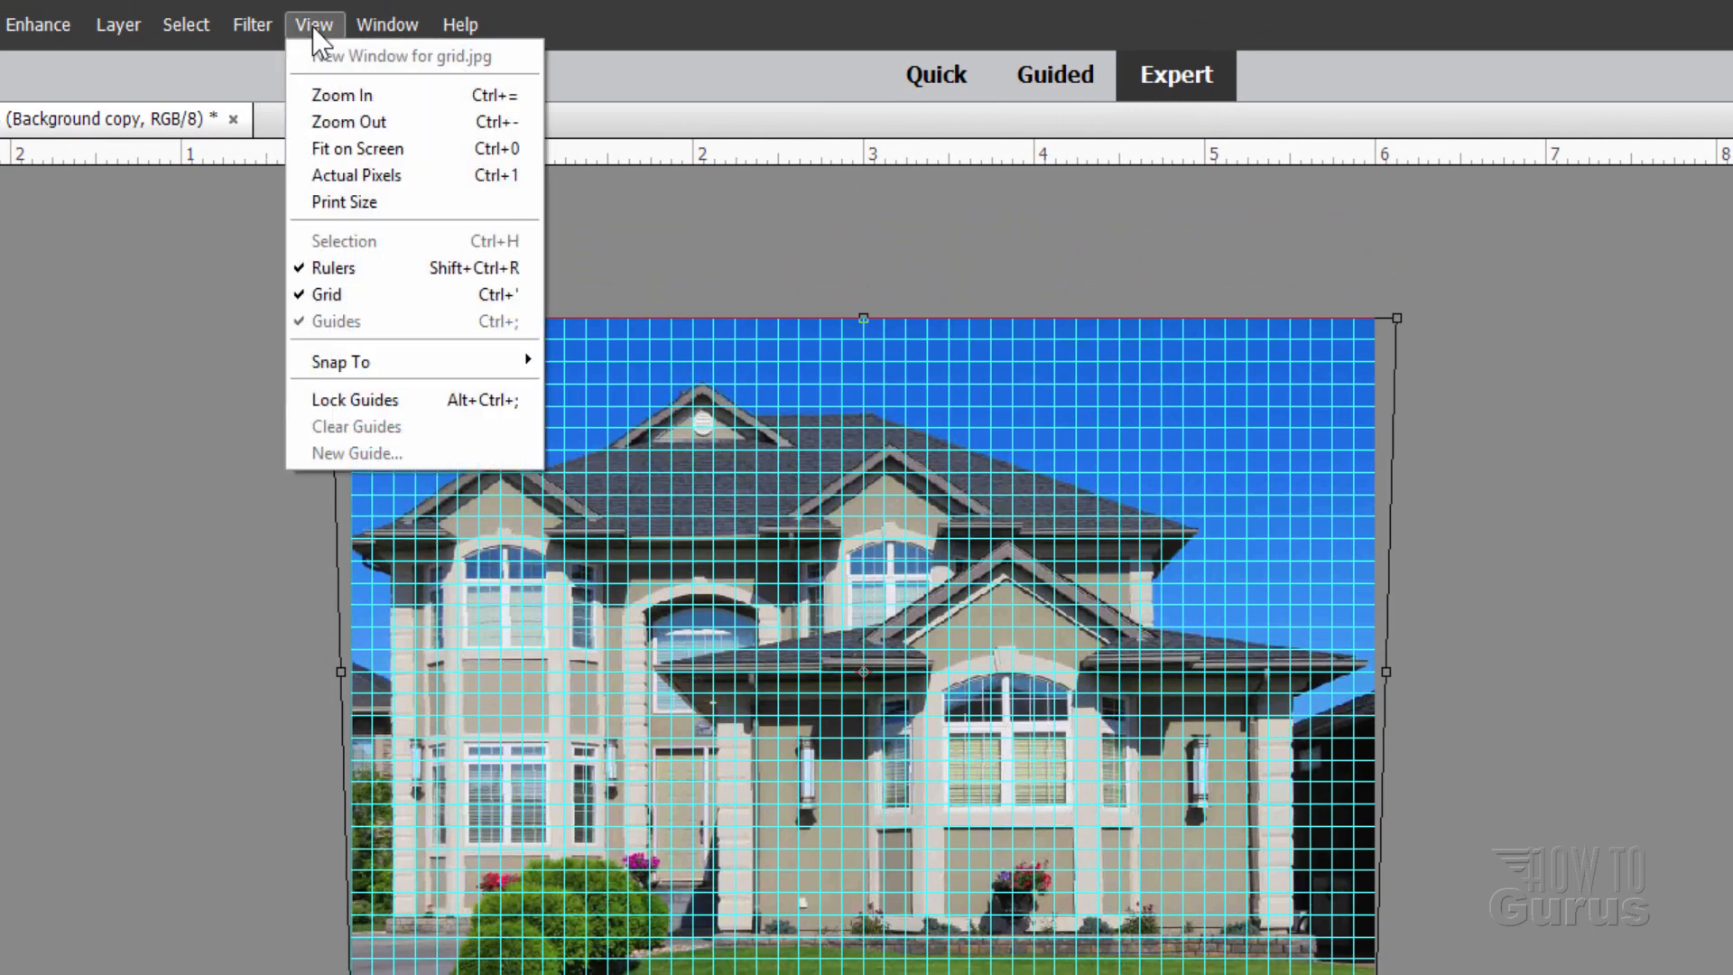
mouse_move(370, 362)
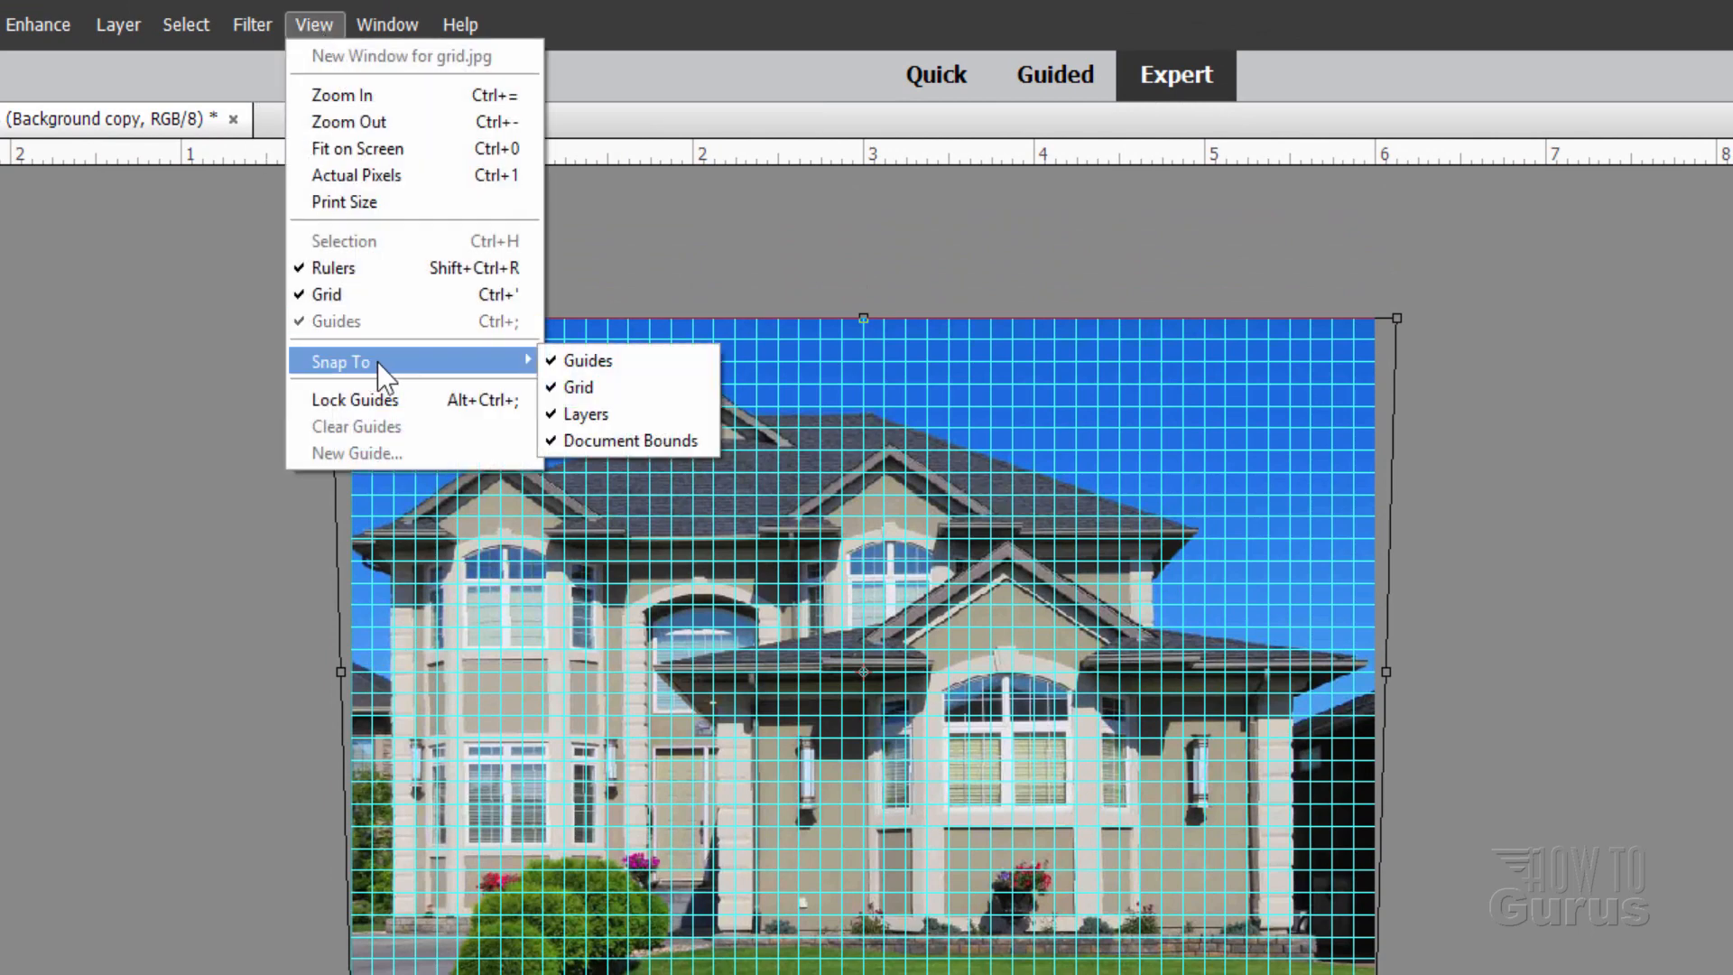
left_click(592, 386)
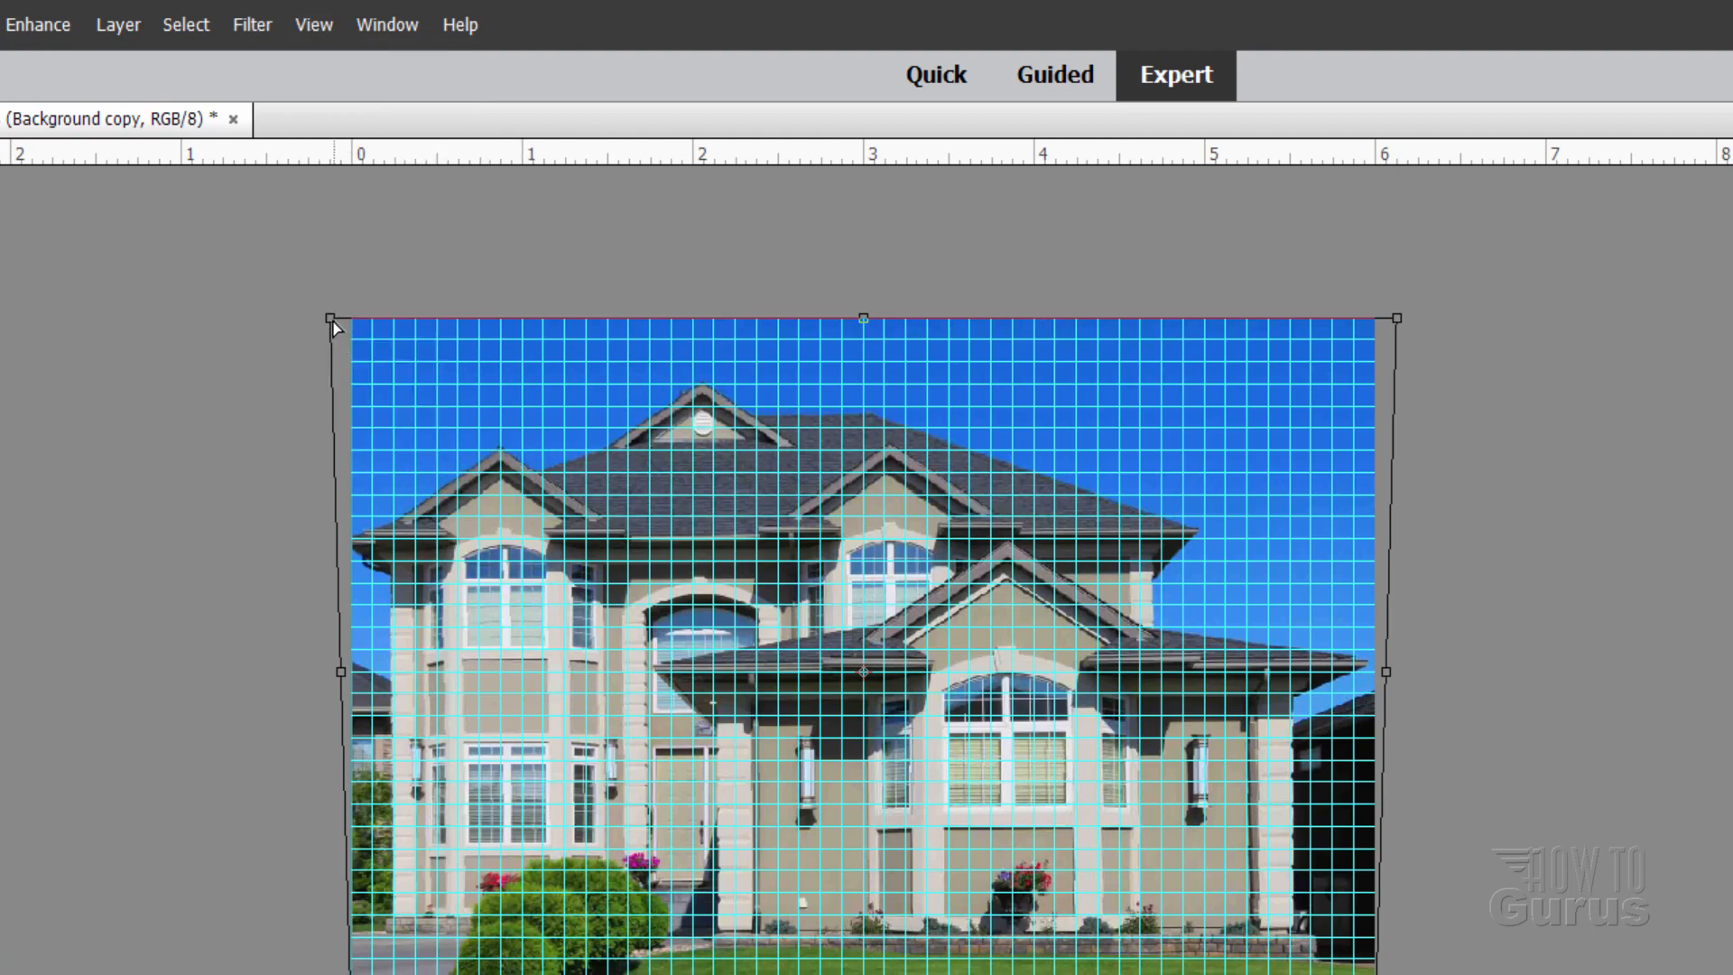
left_click_drag(334, 326, 341, 331)
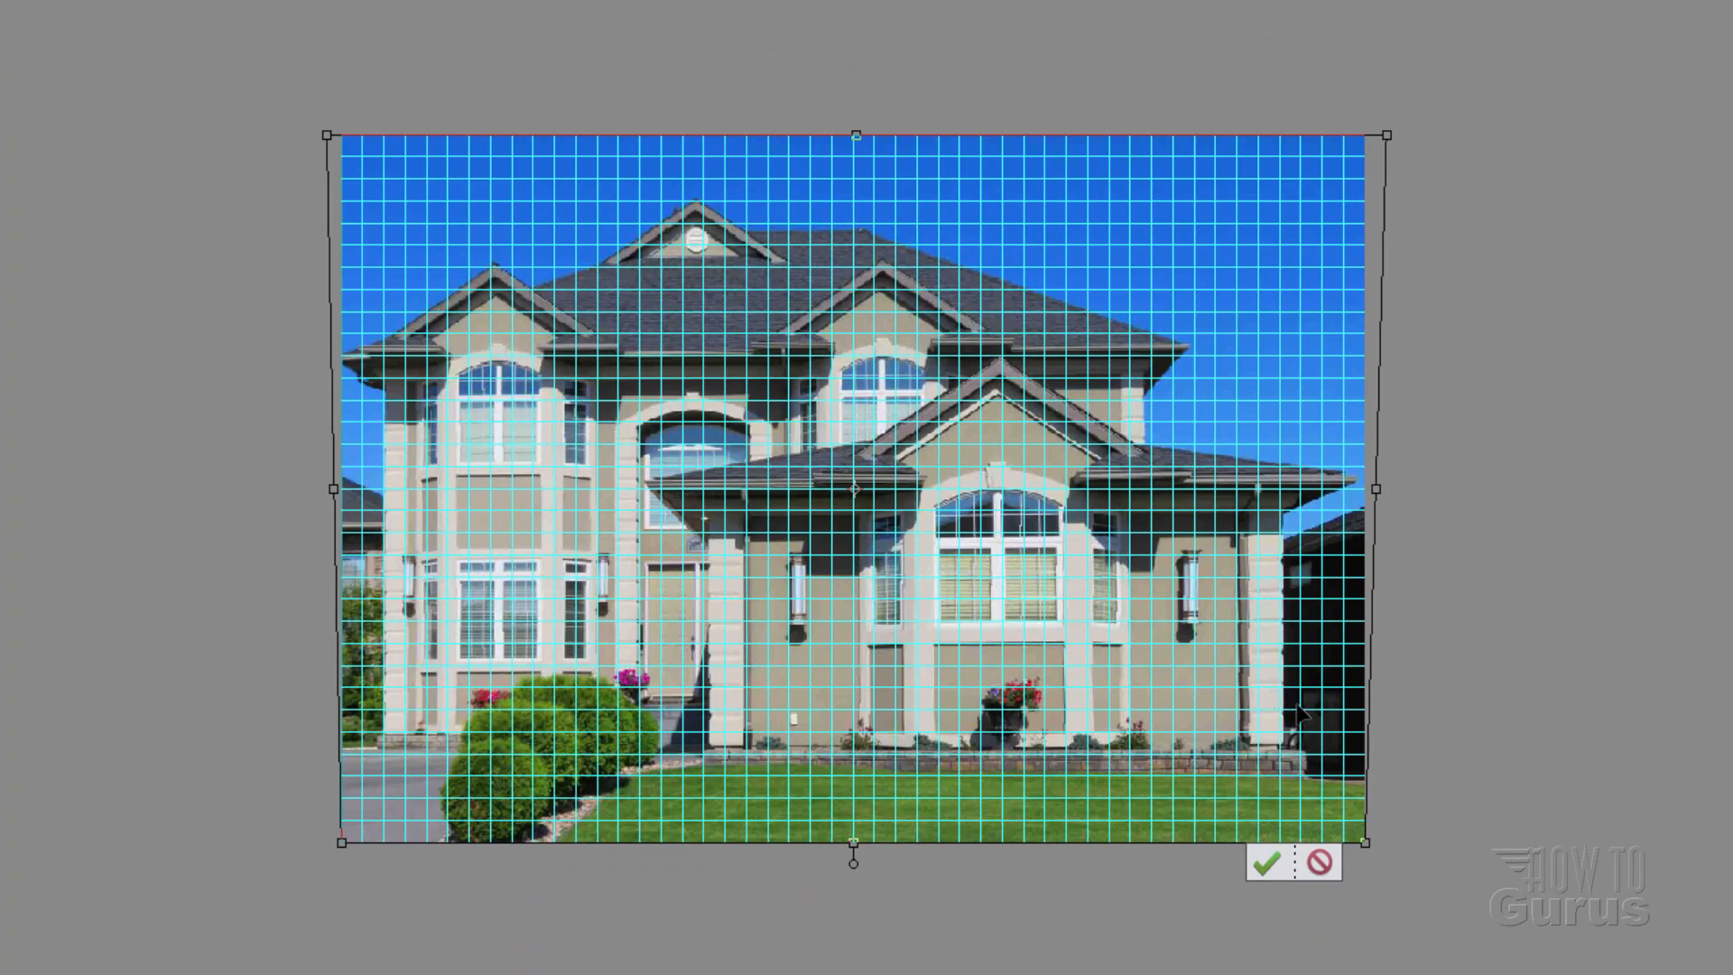
left_click(1262, 862)
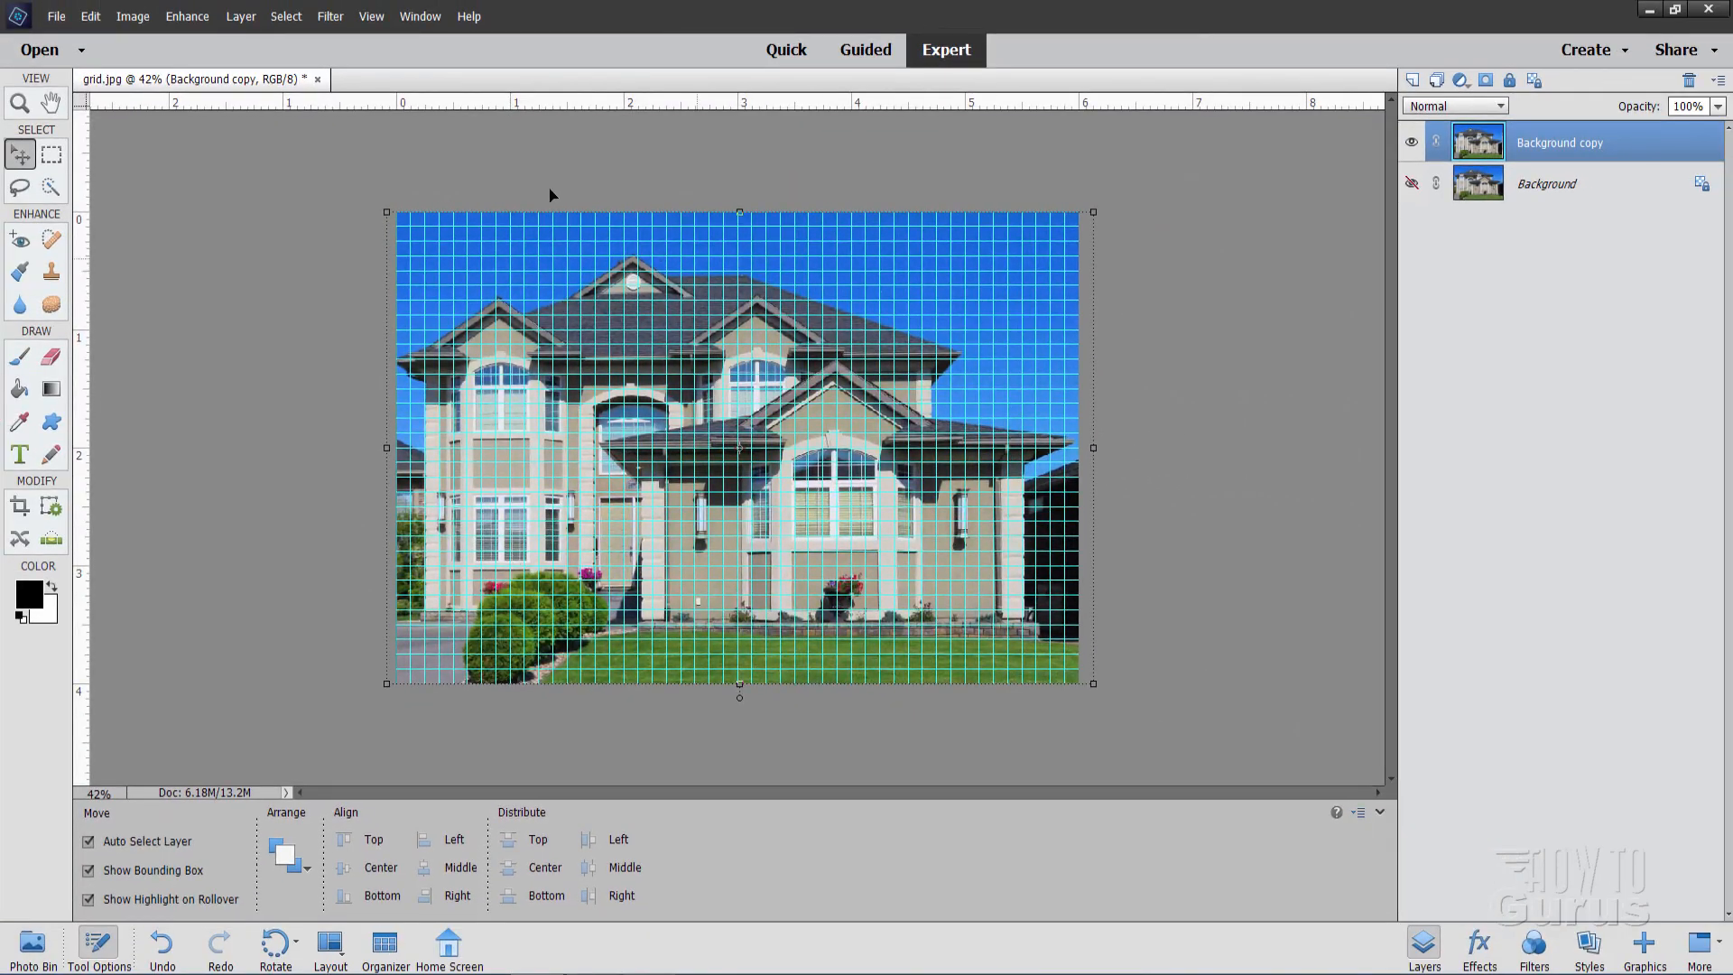
Hide the grid and make the original Background layer visible again
left_click(371, 16)
left_click(382, 196)
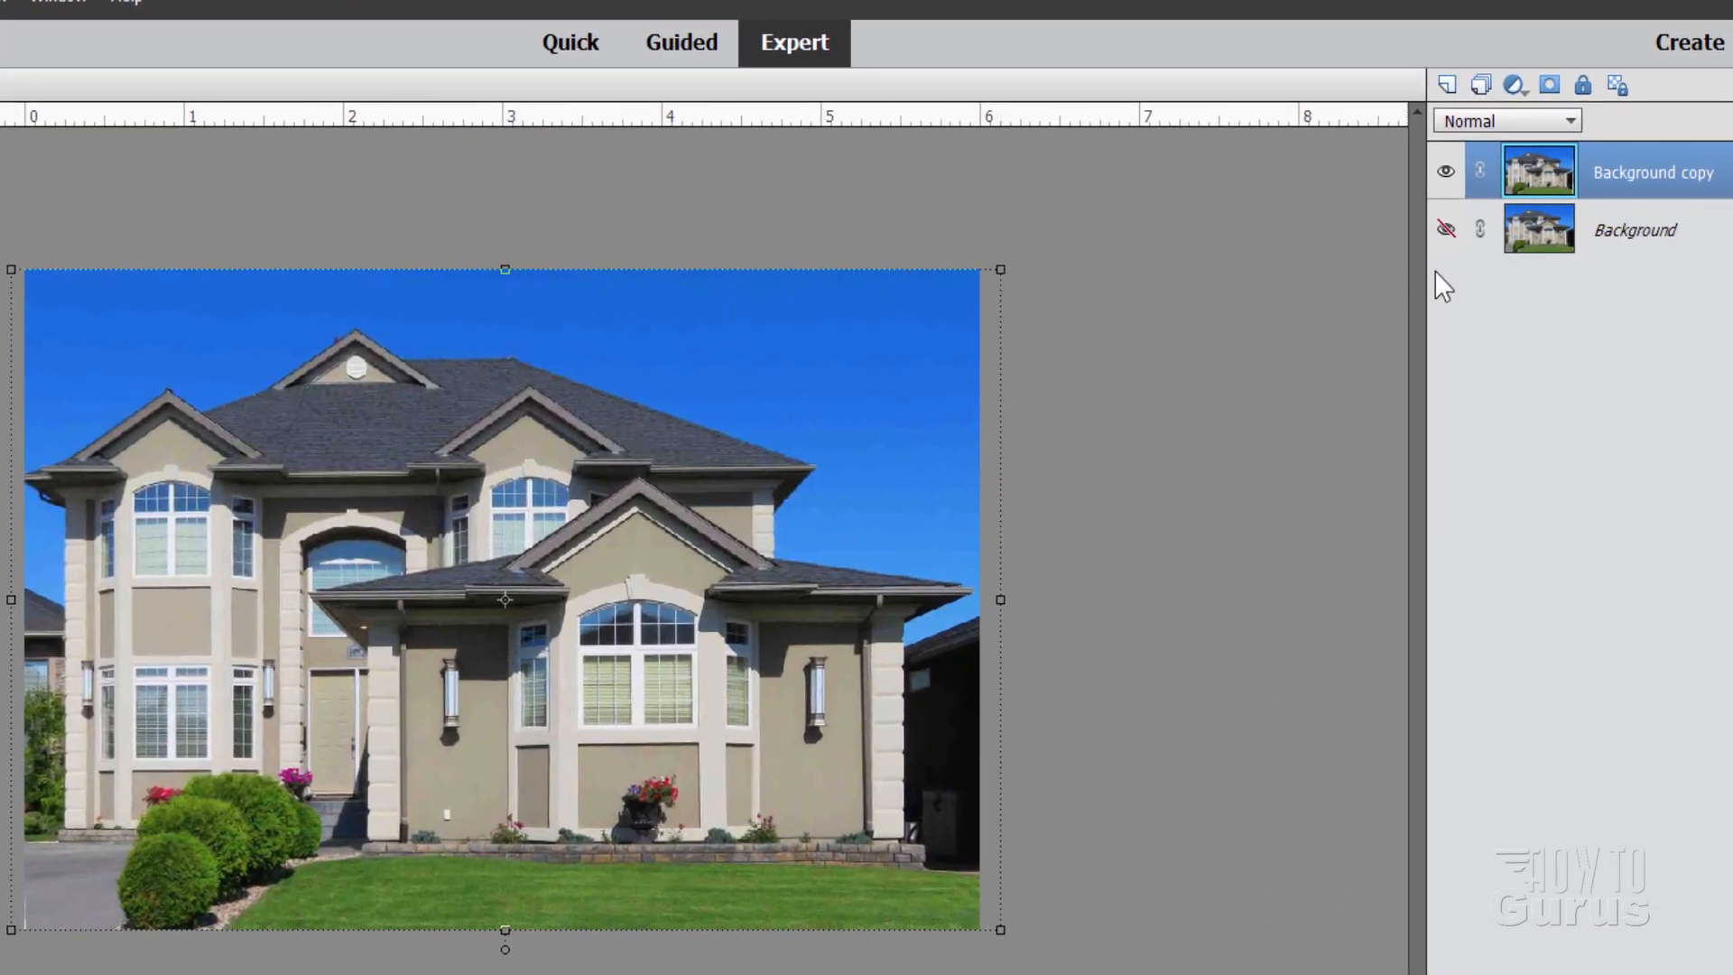
left_click(1446, 230)
Compare the straightened house with the original by repeatedly toggling the Background copy layer's visibility, leaving the copy hidden
left_click(1445, 173)
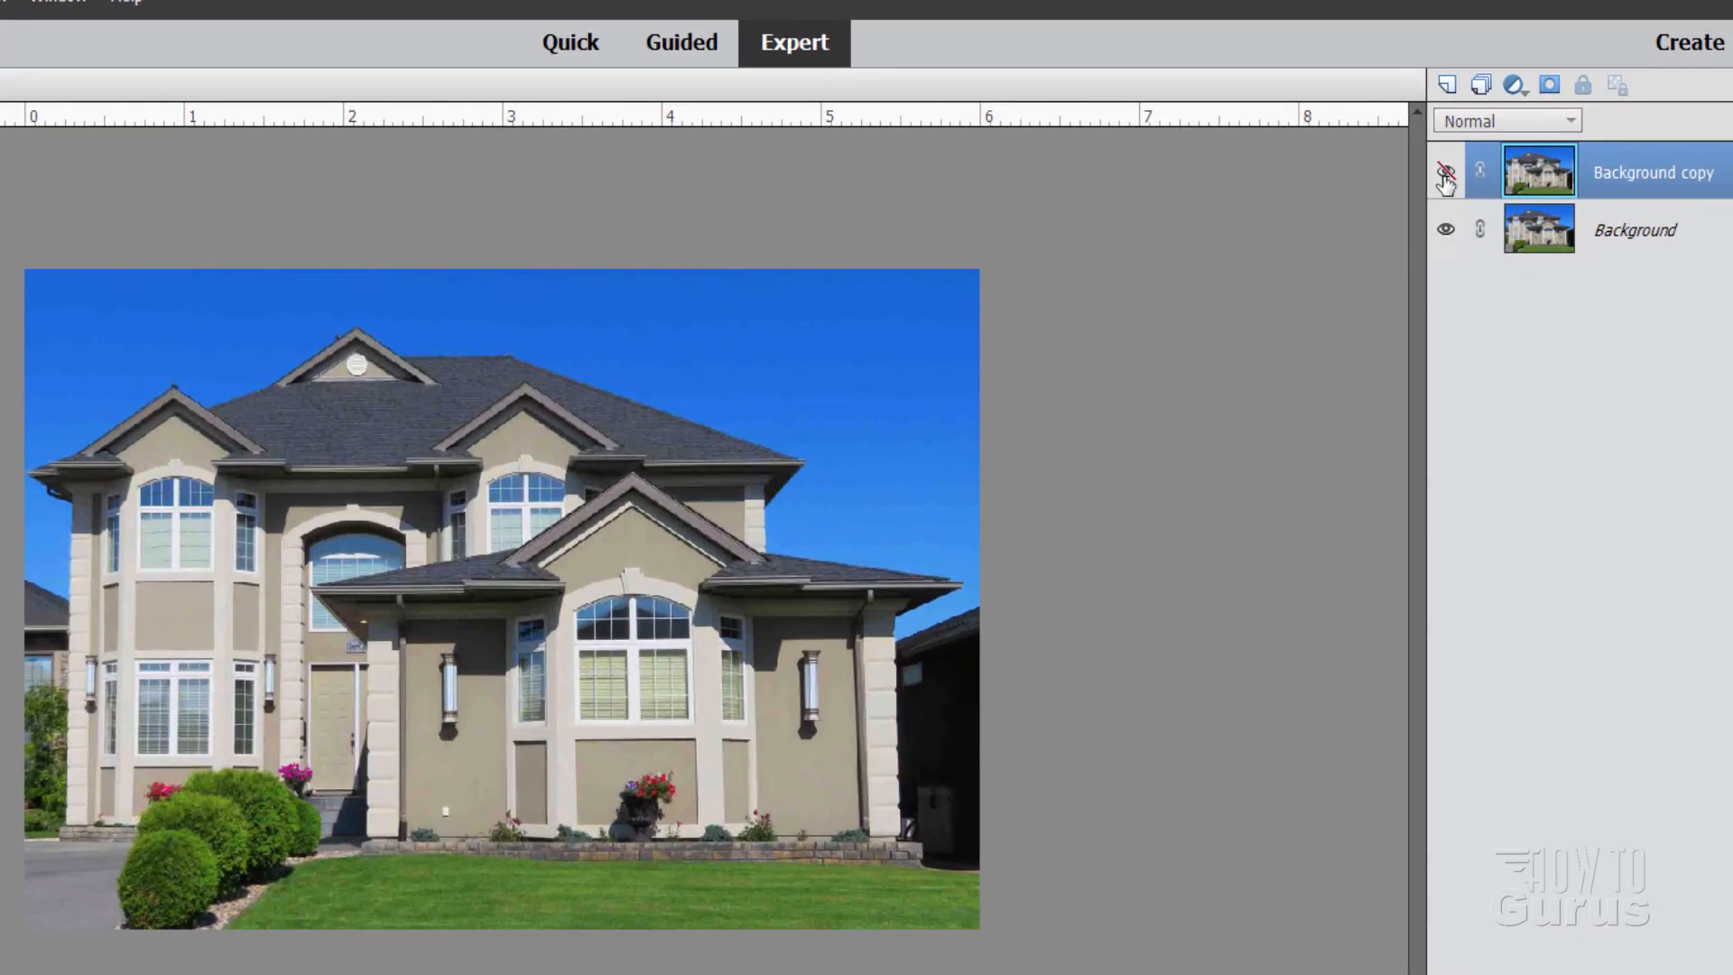
left_click(1446, 173)
left_click(1446, 173)
left_click(1446, 173)
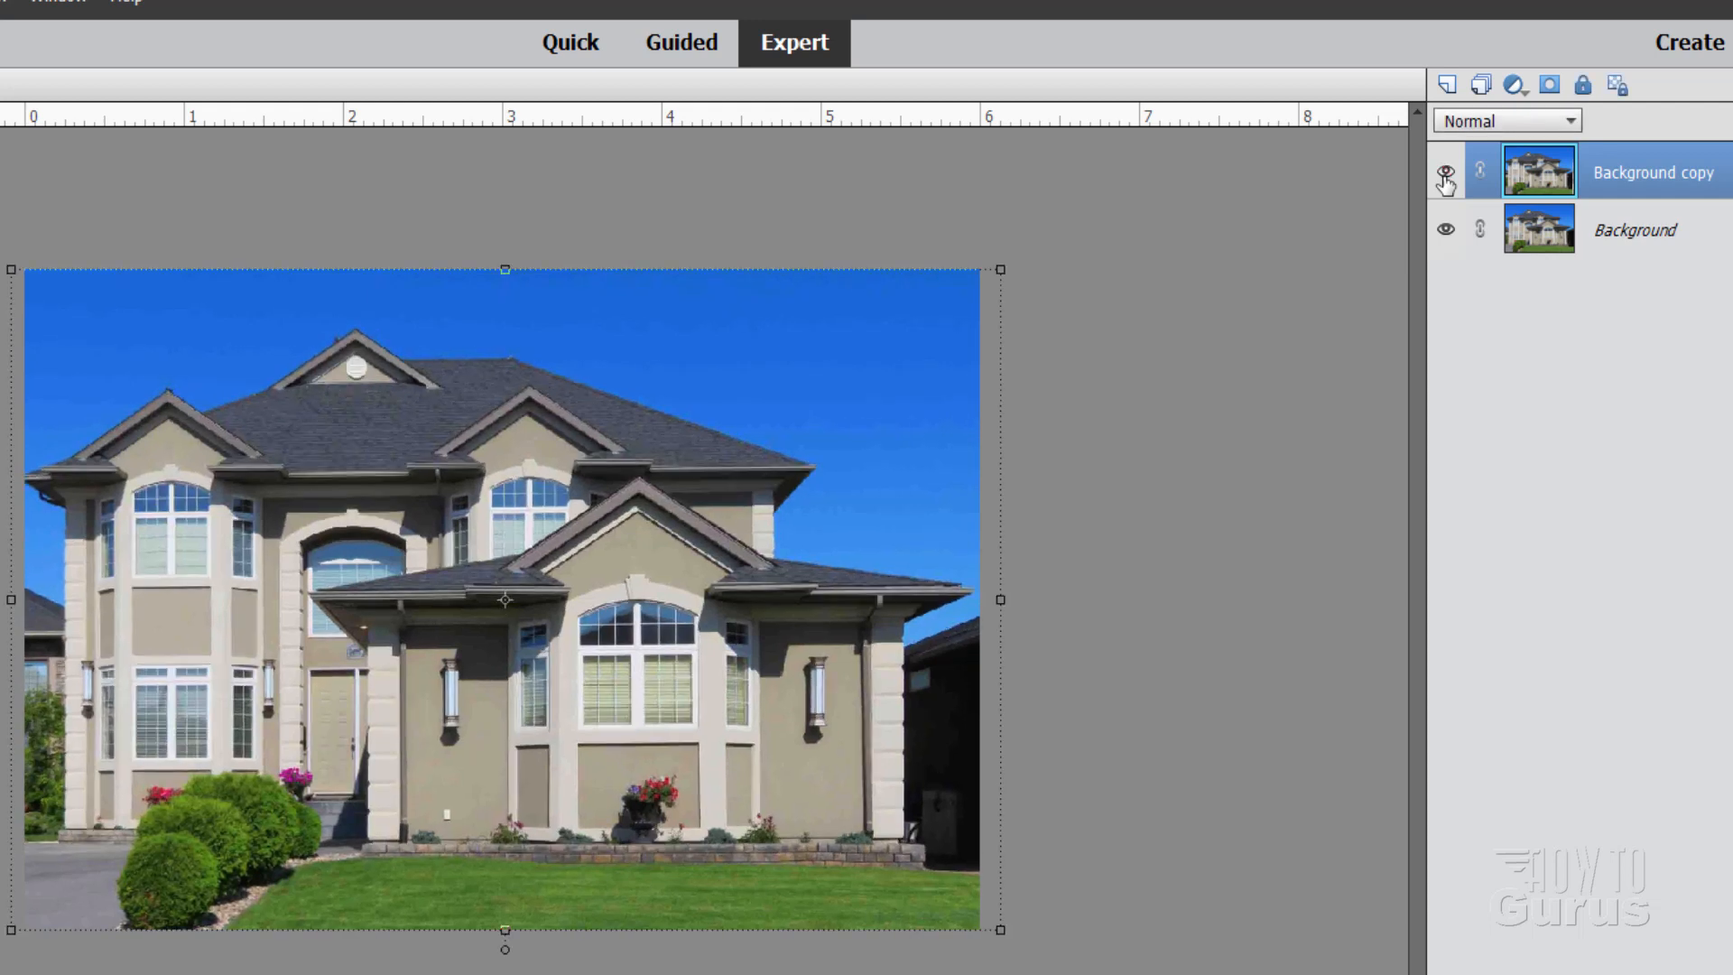
left_click(1446, 173)
left_click(1446, 173)
left_click(1446, 173)
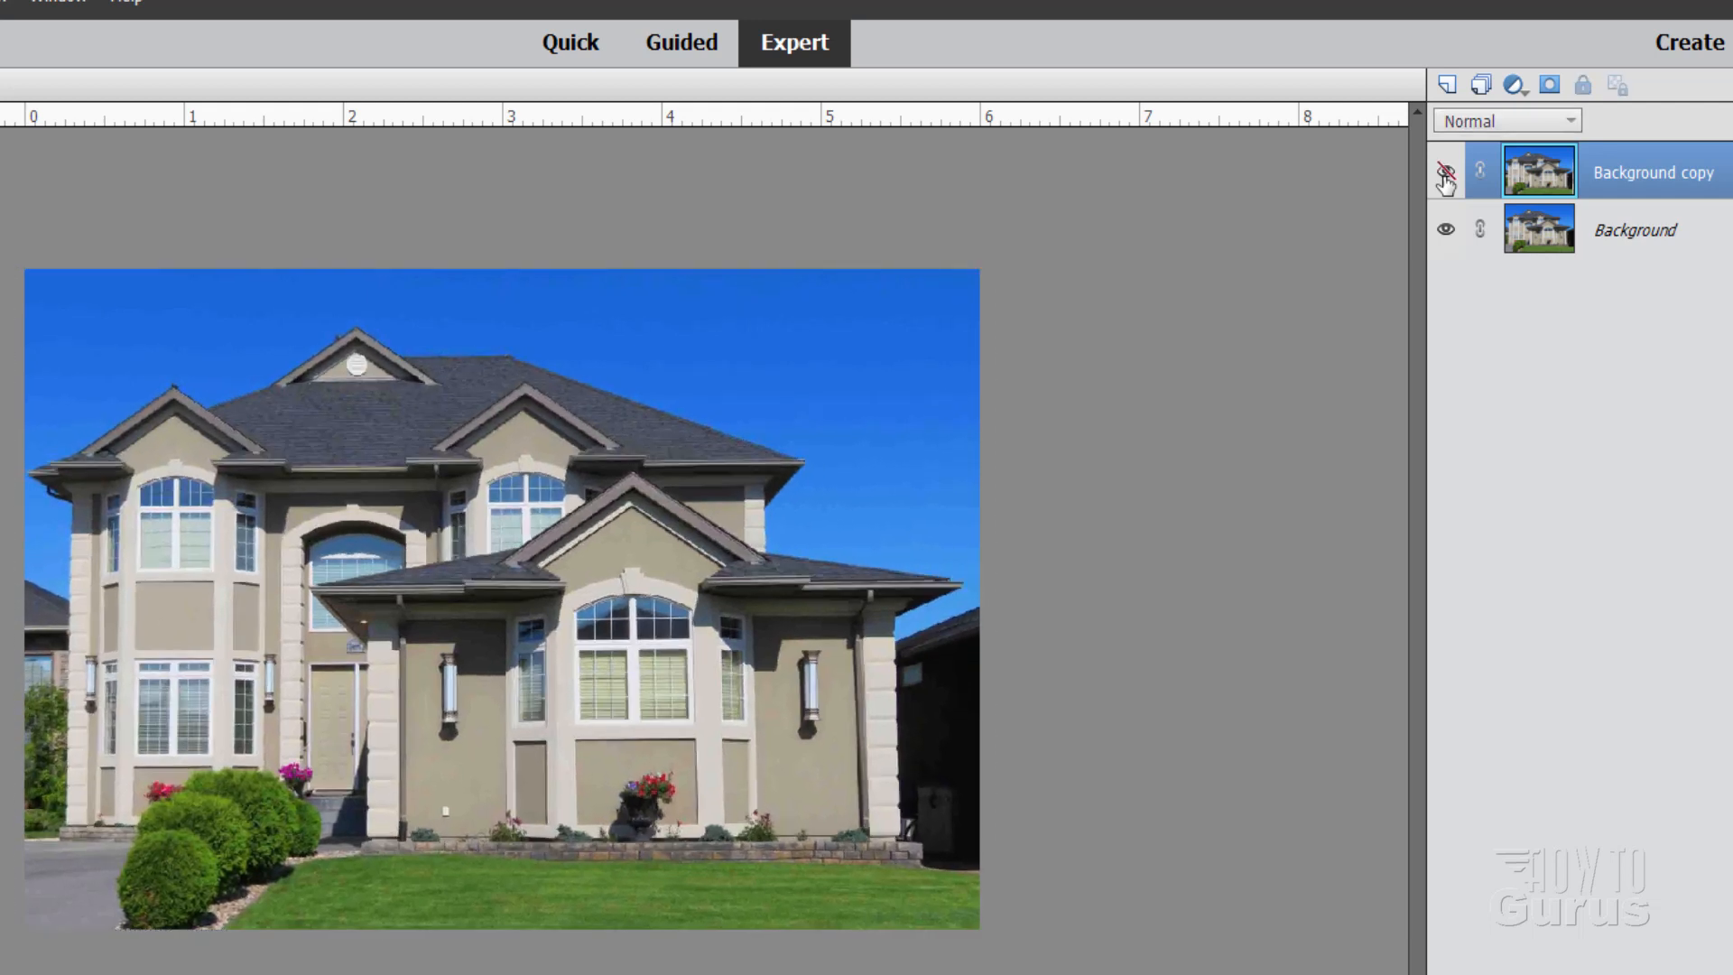
left_click(1446, 174)
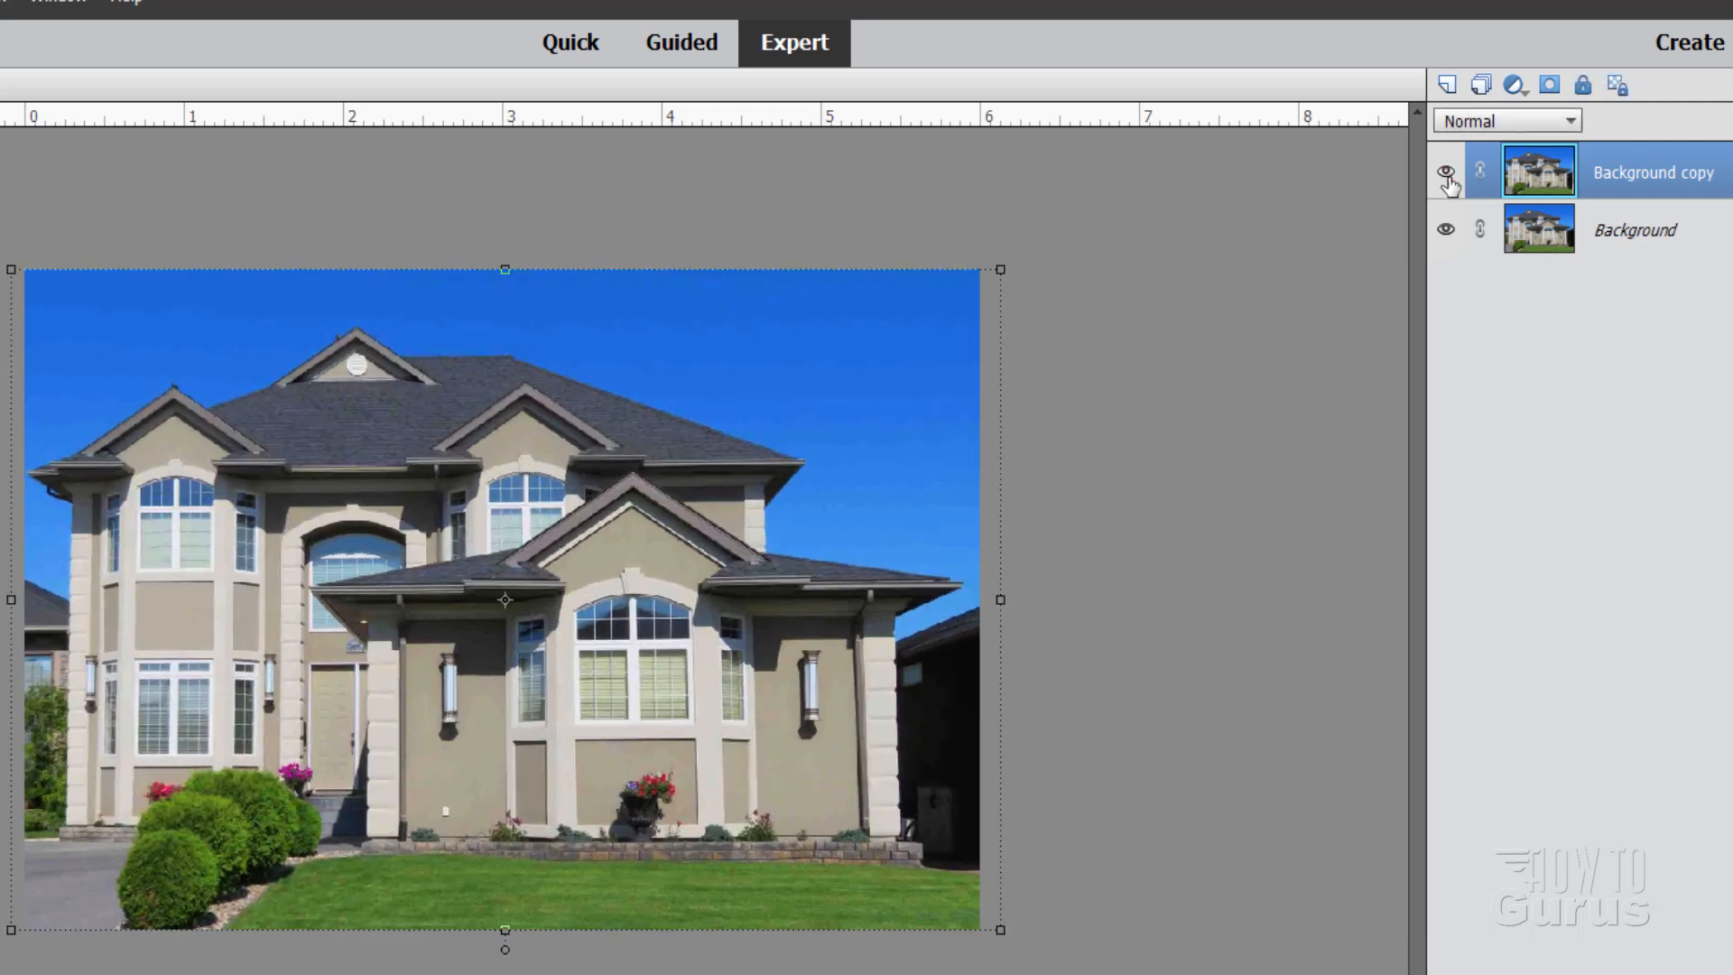
left_click(1446, 173)
left_click(1446, 173)
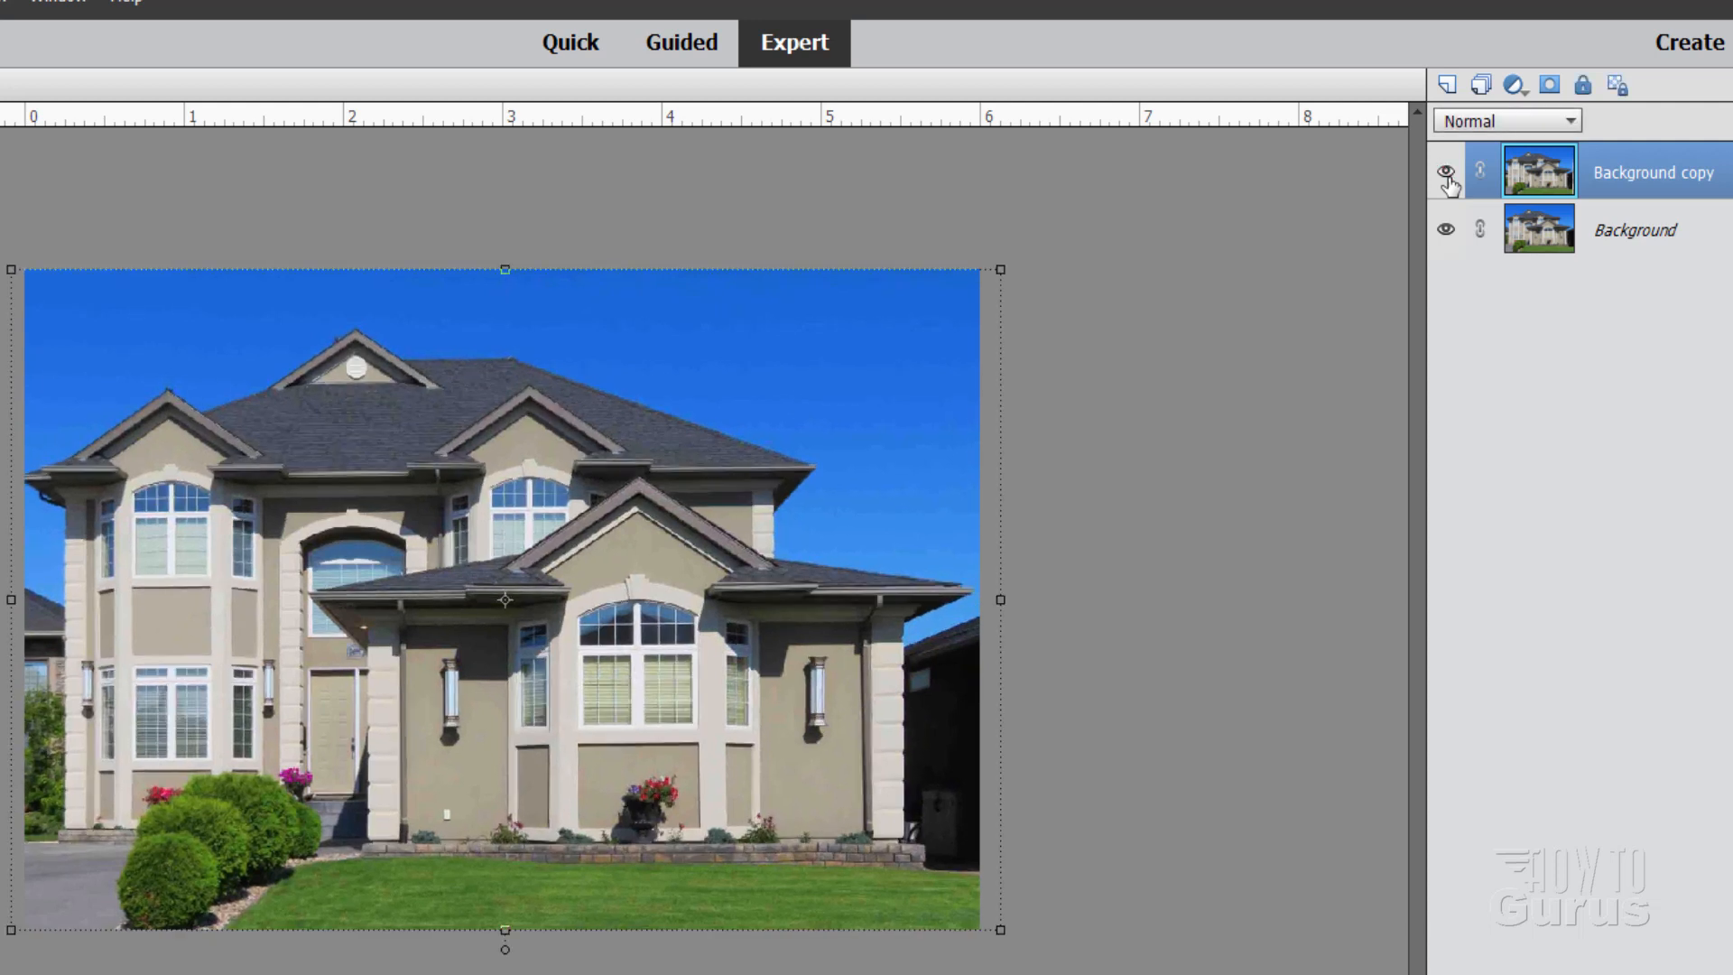
left_click(1446, 173)
left_click(1446, 173)
left_click(1447, 171)
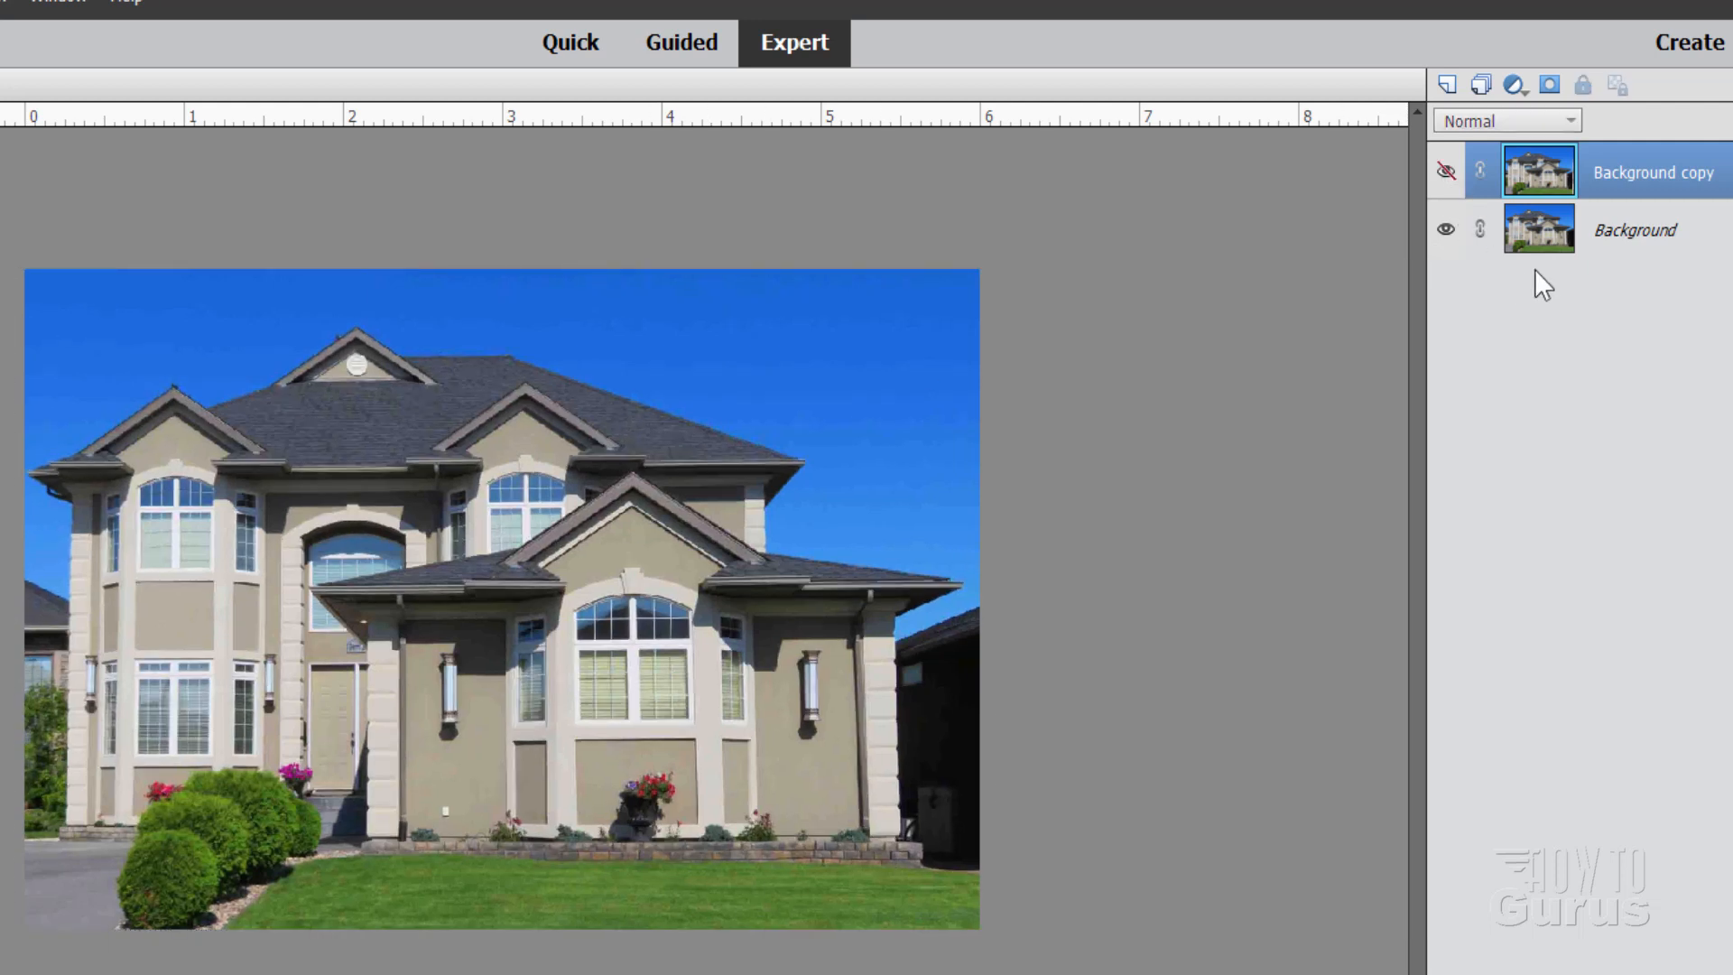
Make the original Background layer the active layer
left_click(574, 528)
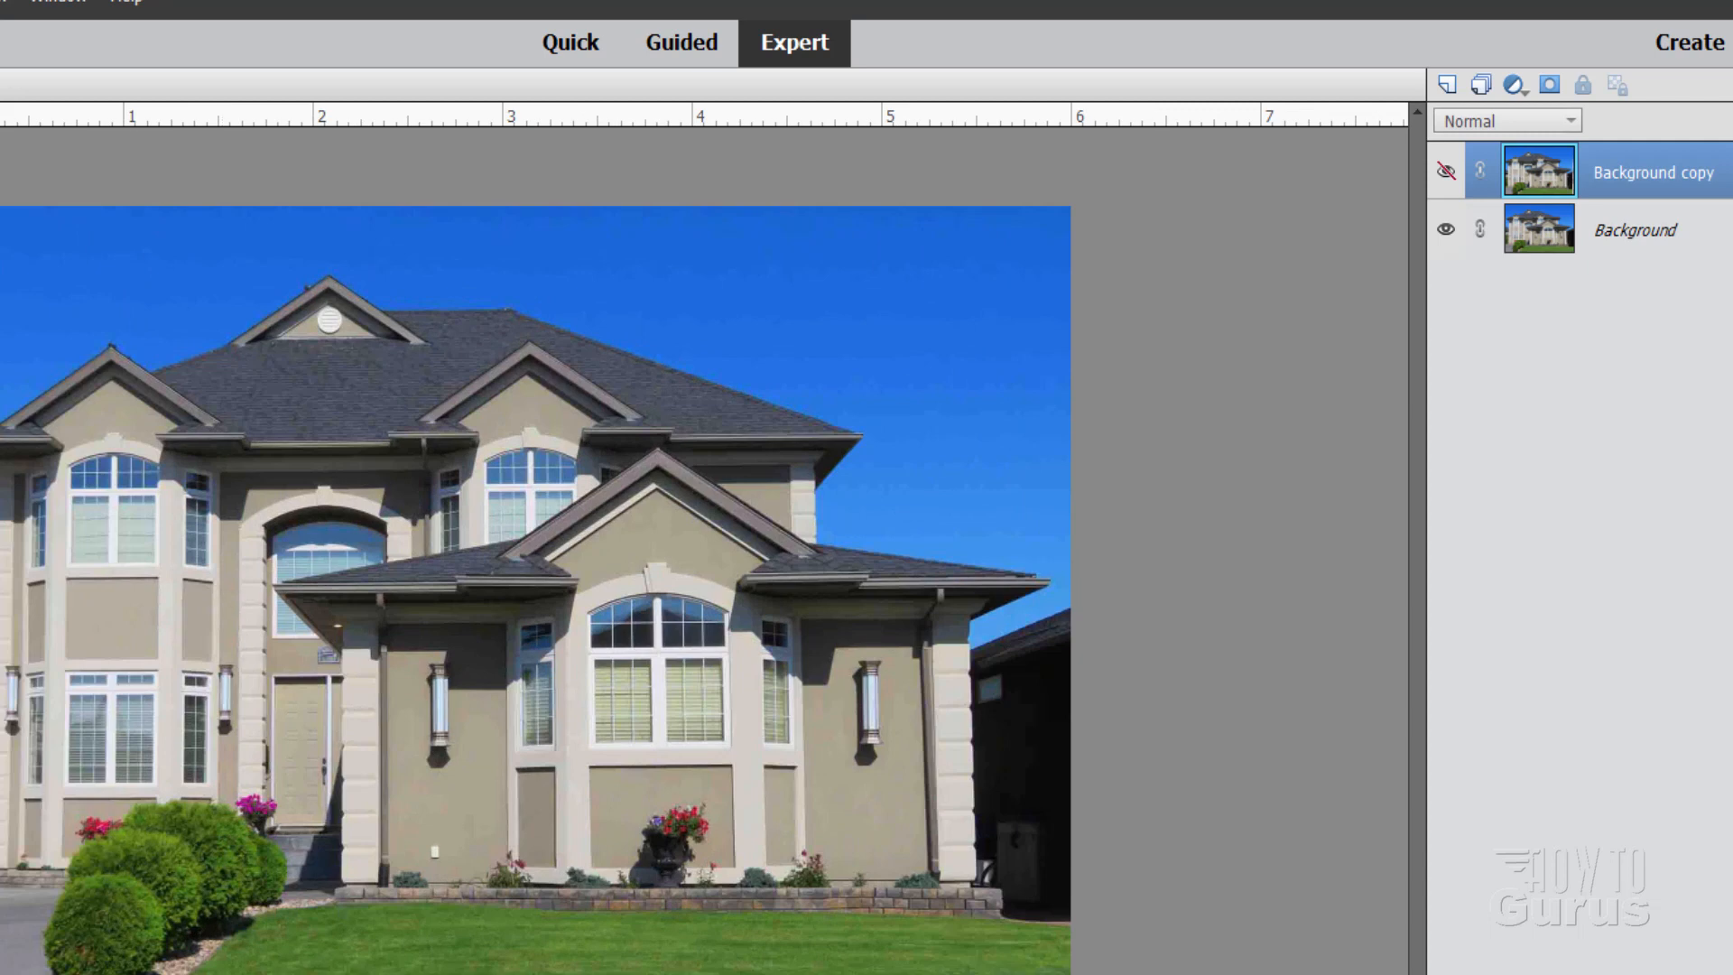
scroll(574, 528, "up", 1)
scroll(574, 528, "up", 4)
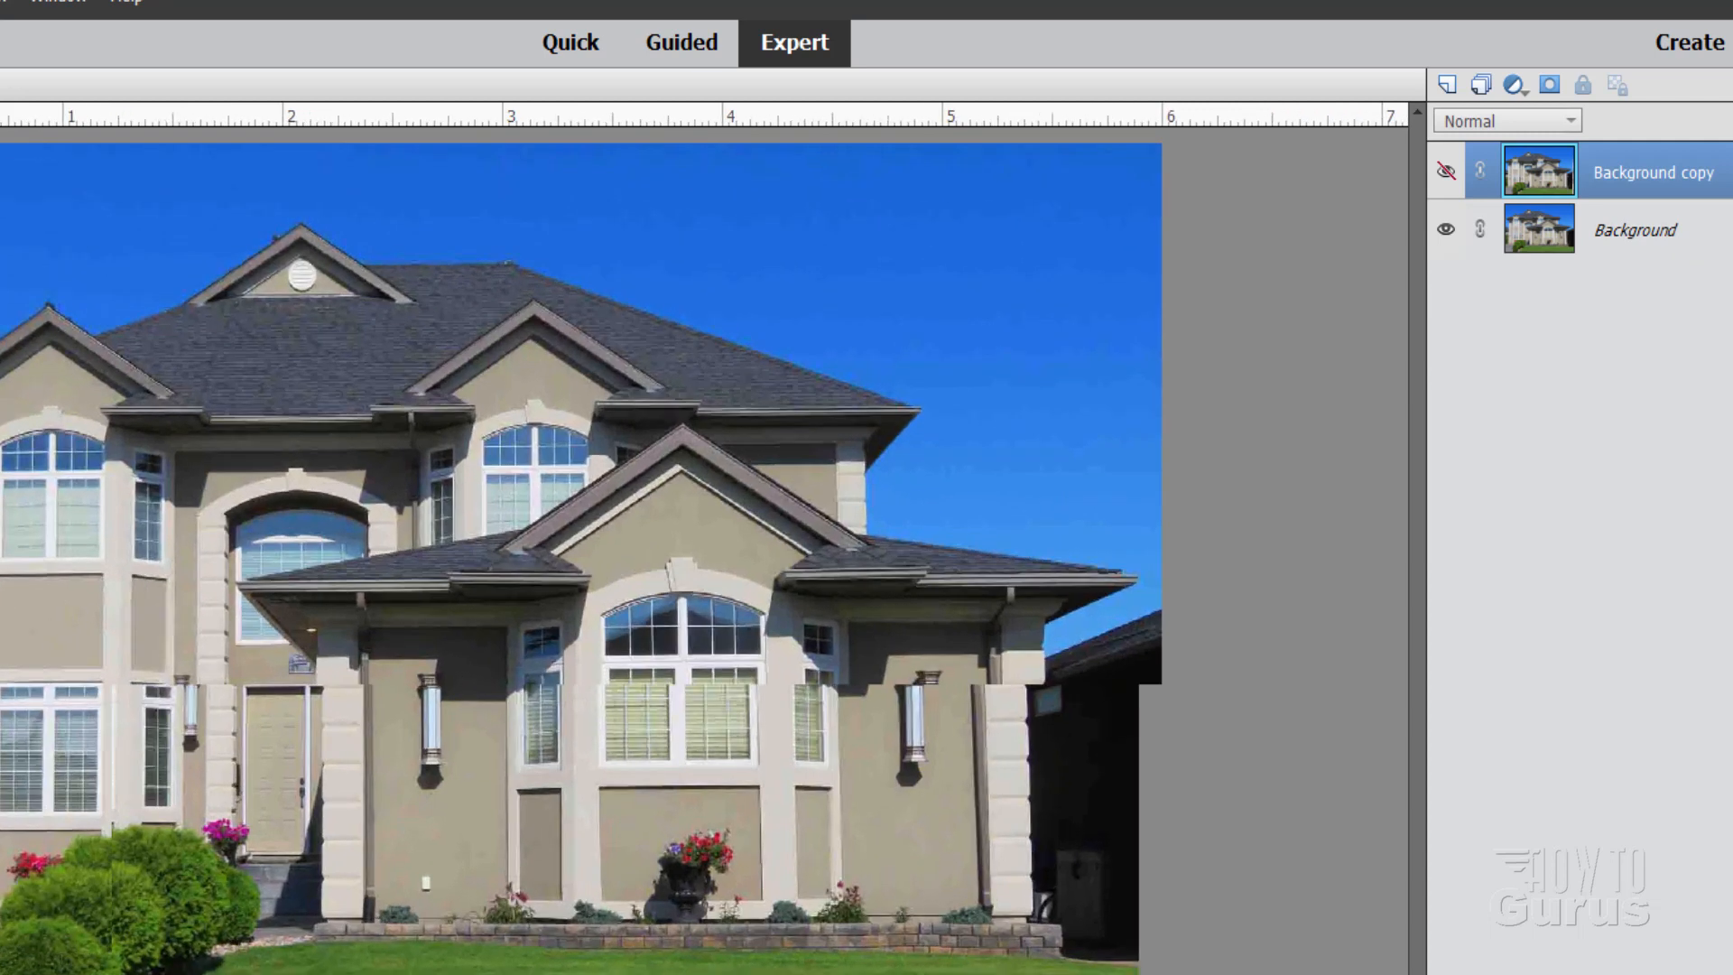
scroll(574, 528, "down", 8)
scroll(574, 528, "up", 3)
scroll(517, 596, "up", 4)
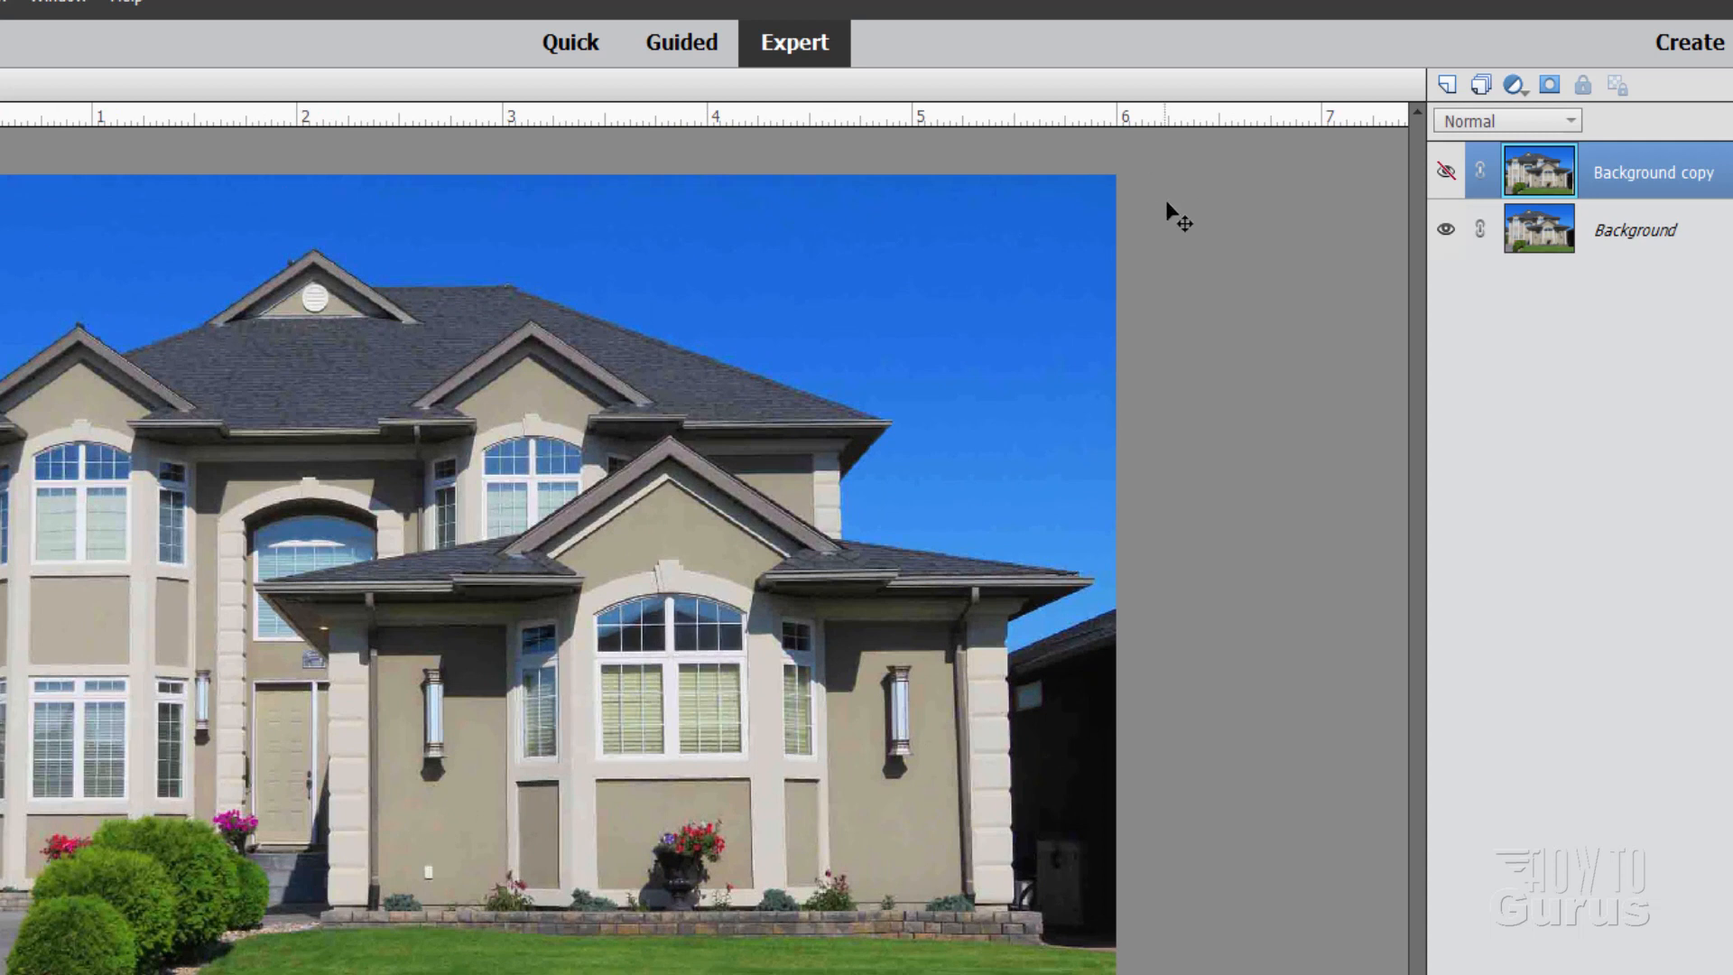
left_click(1628, 242)
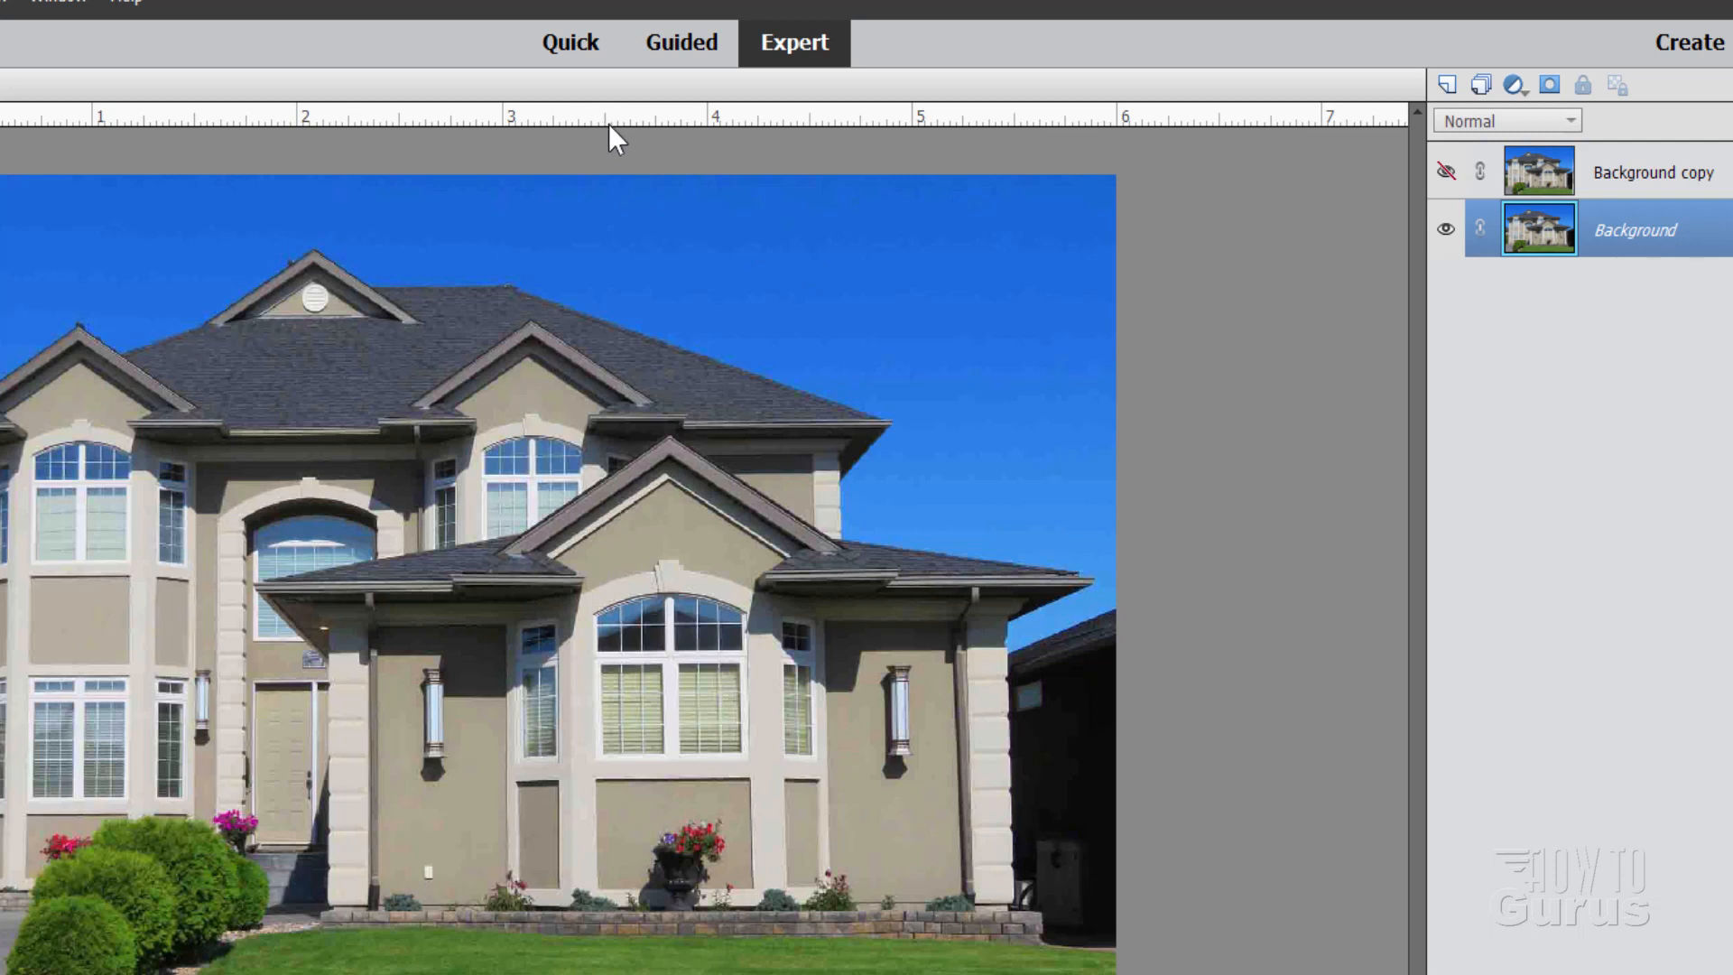
Place a horizontal guide along the original house's roof ridge, and make the Background copy layer visible and active
left_click_drag(608, 122, 636, 282)
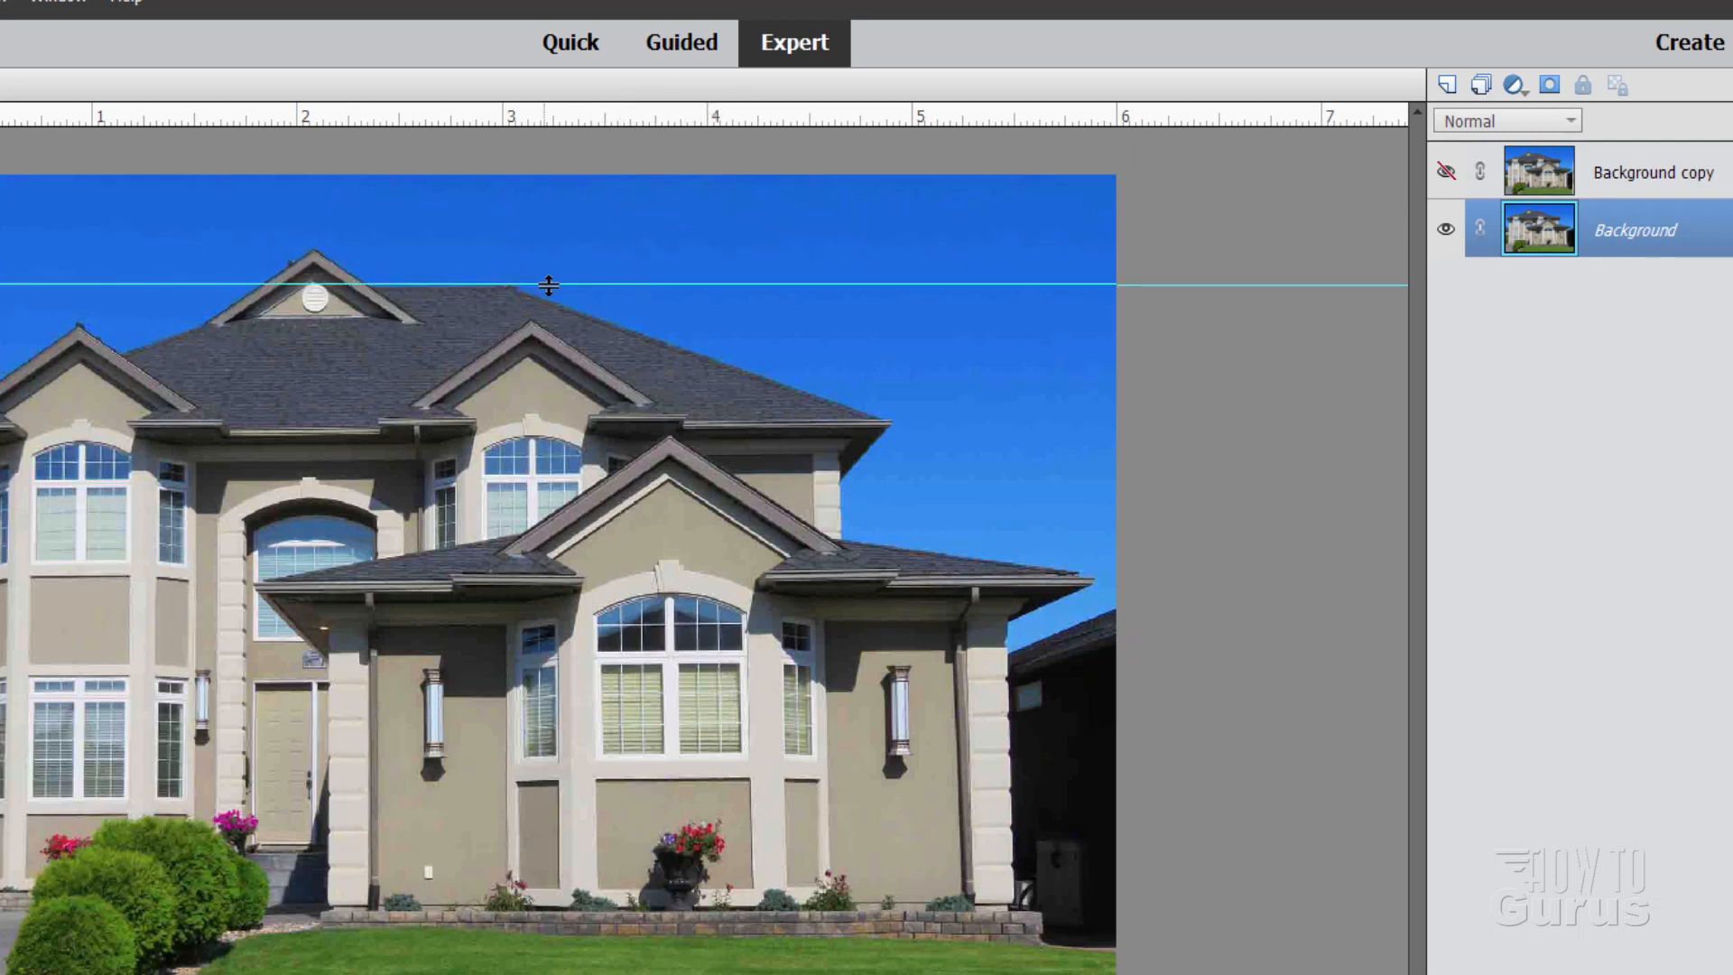
left_click(1446, 171)
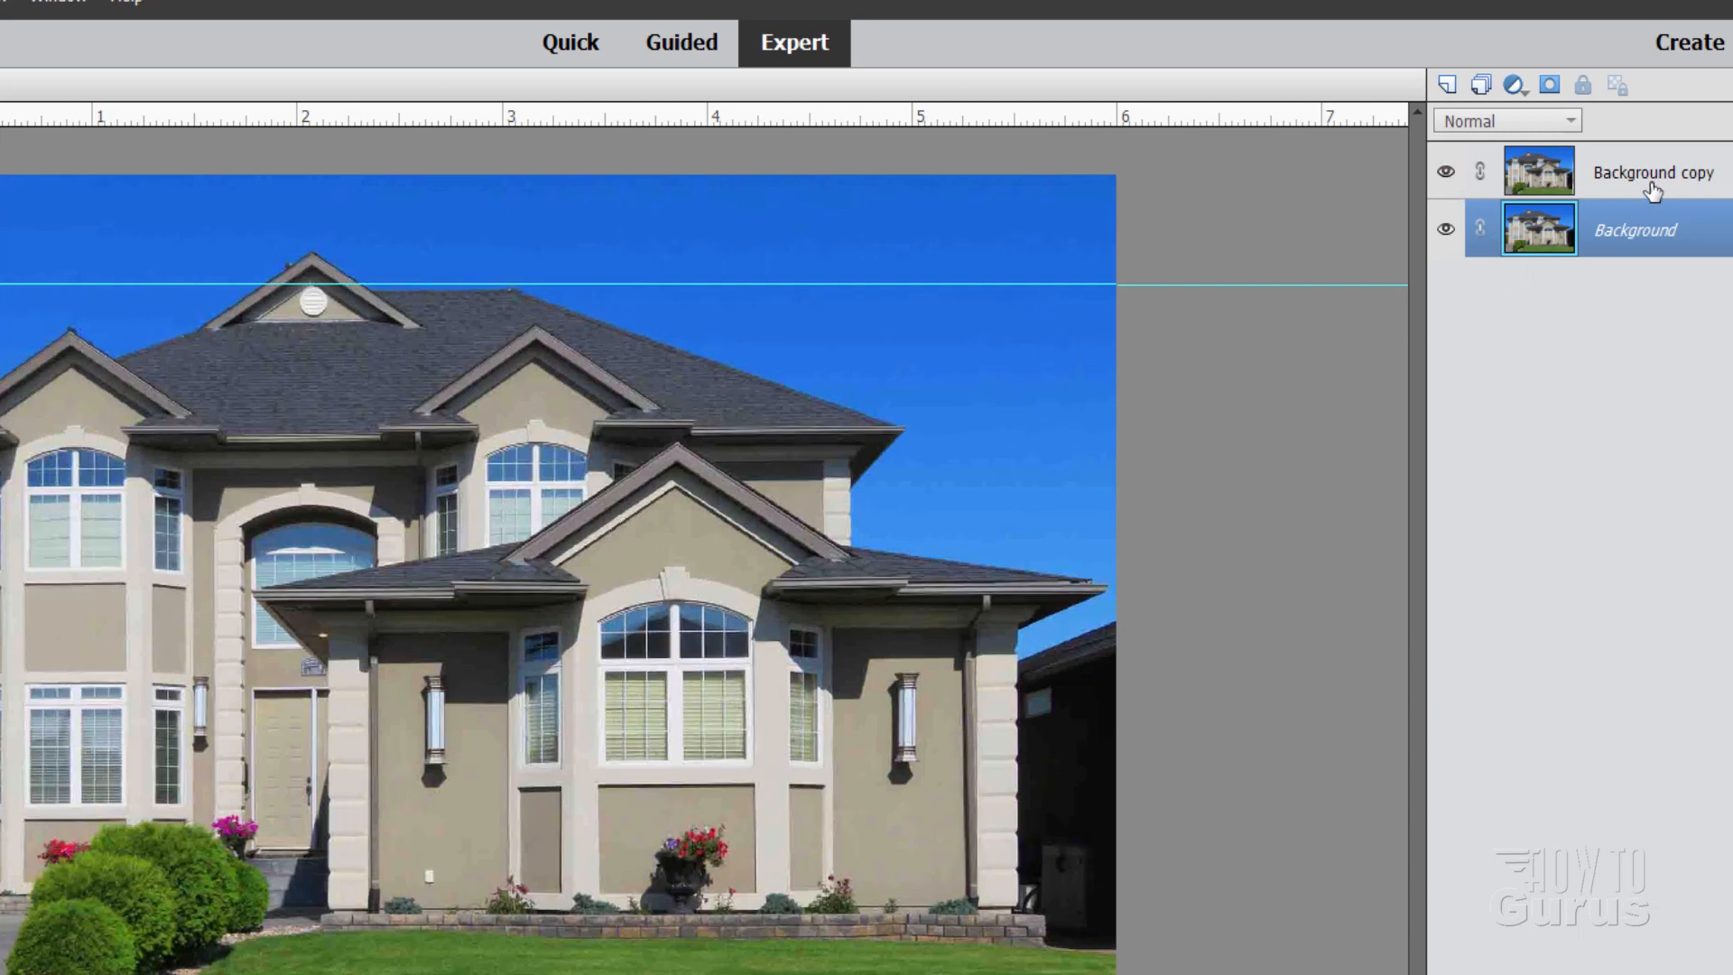
left_click(1645, 184)
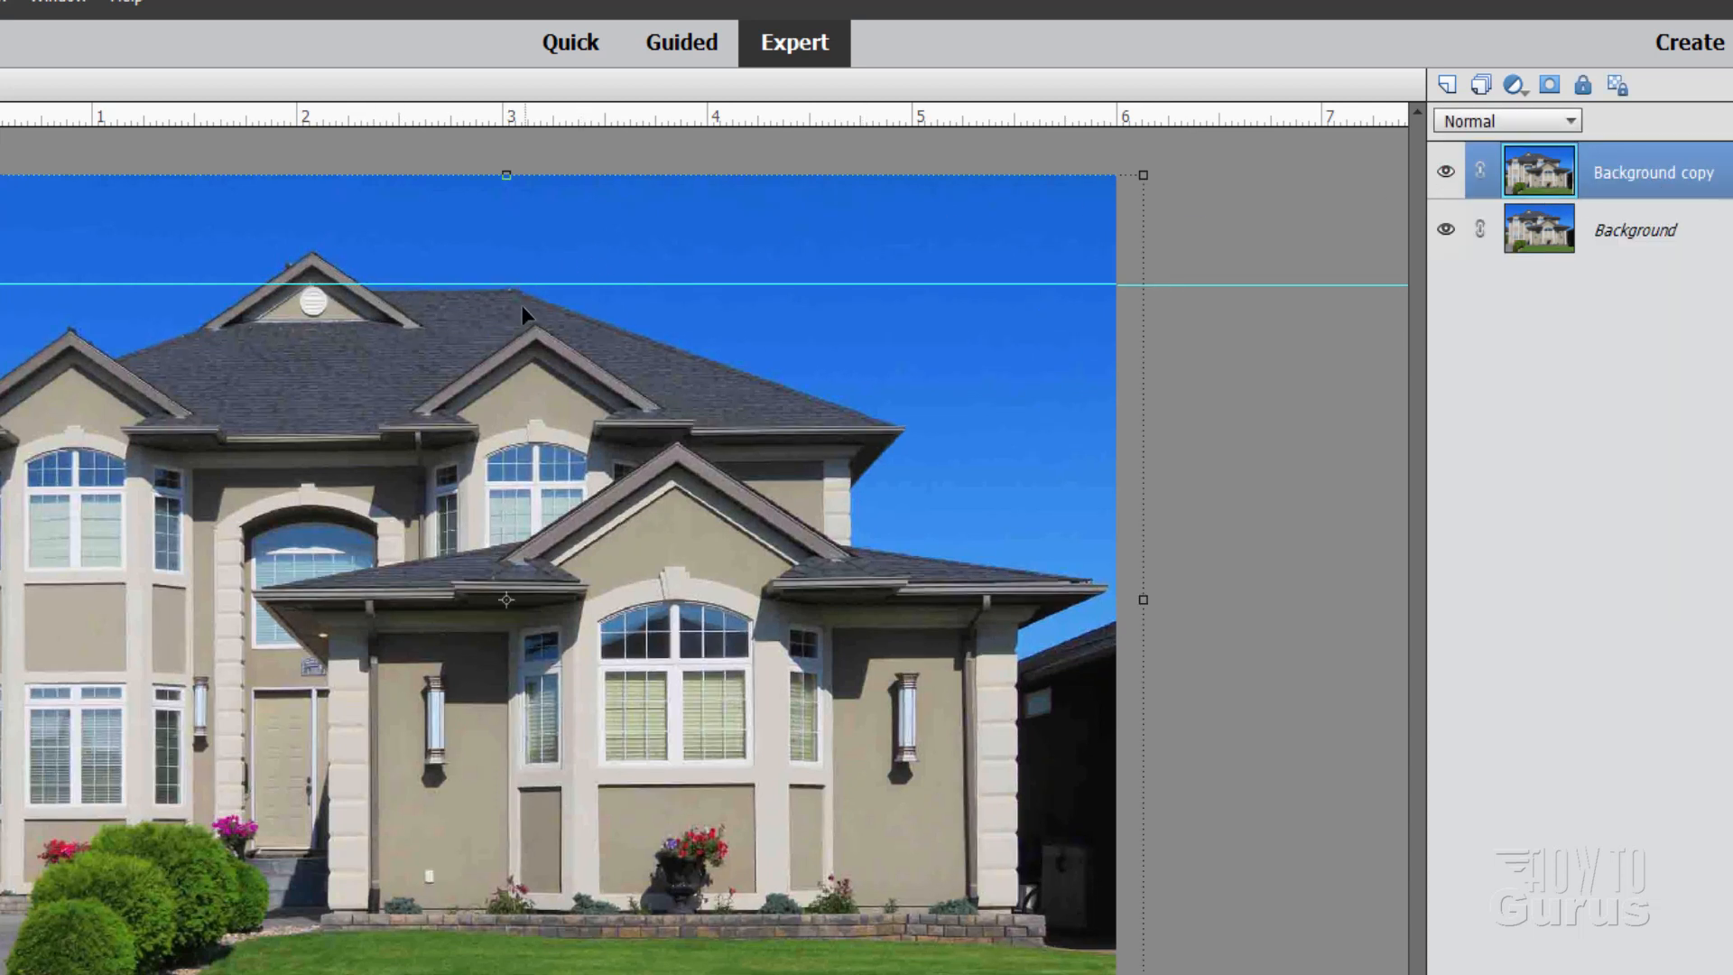
Stretch the top edge of Background copy slightly upward toward the guide, commit the transform, and compare it with the original
left_click(507, 181)
left_click_drag(507, 181, 508, 172)
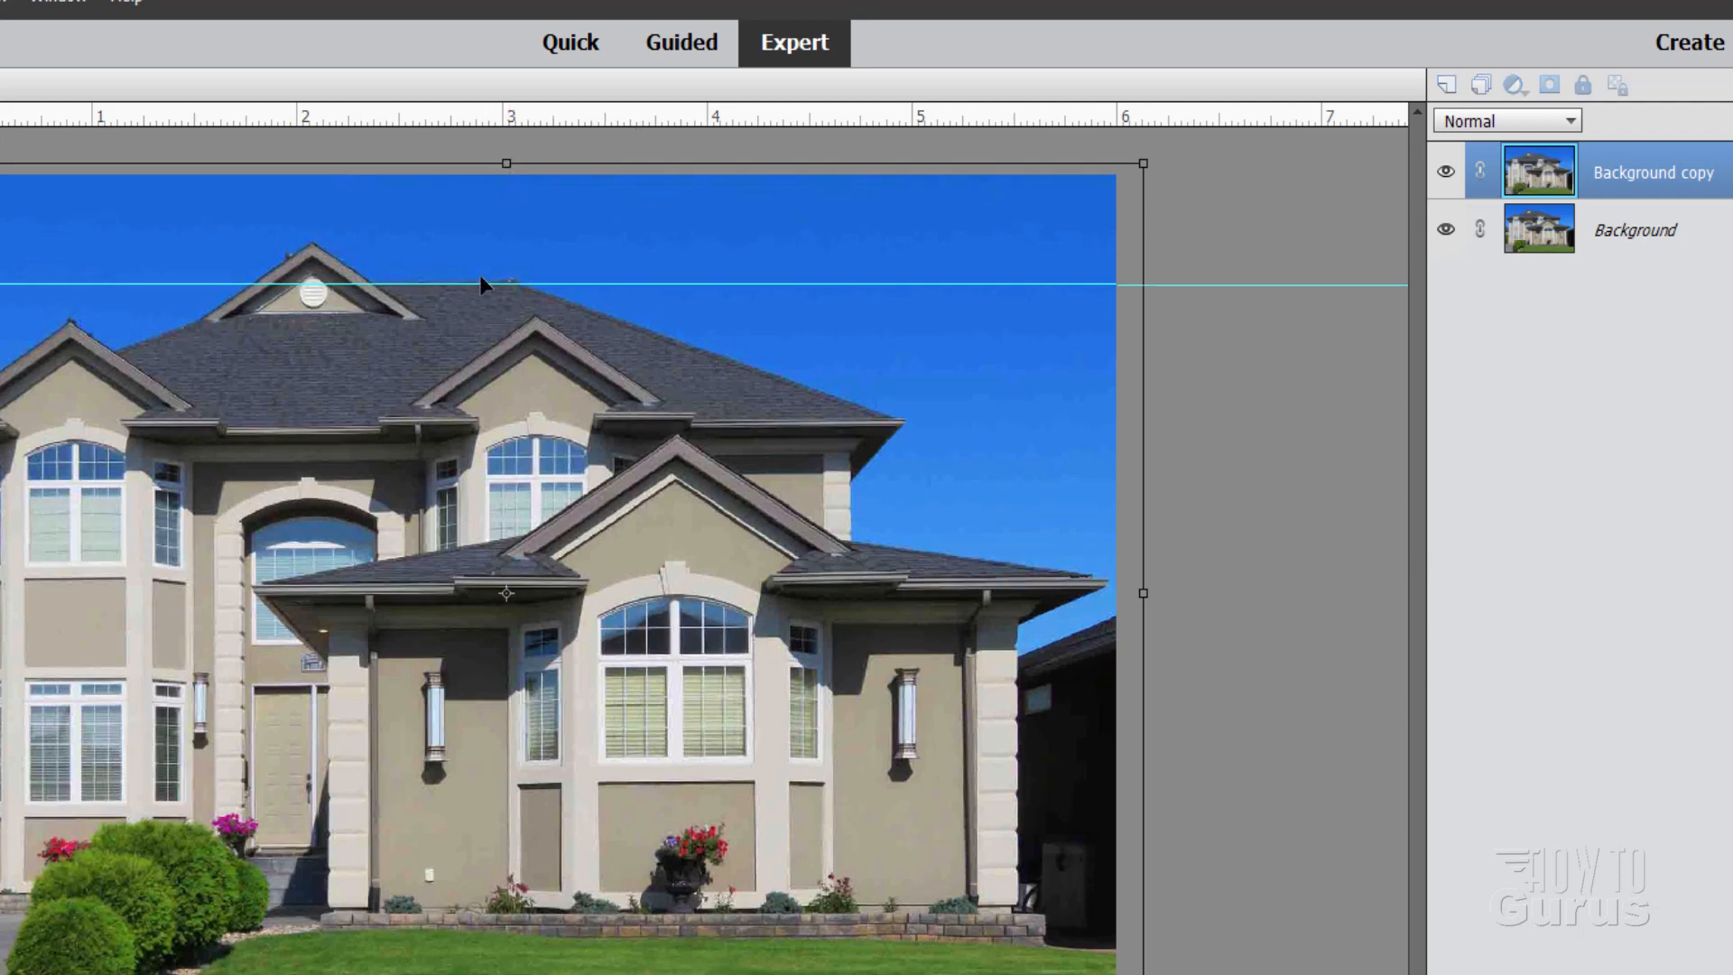
key("Return")
left_click(1447, 174)
left_click(1447, 174)
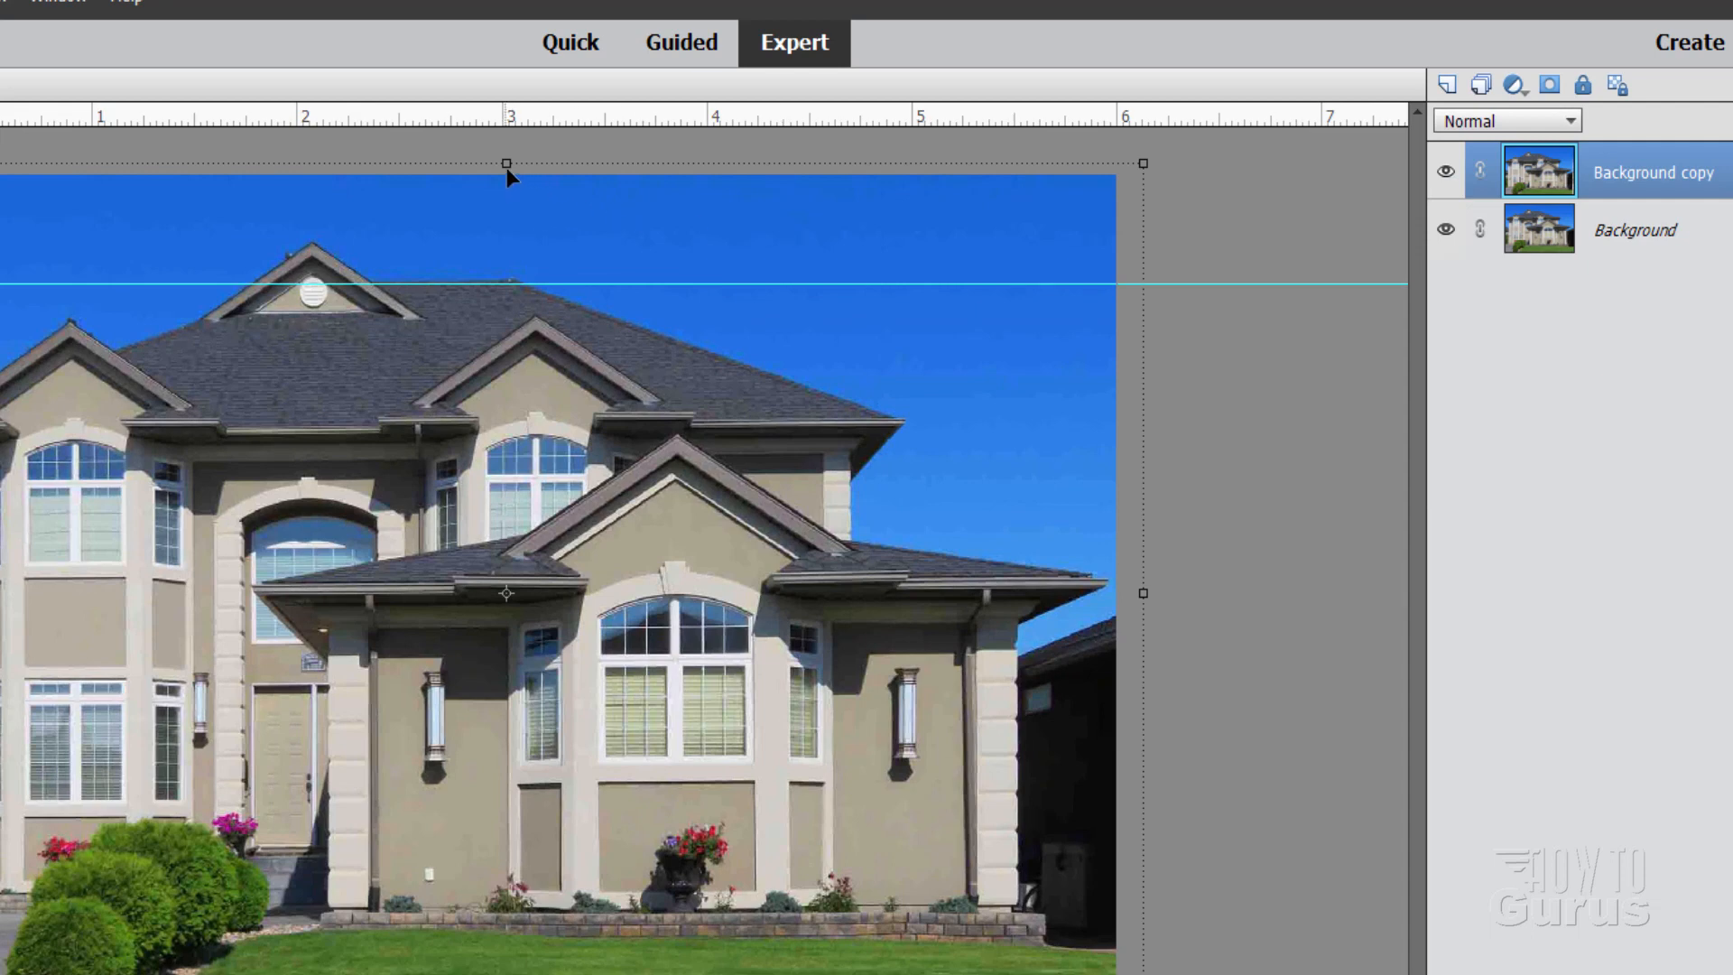
Try to lower the top edge of Background copy slightly so the roof ridge lines up with the guide
key("z")
left_click(492, 189)
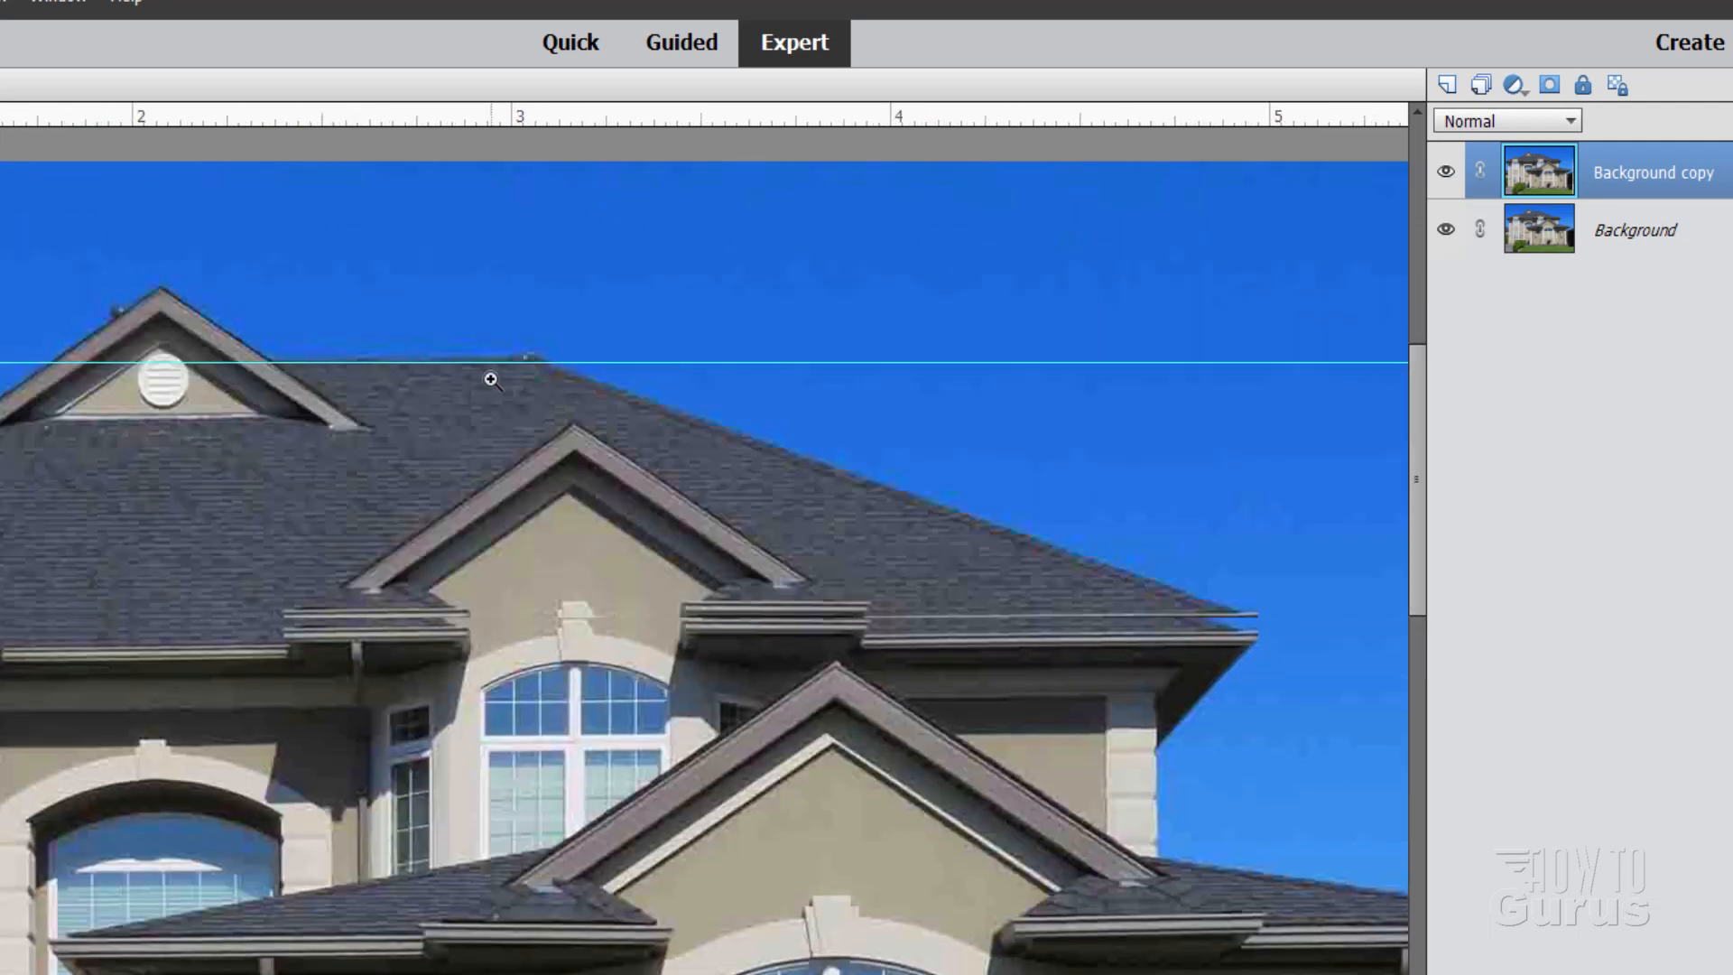
scroll(487, 375, "up", 2)
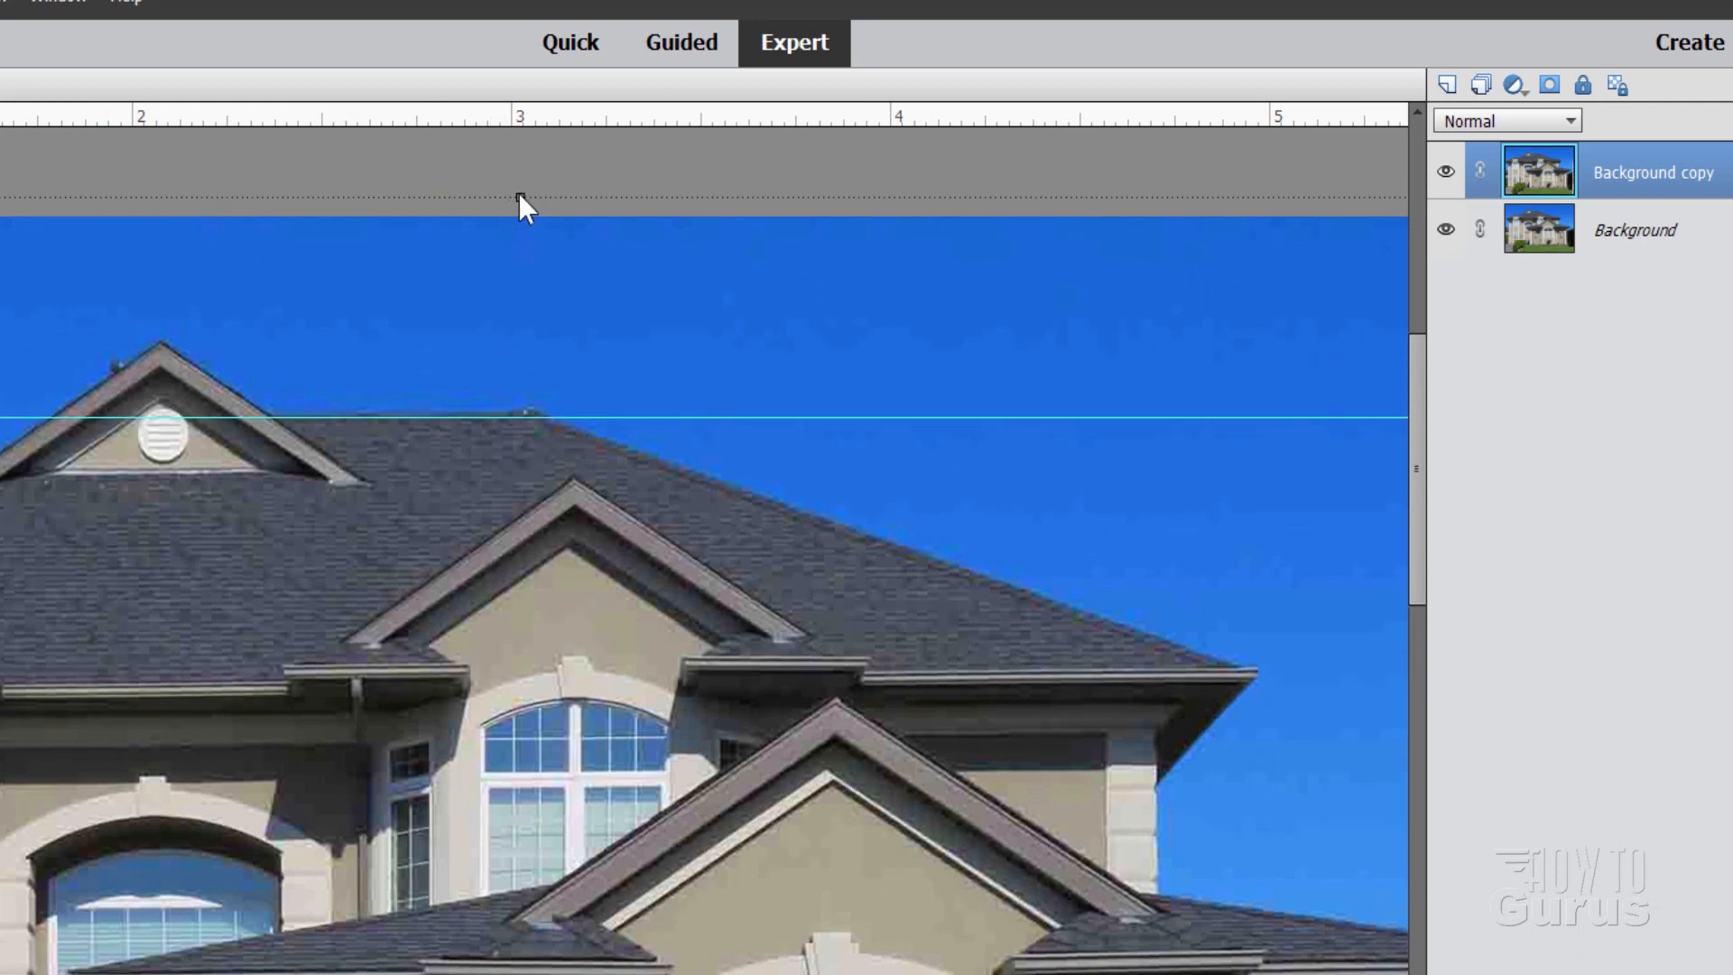
left_click(521, 197)
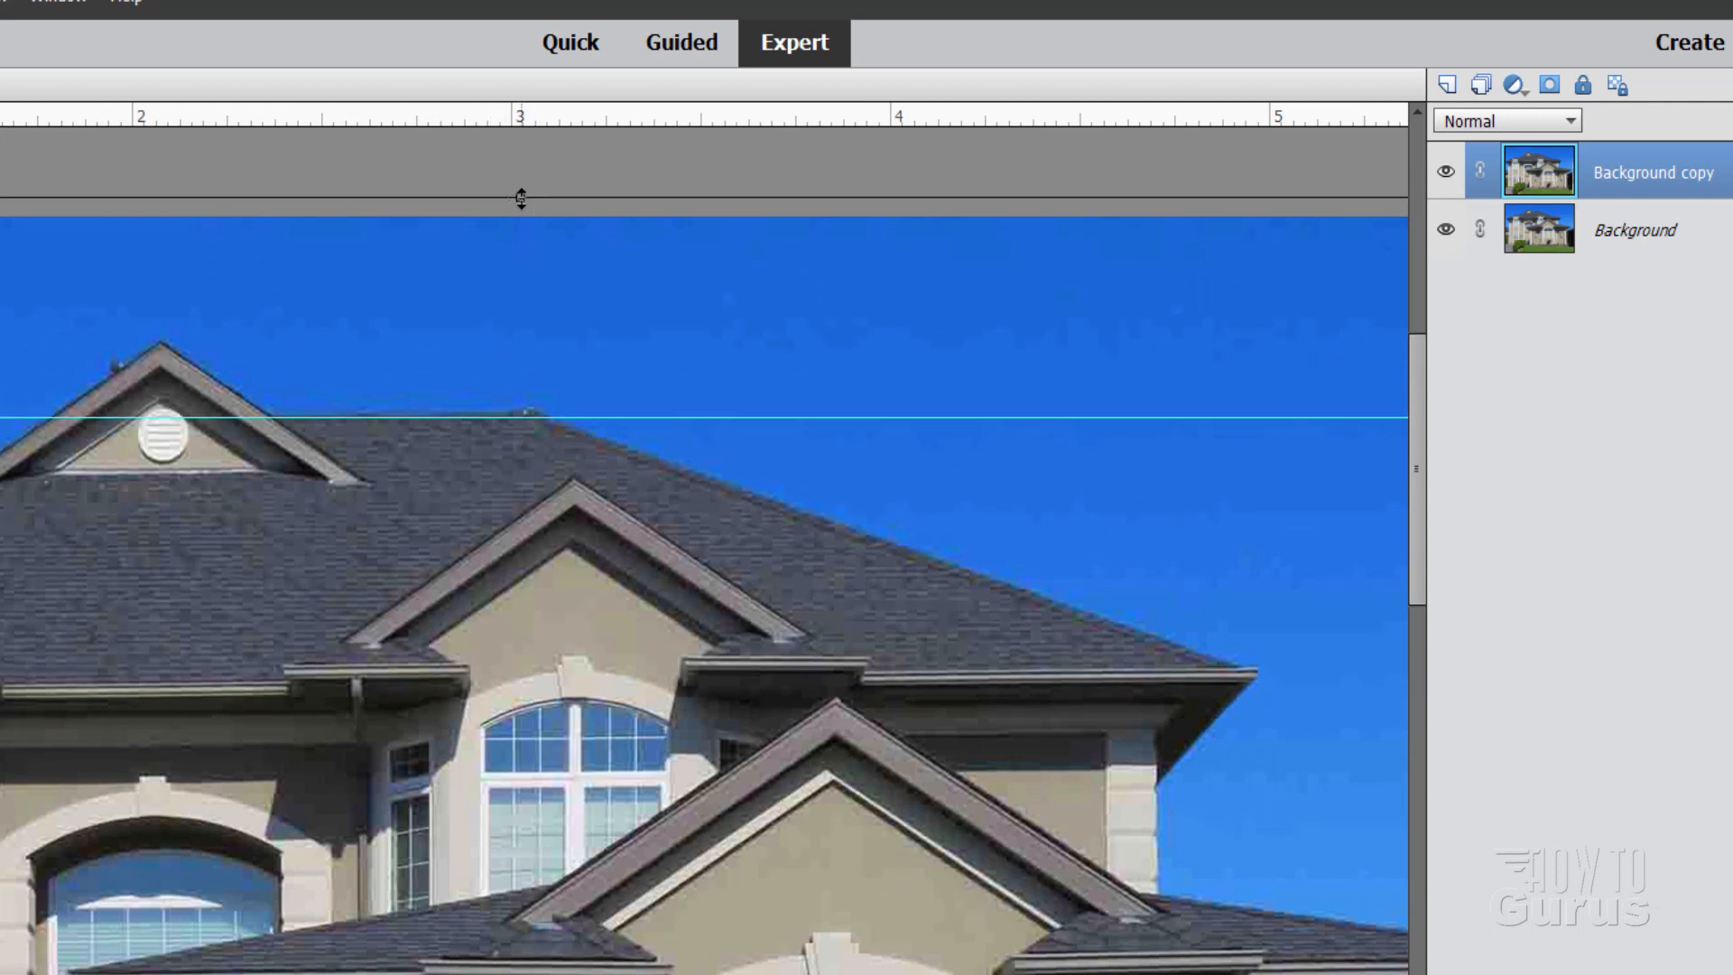
left_click_drag(521, 197, 515, 218)
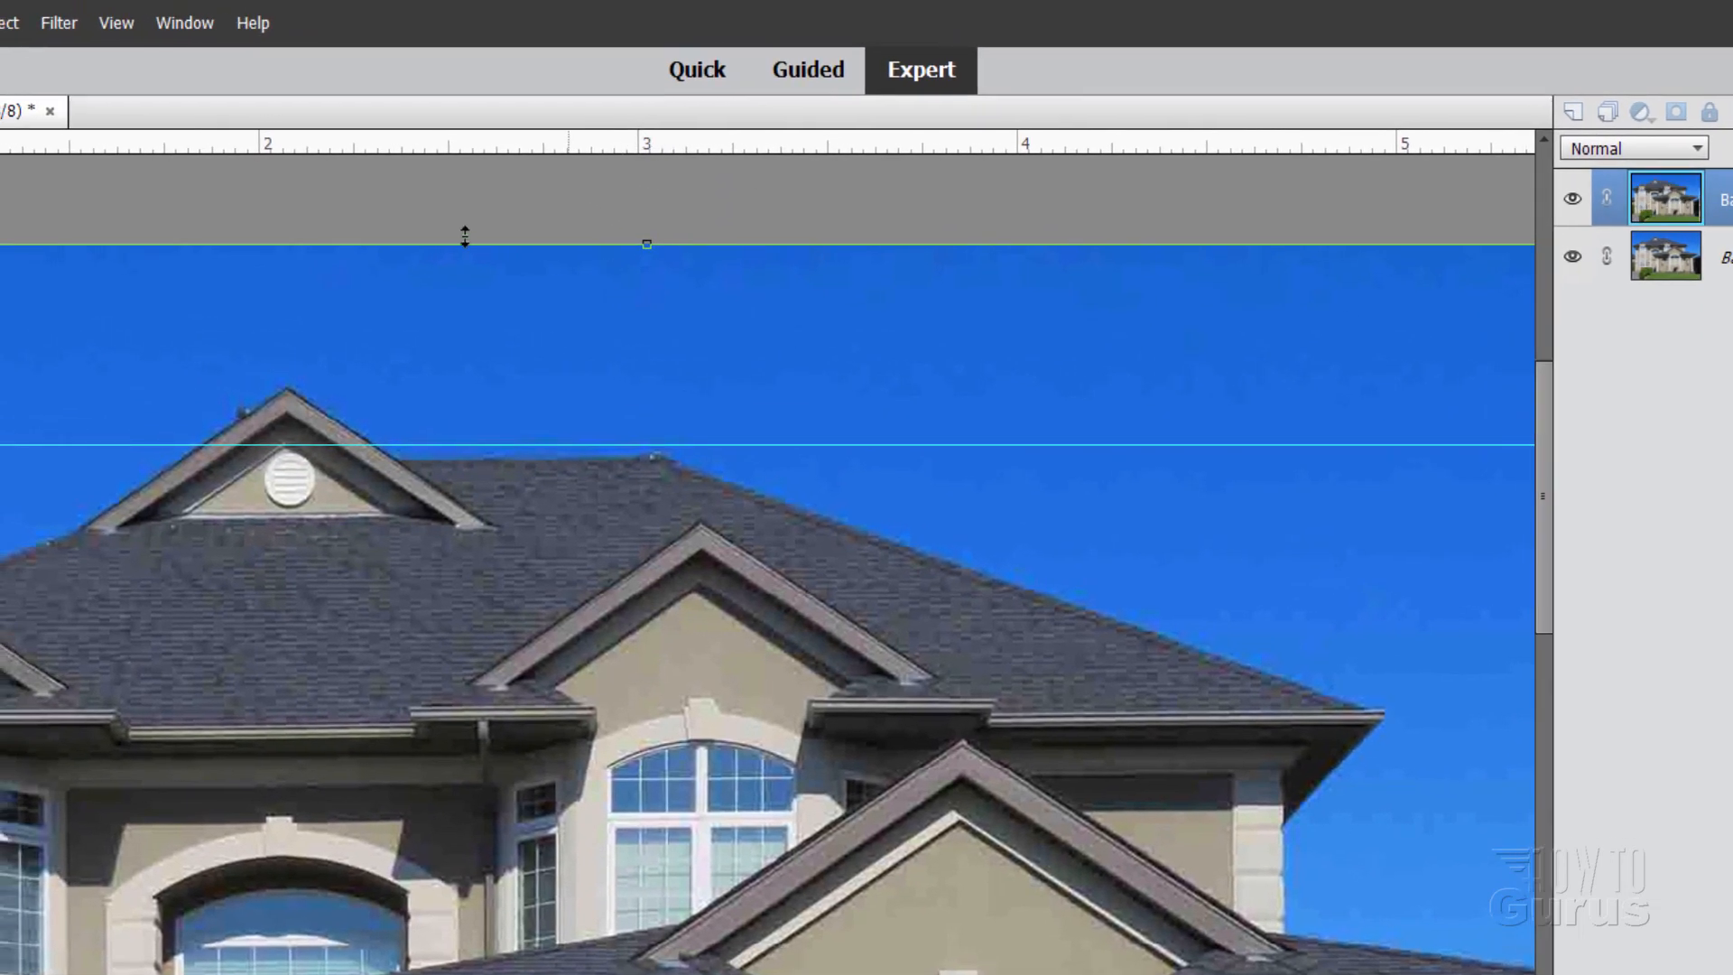
Turn off snapping to document bounds and raise the top edge of Background copy slightly until the roof ridge meets the guide
left_click(116, 23)
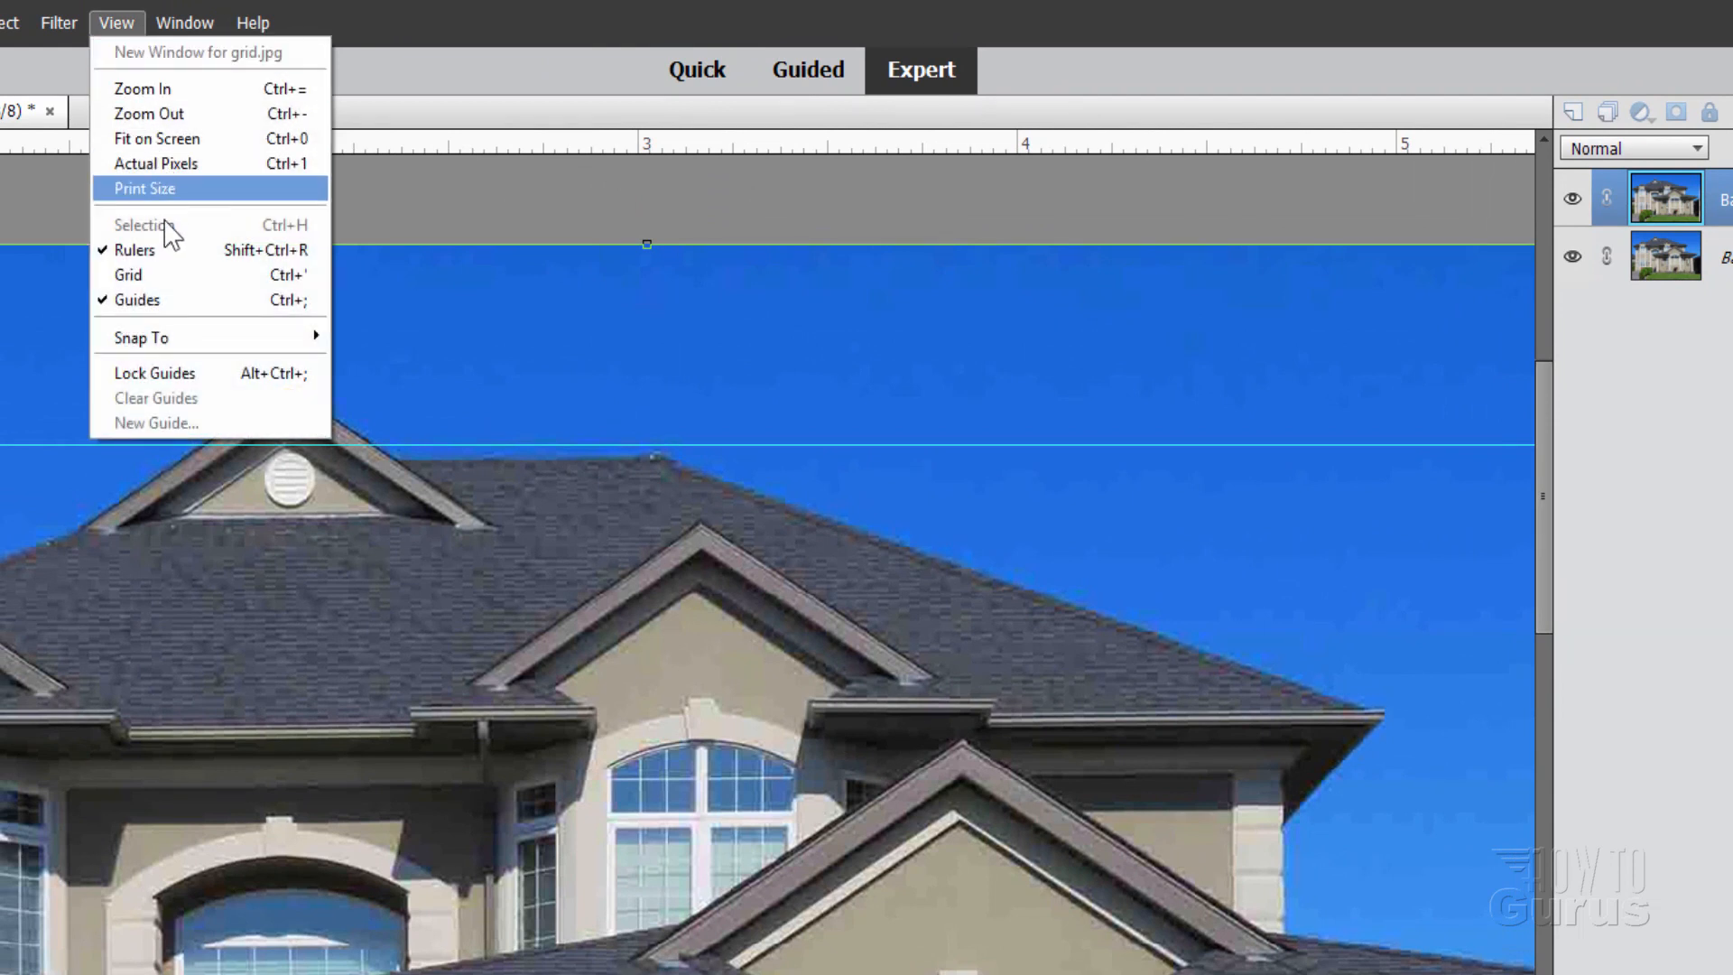
mouse_move(164, 338)
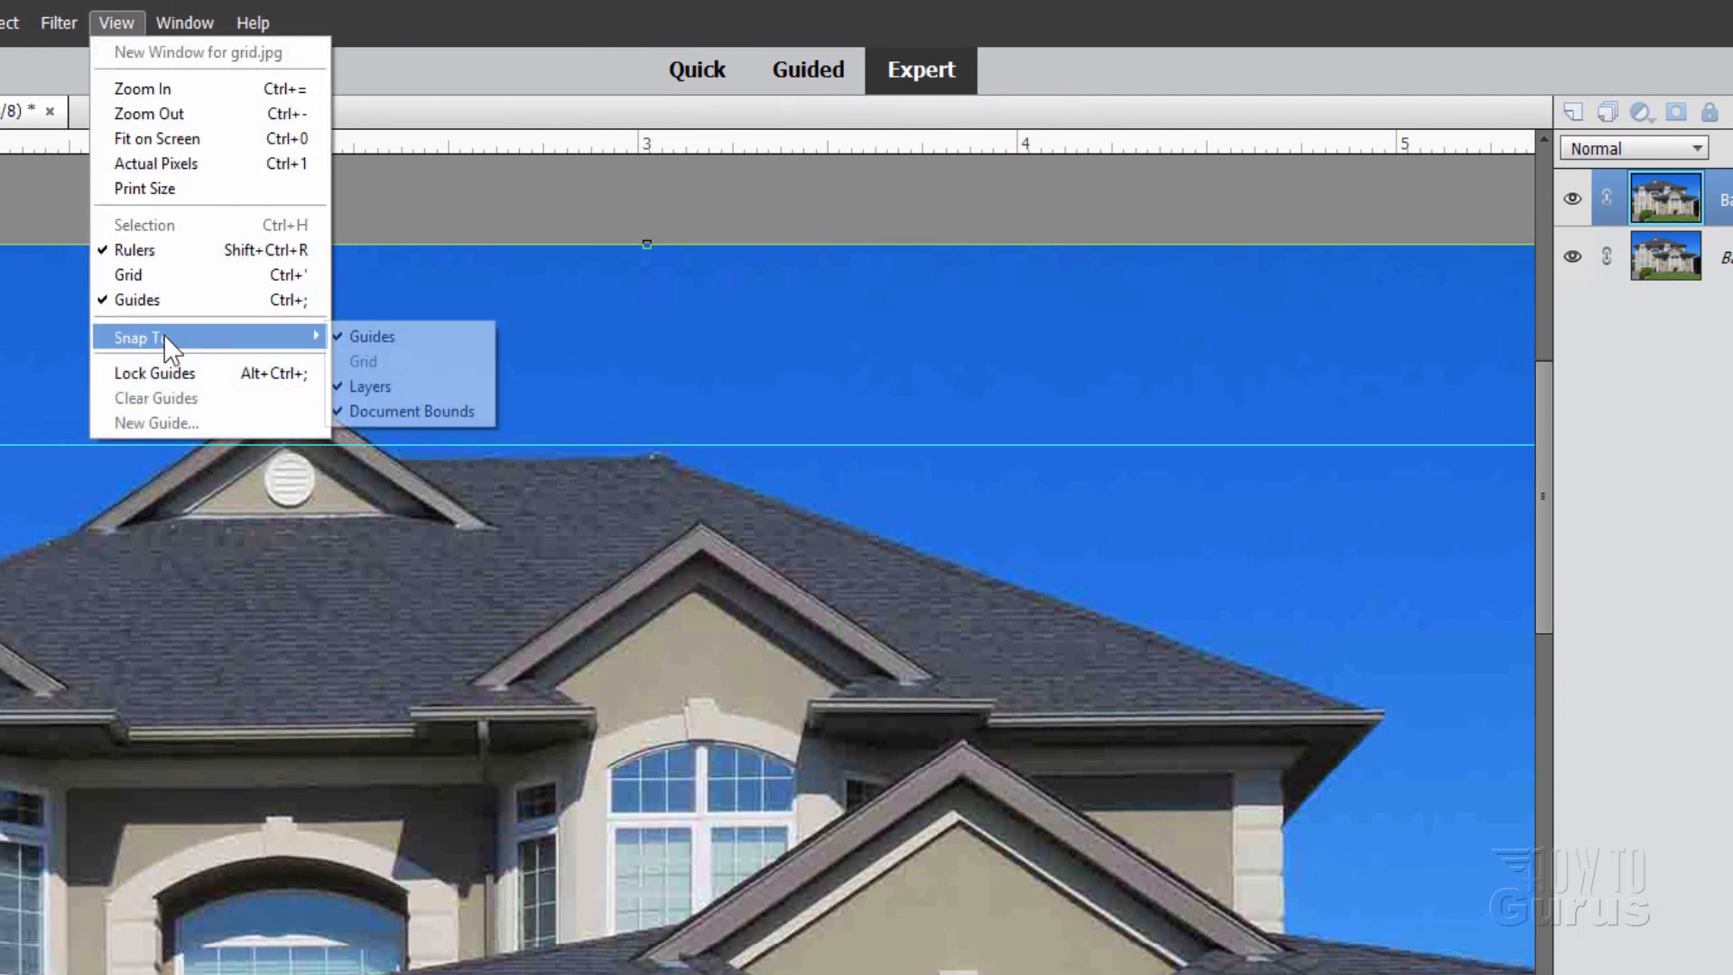
left_click(357, 411)
mouse_move(648, 246)
left_mouse_down()
mouse_move(641, 259)
mouse_move(649, 236)
left_mouse_up()
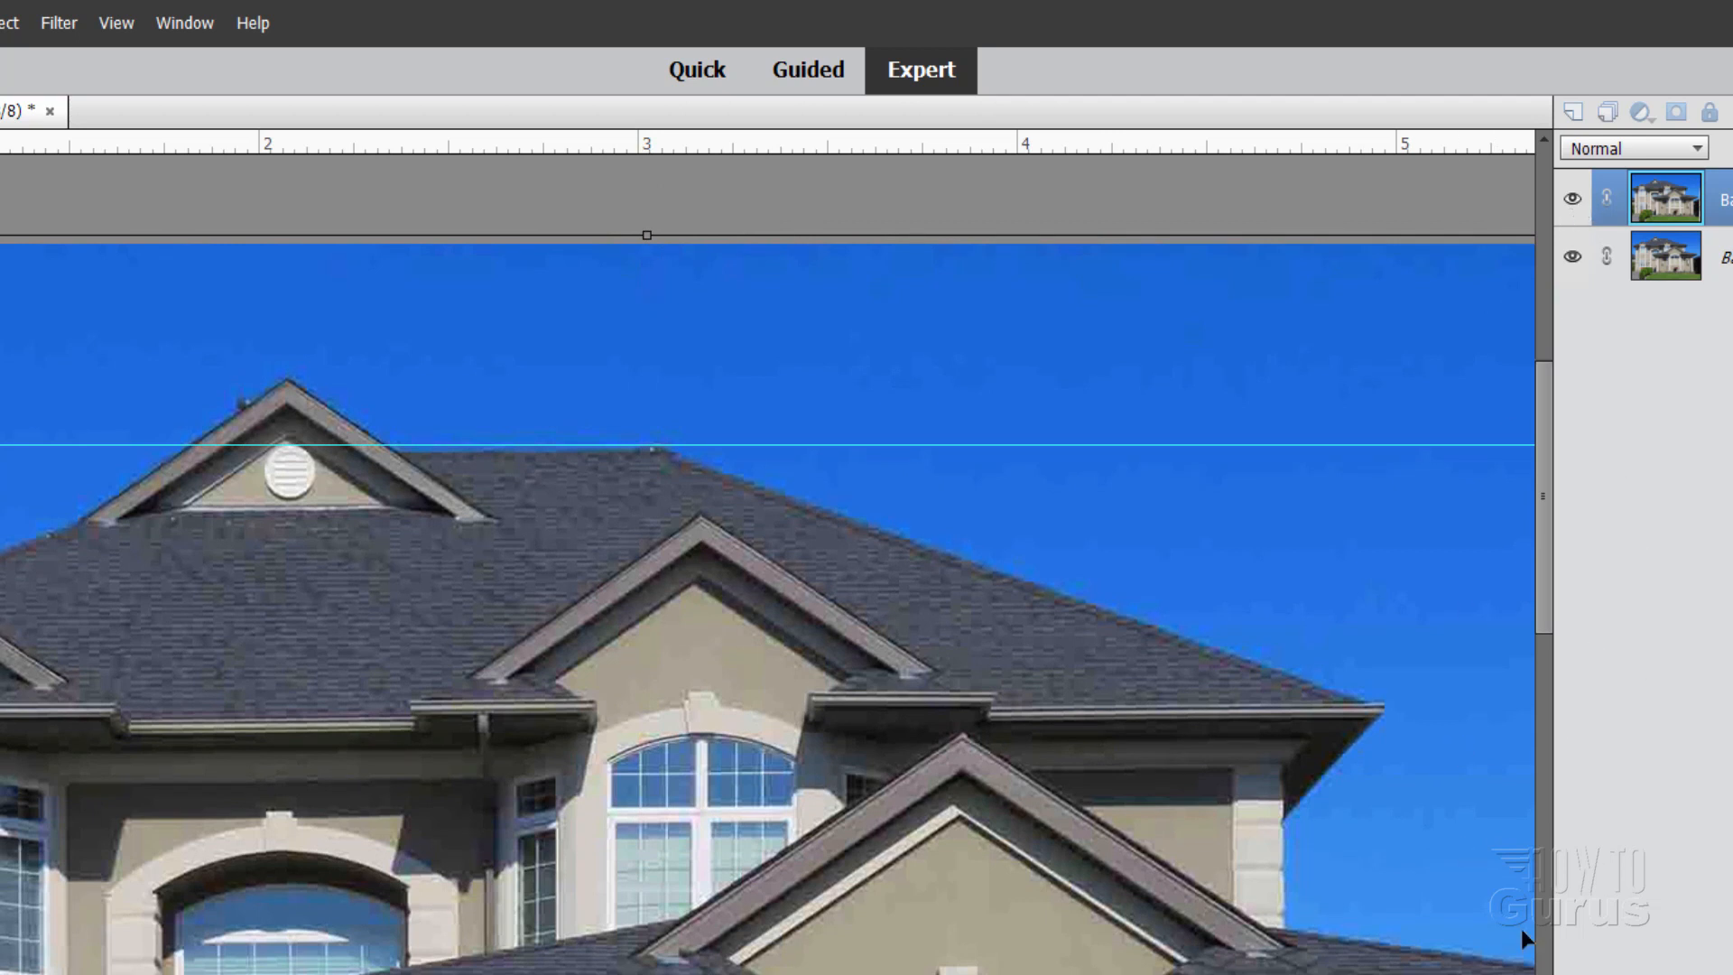
Compare the height-corrected house with the original by toggling the Background copy layer's visibility, leaving the copy visible
left_click(1573, 199)
left_click(1572, 199)
left_click(1574, 201)
left_click(1573, 201)
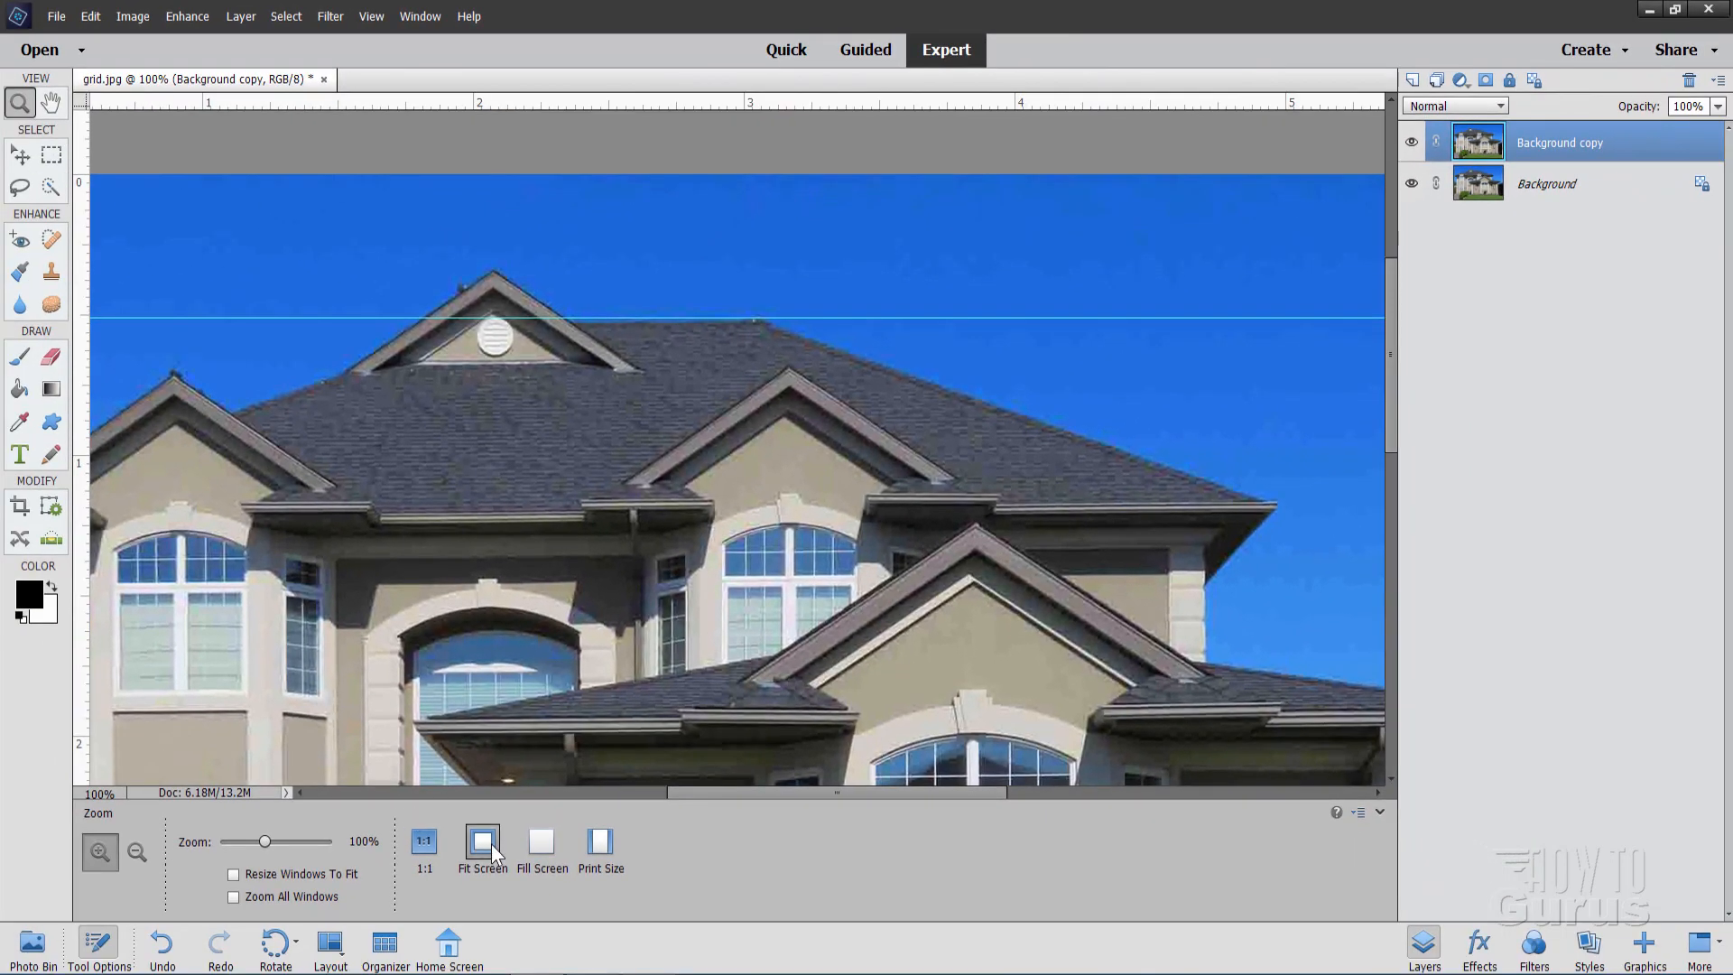
Clear the guides from the image and switch to the Move tool
left_click(420, 941)
left_click(370, 16)
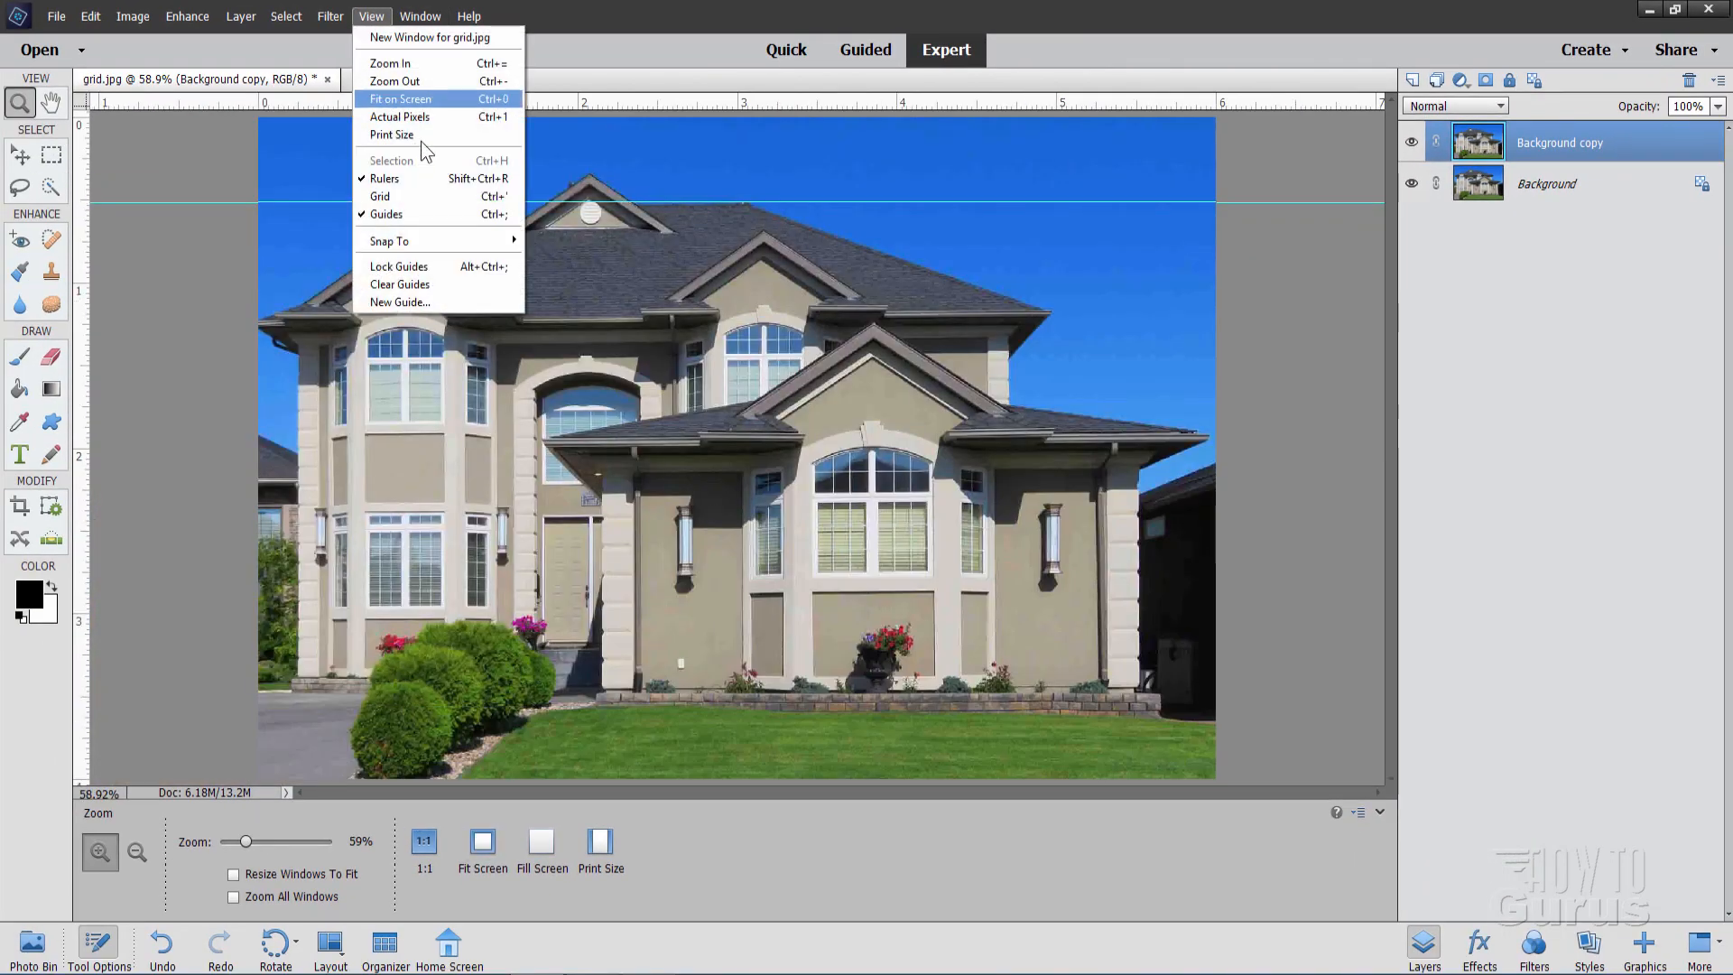
left_click(418, 287)
key("v")
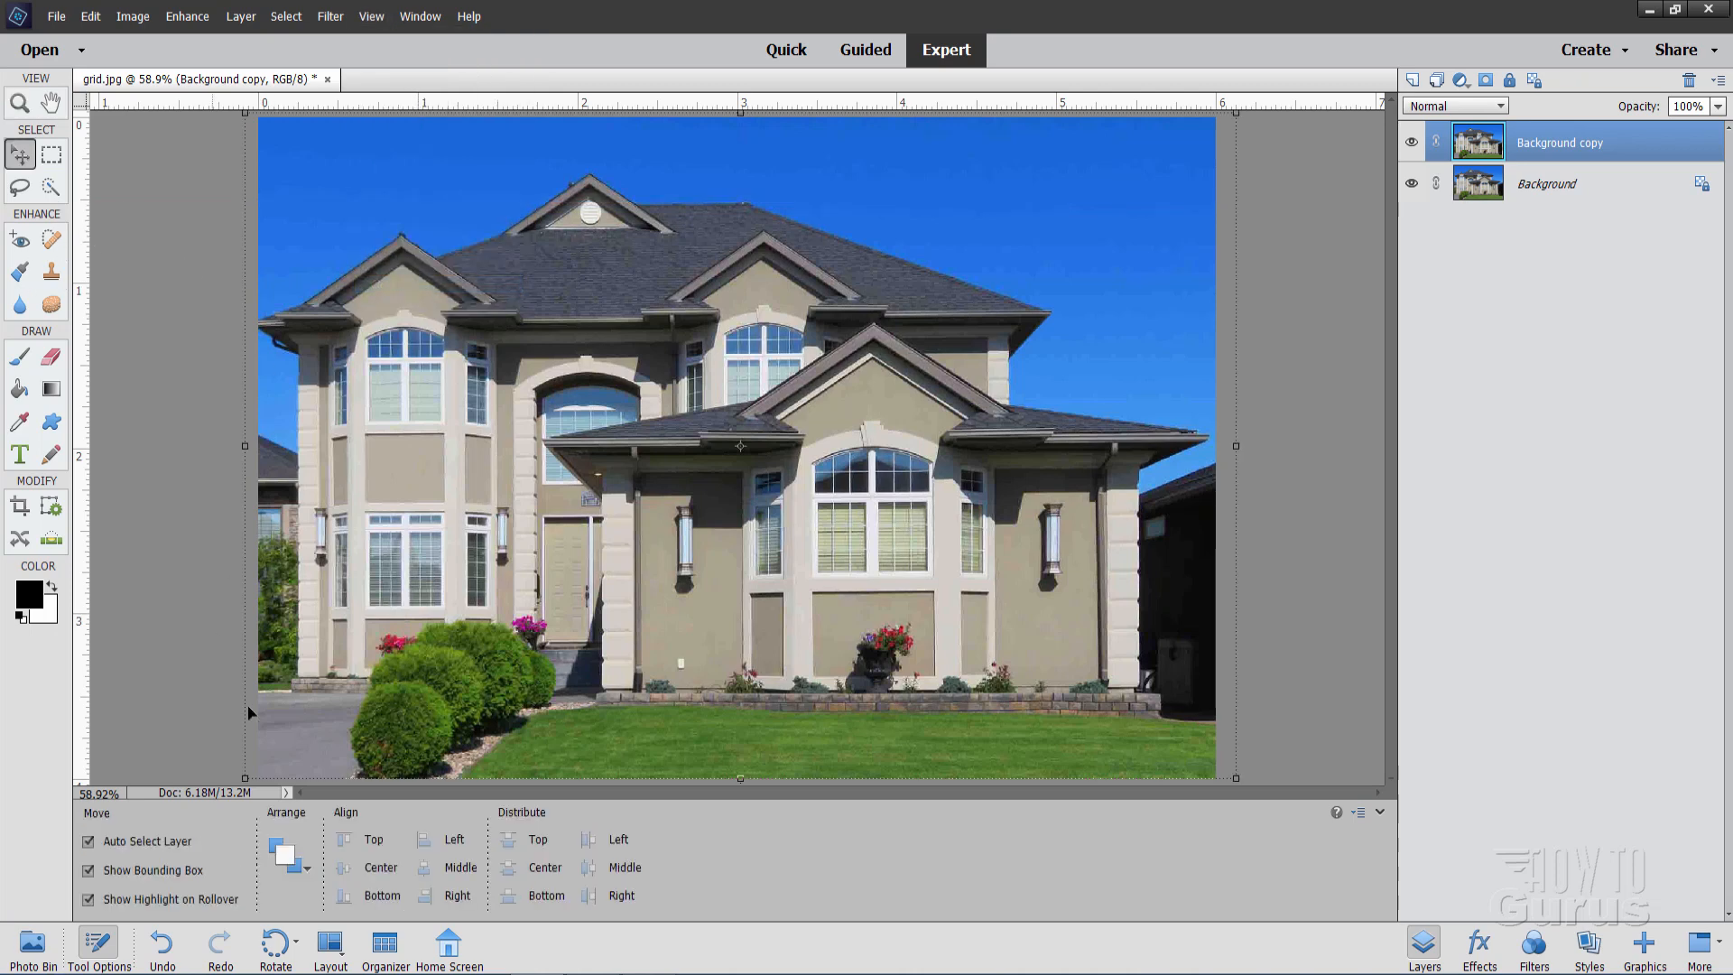